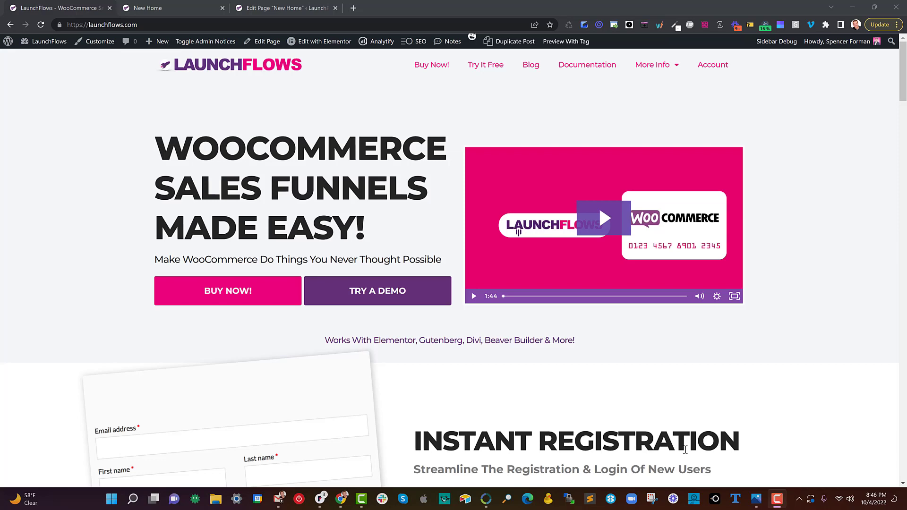
Open the LaunchFlows Patterns site at patterns.launchflows.com in a new browser tab.
left_click(353, 8)
type("patt")
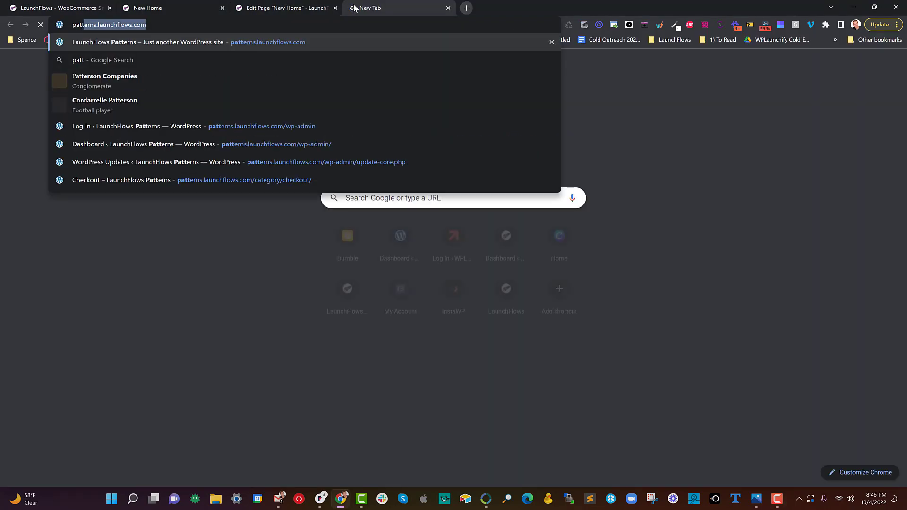
key("Return")
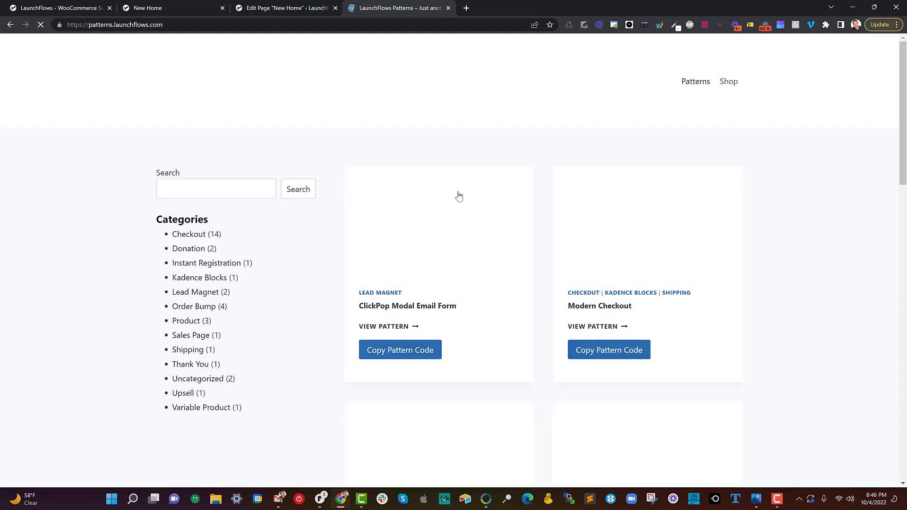
Open wplaunchkit.com in another new tab and view its Start Here newsletter sign-up section.
left_click(466, 9)
type("wplau")
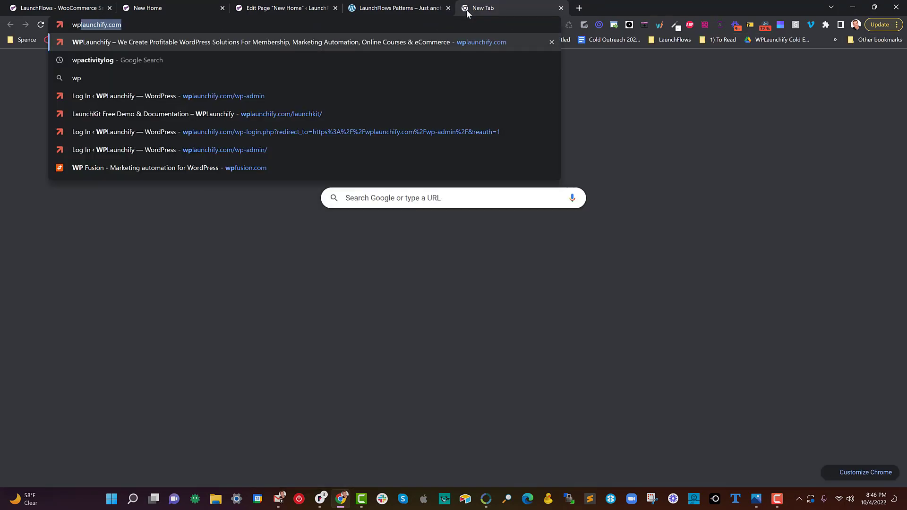
type("nchkit")
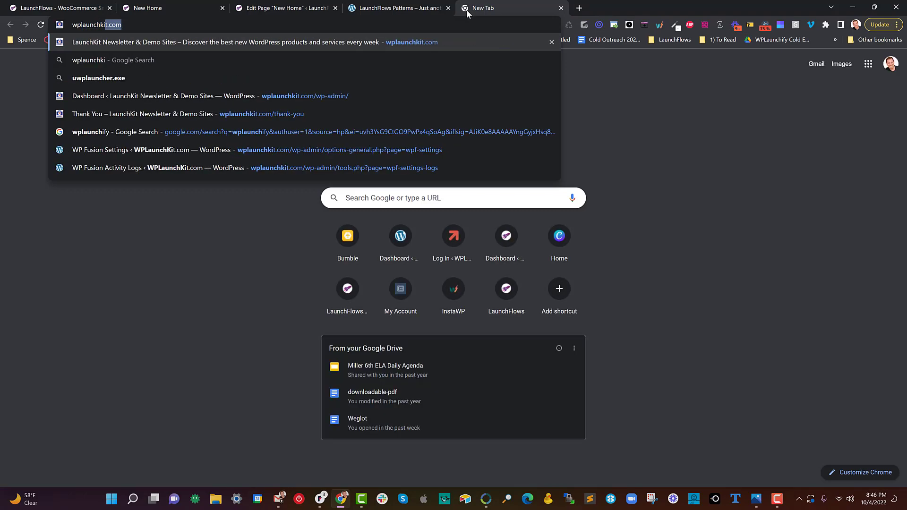
key("Return")
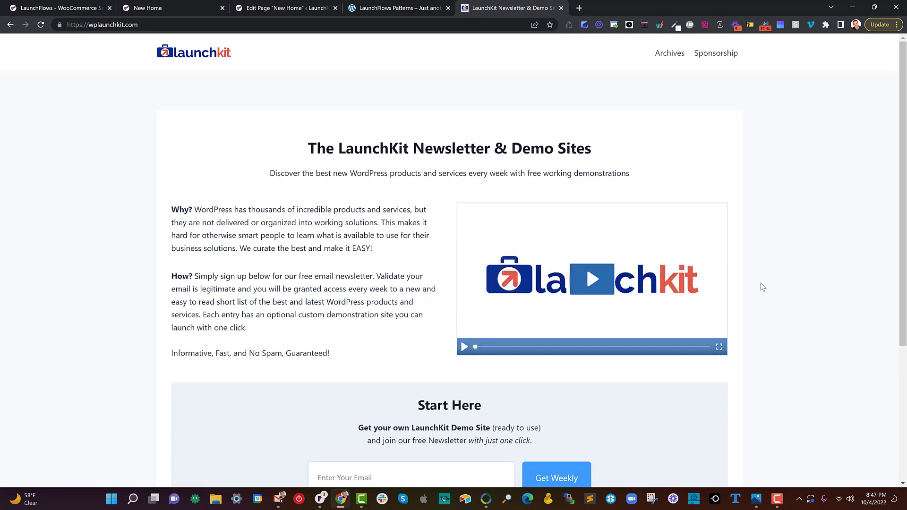
scroll(582, 355, "down", 3)
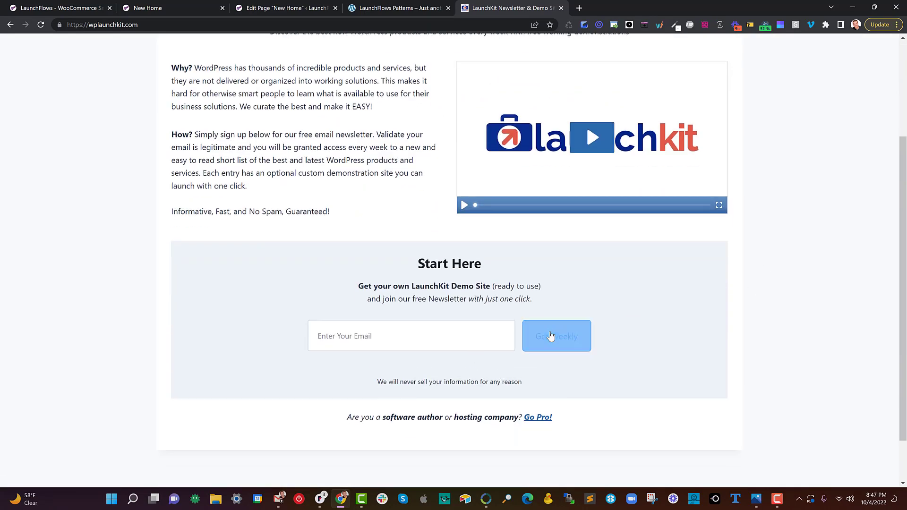
scroll(550, 336, "up", 3)
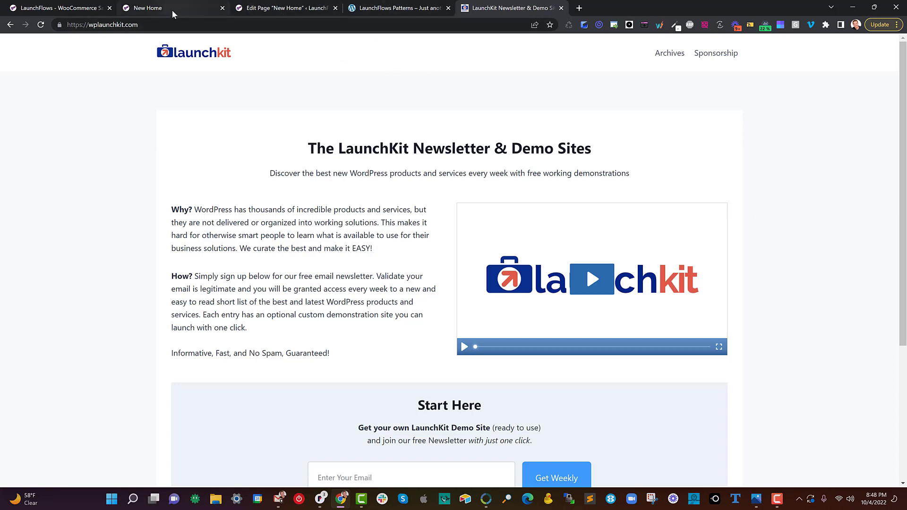
Review the sections of the original LaunchFlows home page, from Instant Registration to the Add Your Widgets section.
left_click(71, 8)
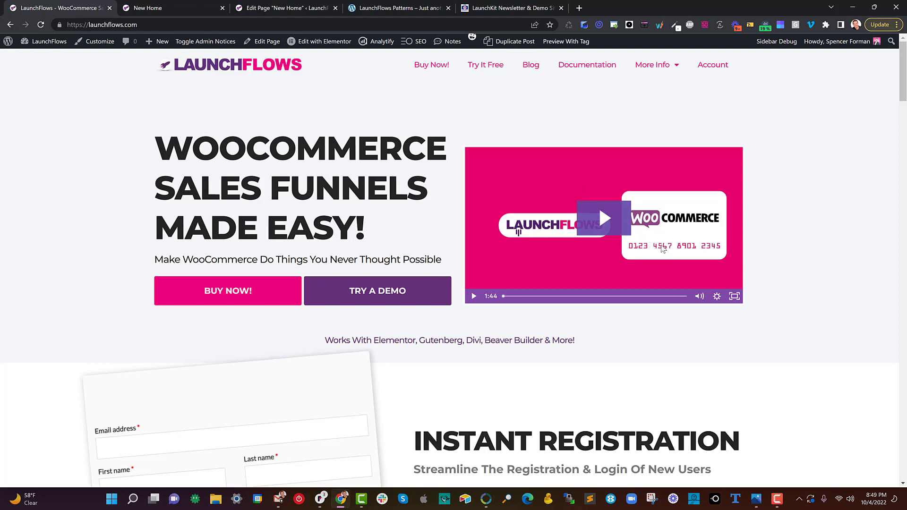
scroll(713, 279, "down", 14)
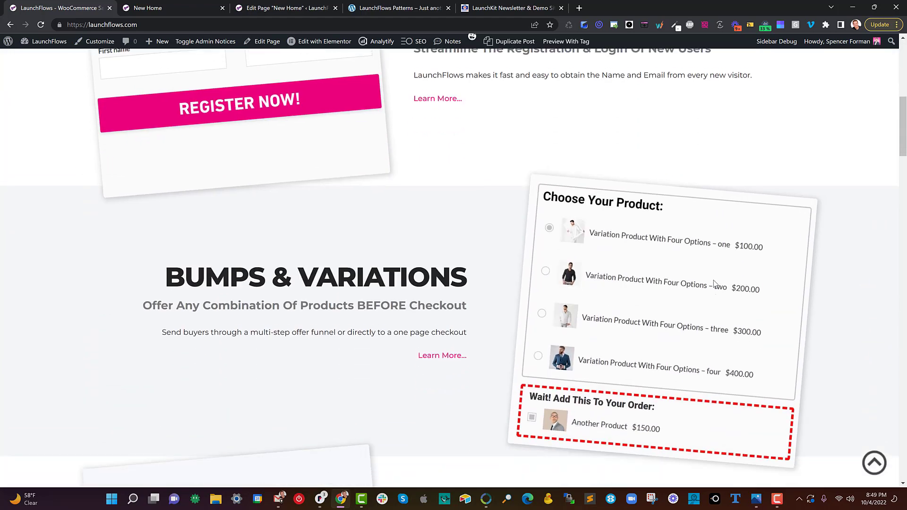
scroll(715, 283, "down", 17)
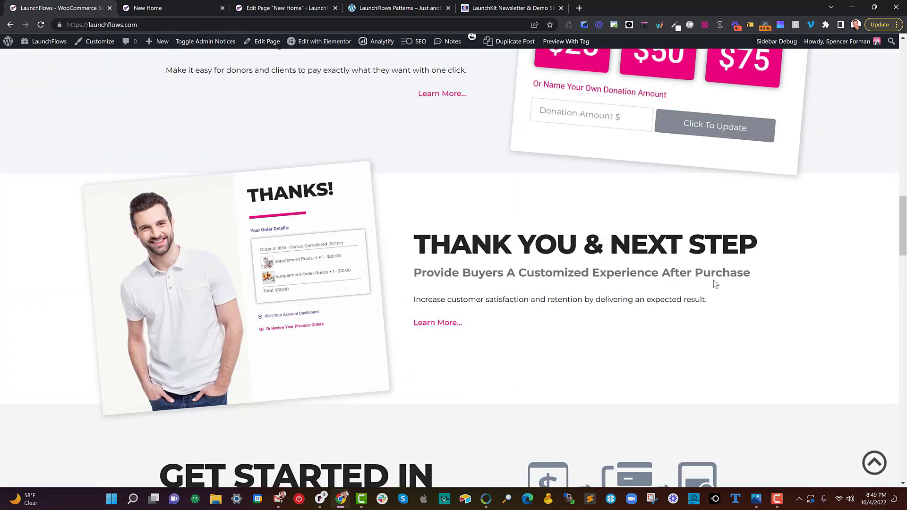
scroll(714, 284, "down", 6)
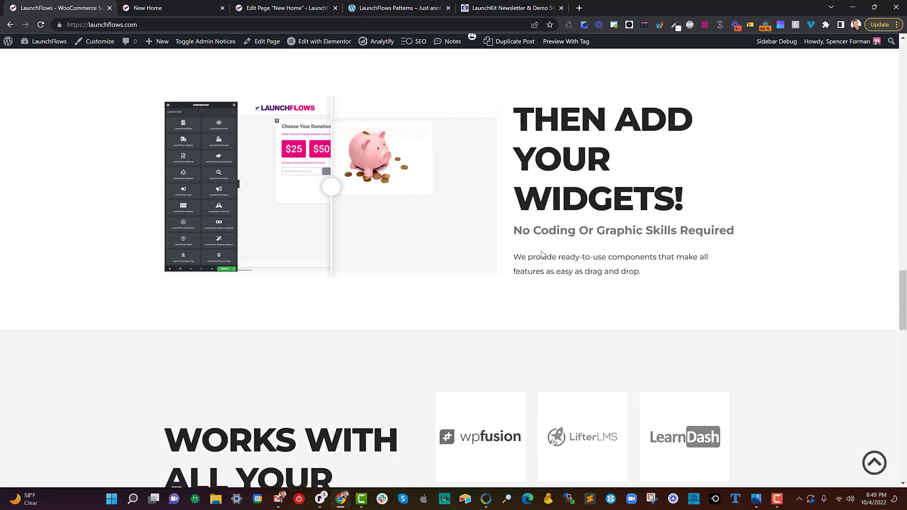
scroll(590, 237, "up", 13)
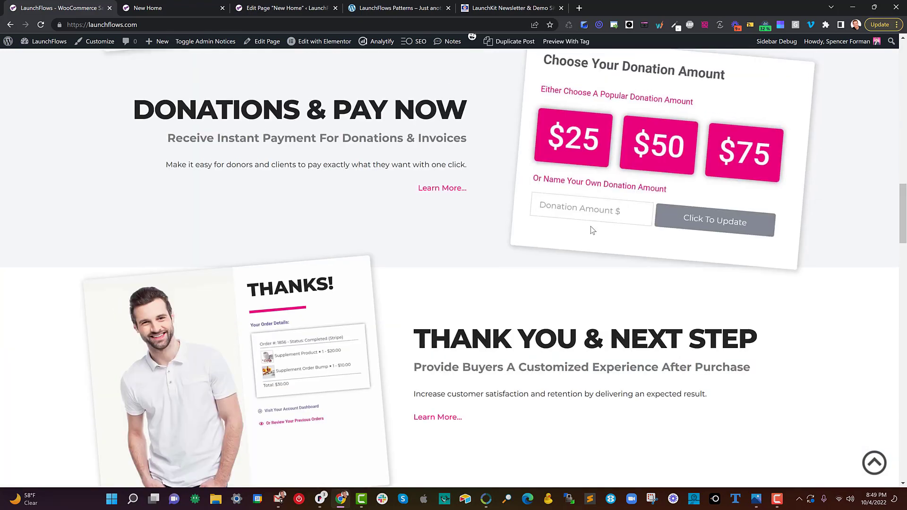
scroll(592, 230, "up", 20)
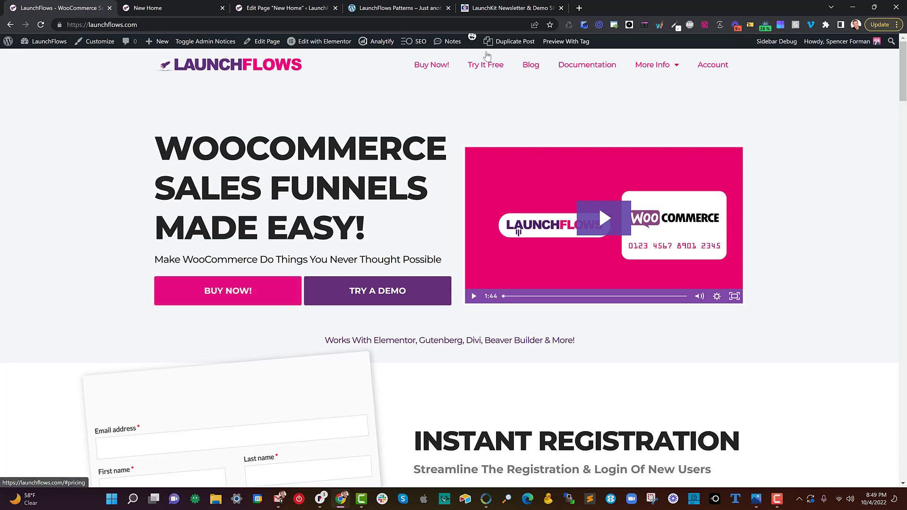
Go to the home page's pricing section through Buy Now! and look back over the sections above it.
left_click(446, 66)
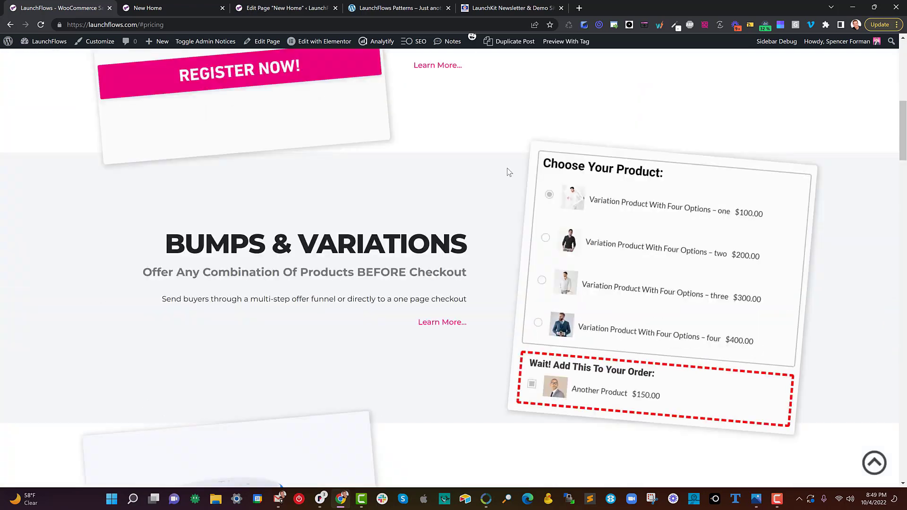
scroll(412, 170, "up", 2)
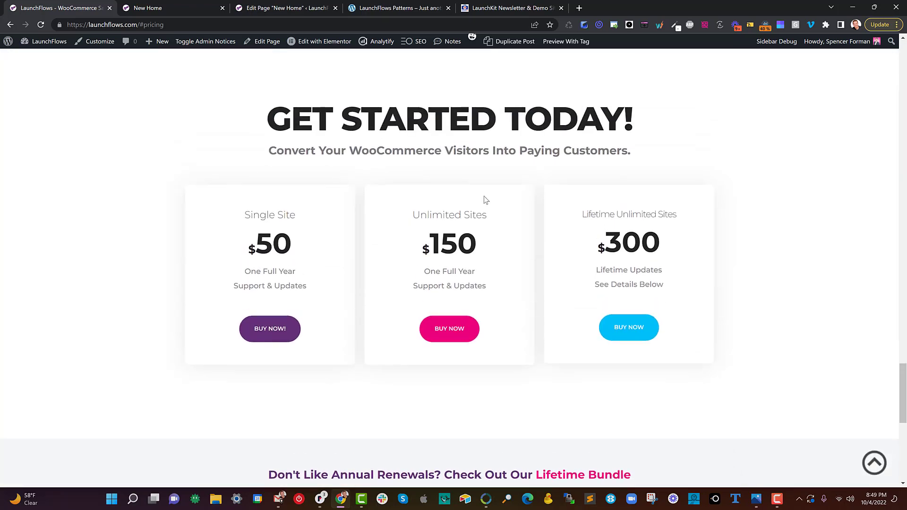
scroll(661, 257, "up", 14)
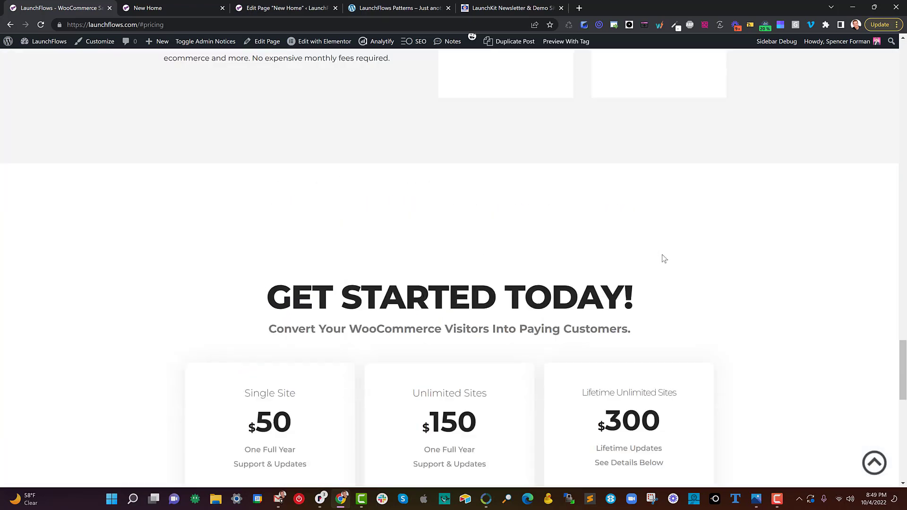
scroll(652, 255, "up", 3)
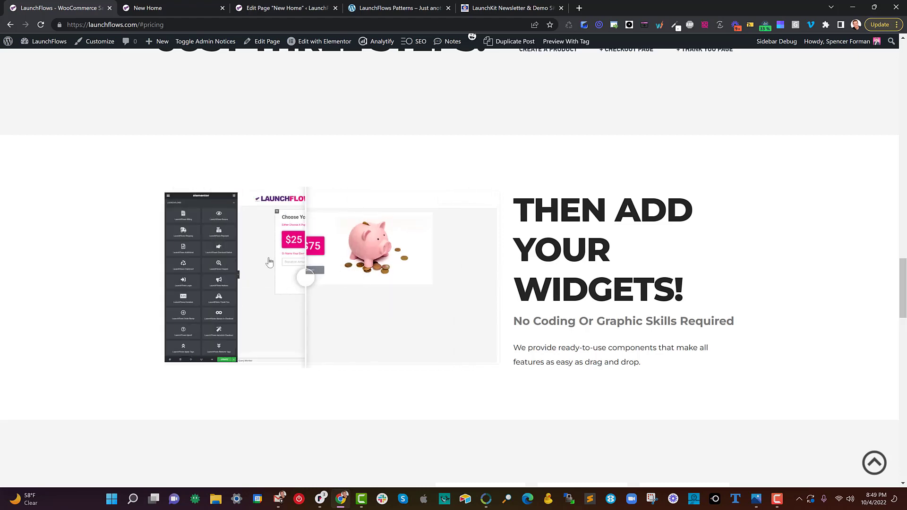
Examine the rebuilt New Home page from its hero section to the Lifetime Bundle FAQ for comparison with the original.
left_click(177, 9)
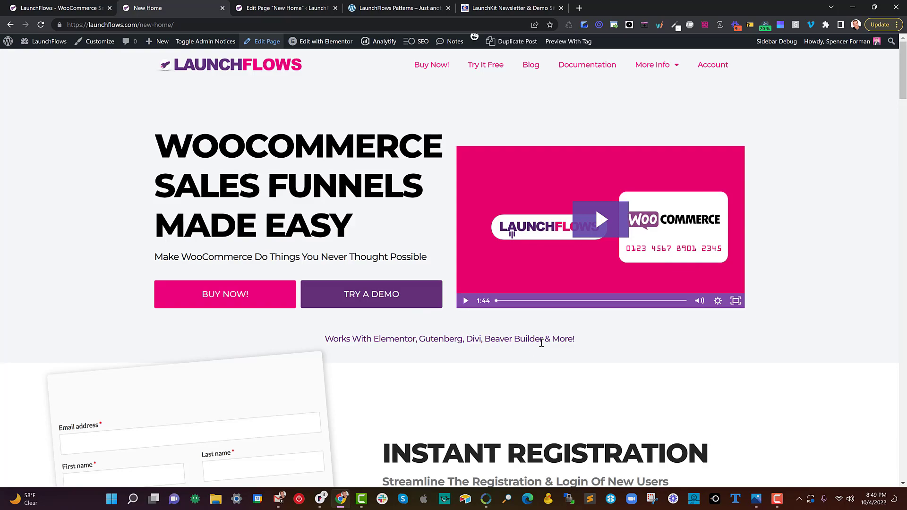
scroll(541, 342, "down", 8)
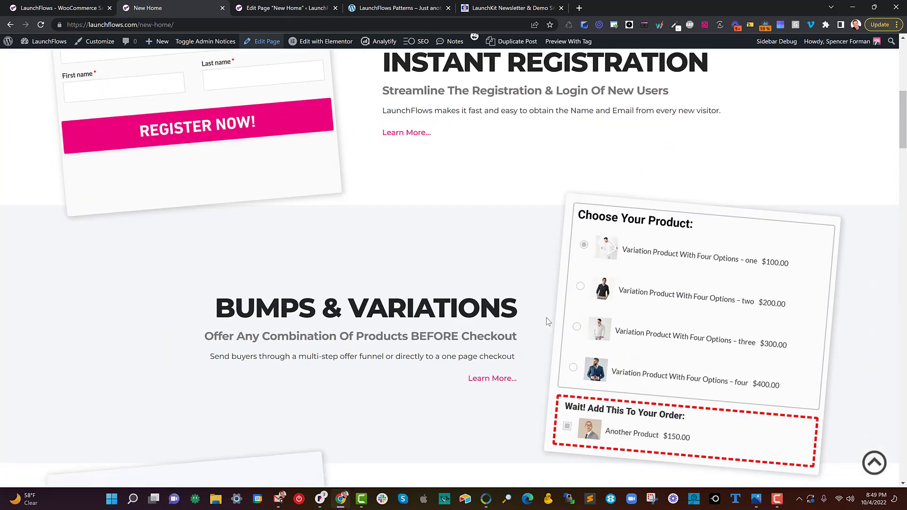
scroll(547, 322, "down", 15)
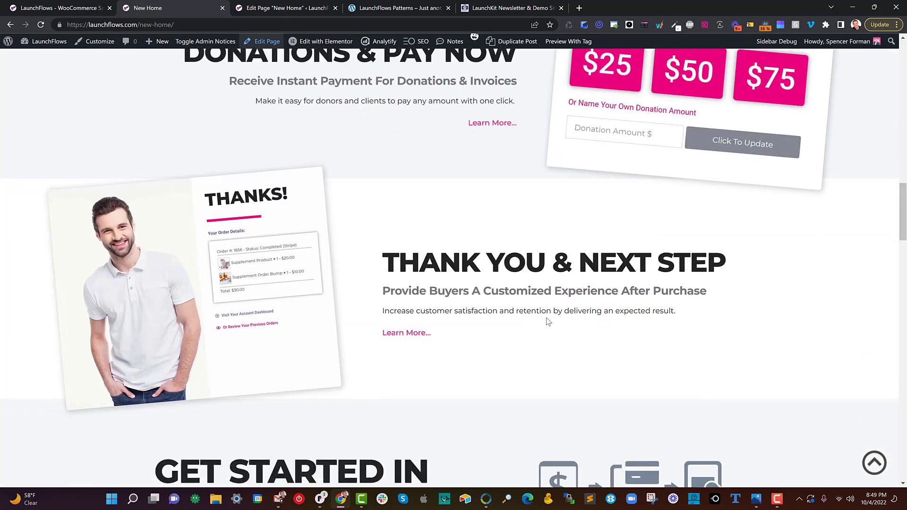
scroll(548, 321, "down", 8)
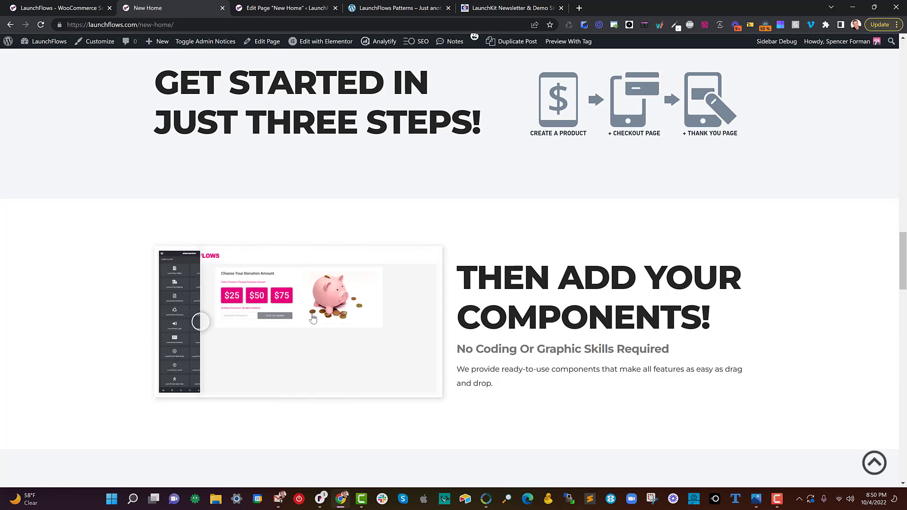
scroll(529, 310, "down", 3)
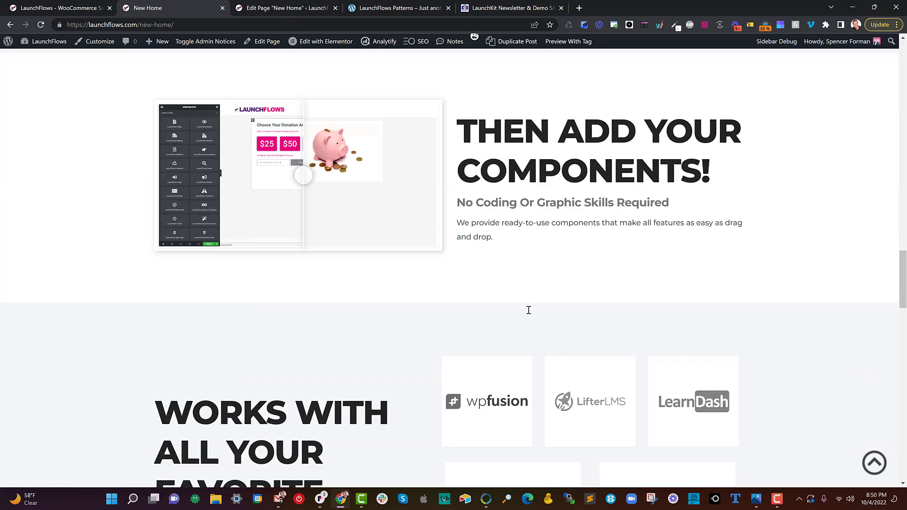
scroll(529, 310, "down", 5)
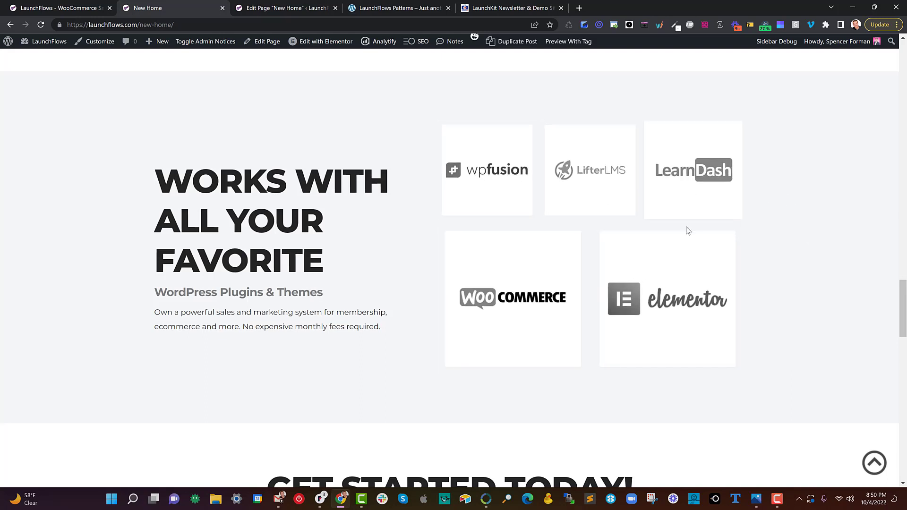
scroll(619, 250, "down", 8)
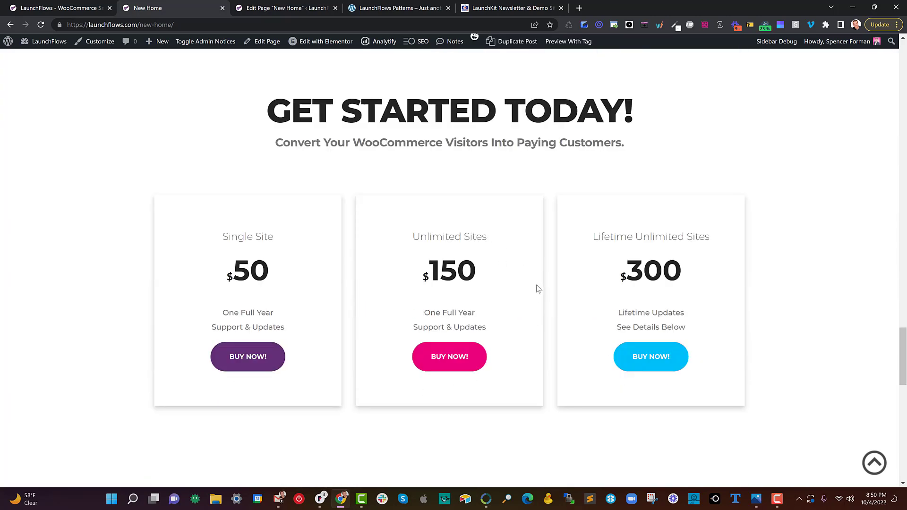
scroll(538, 284, "down", 2)
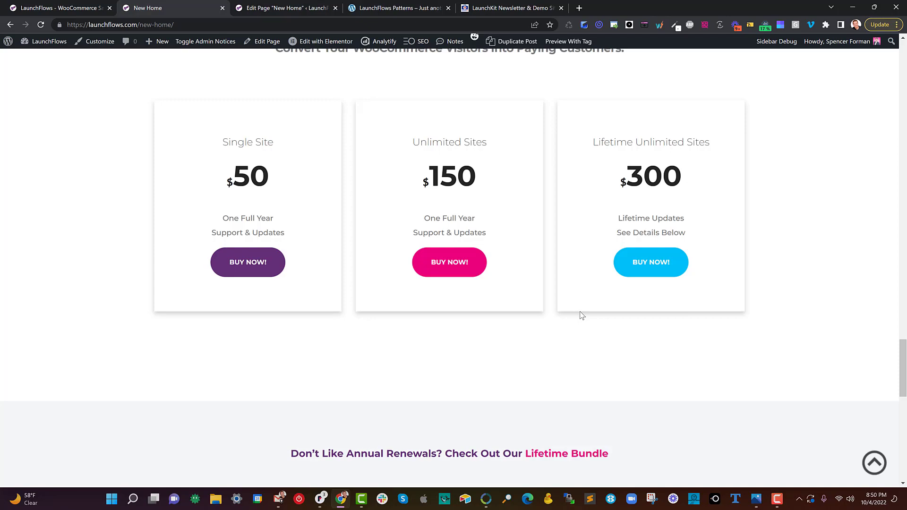
scroll(582, 315, "down", 12)
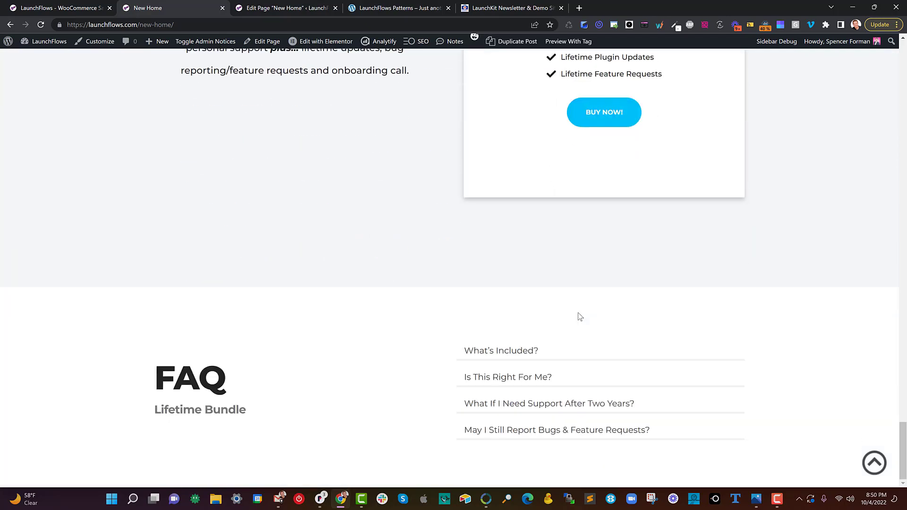
scroll(580, 317, "up", 15)
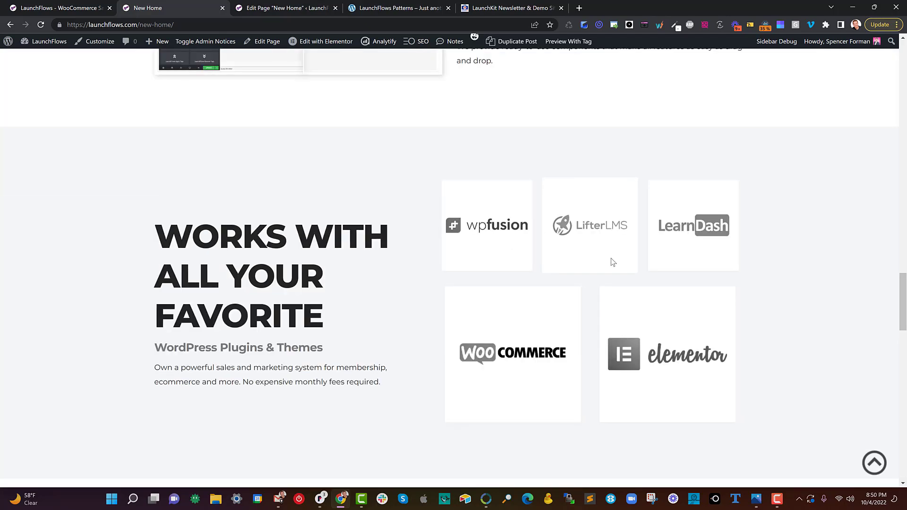
scroll(904, 245, "up", 15)
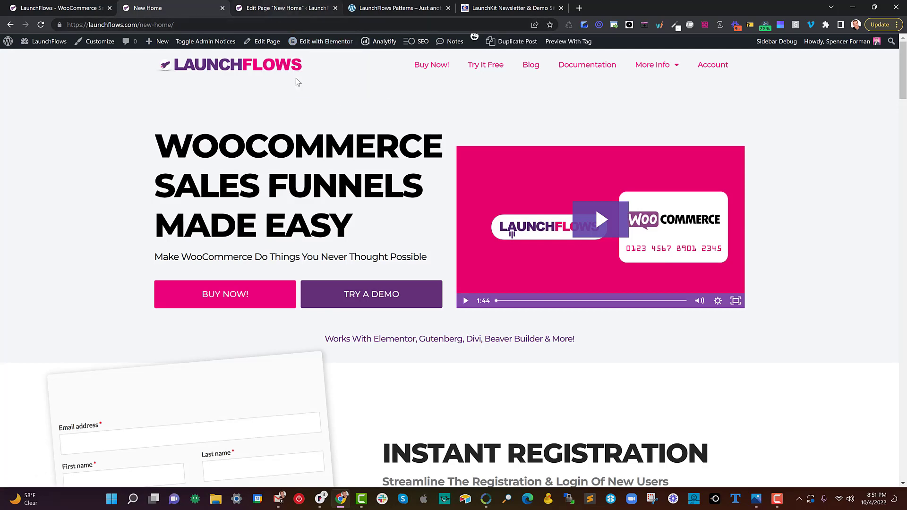
key("ctrl+Tab")
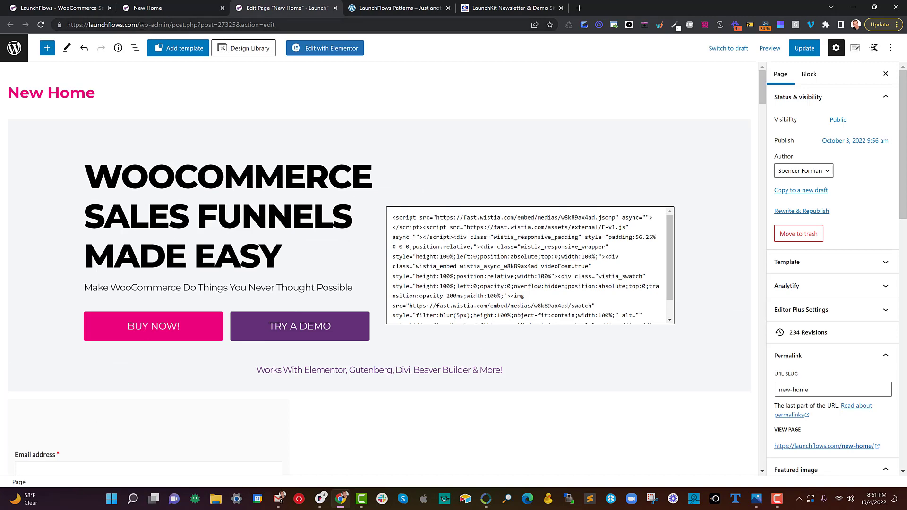
left_click(179, 6)
left_click_drag(173, 25, 212, 26)
type("#pricing")
key("Return")
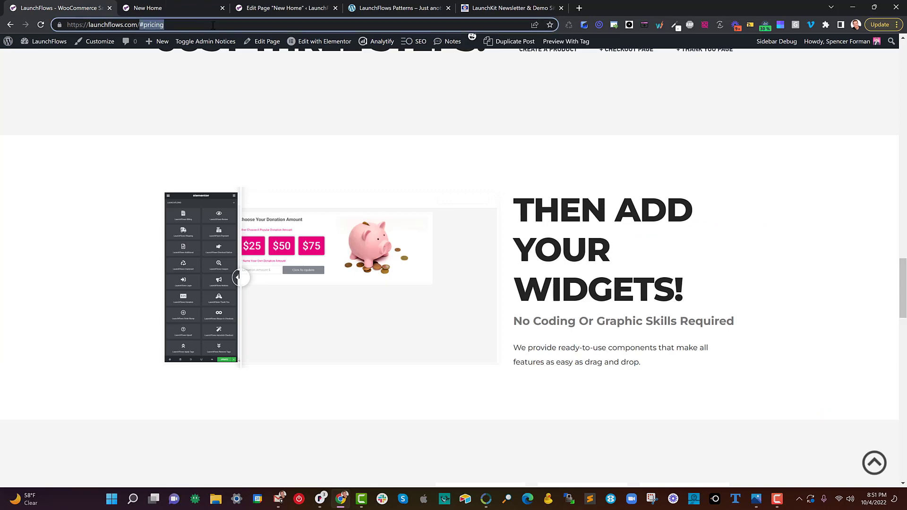
key("BackSpace")
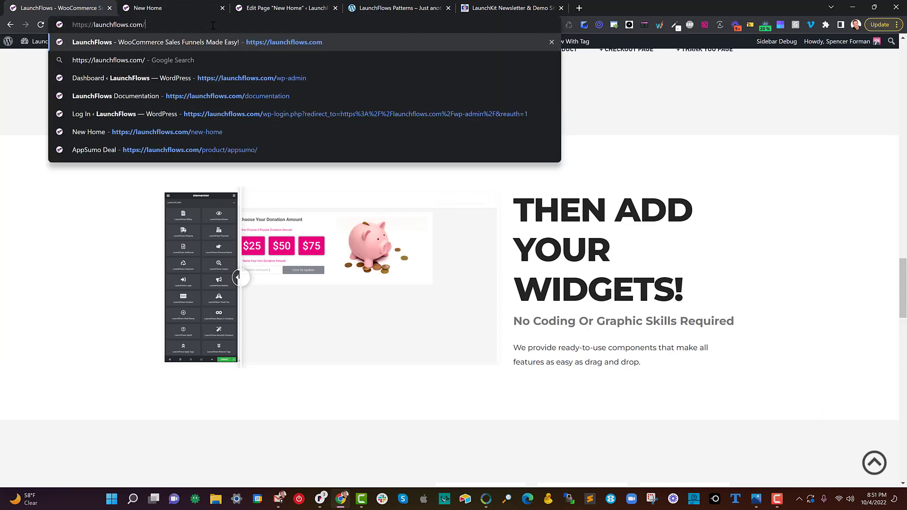
Display the theme's Page Settings for the New Home page in its block editor.
left_click(252, 5)
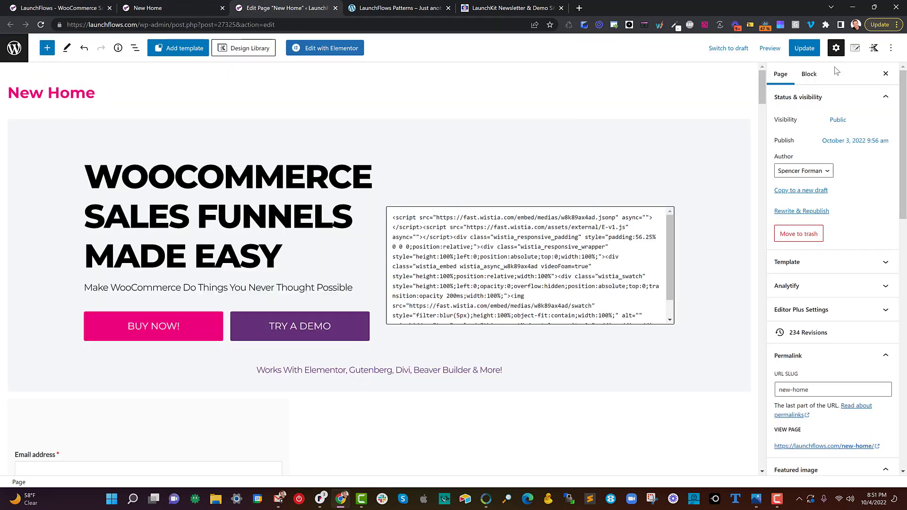
left_click(855, 47)
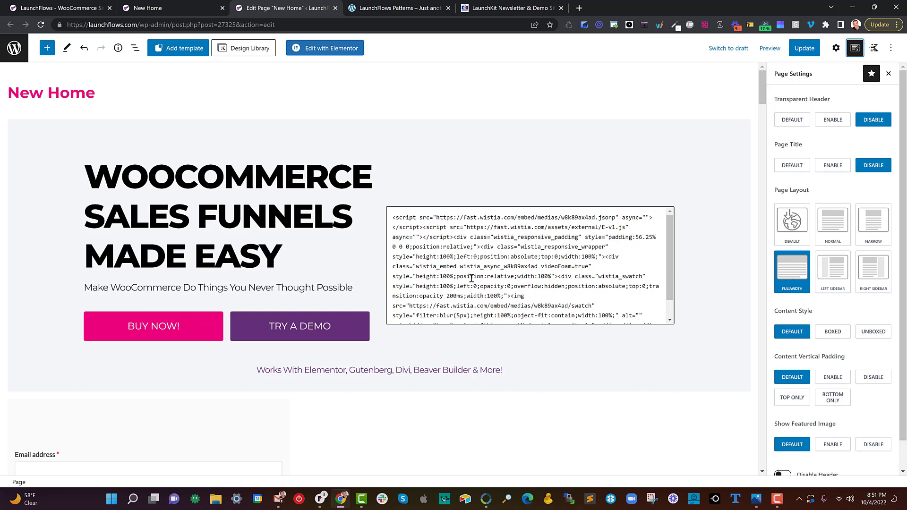
Compare the original home page's widgets and favorite-plugins sections with the theme's Page Settings for the New Home page.
left_click(85, 8)
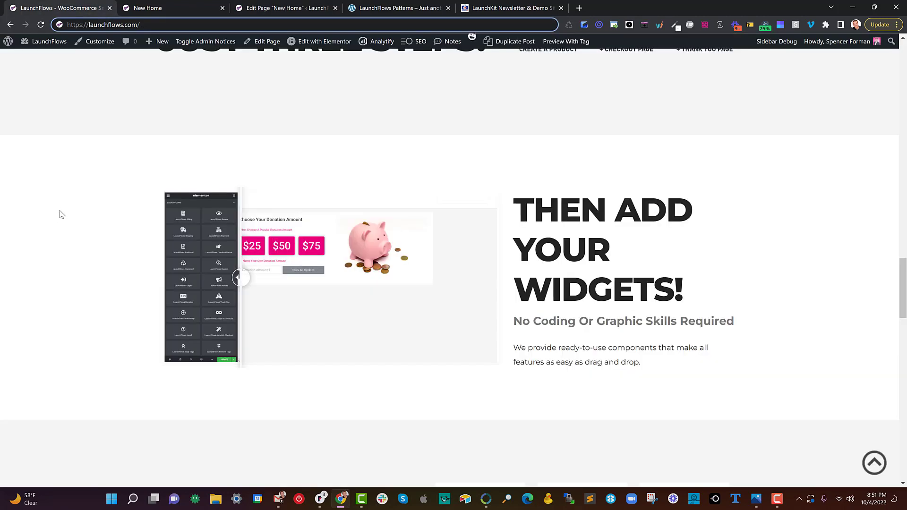
scroll(56, 153, "down", 7)
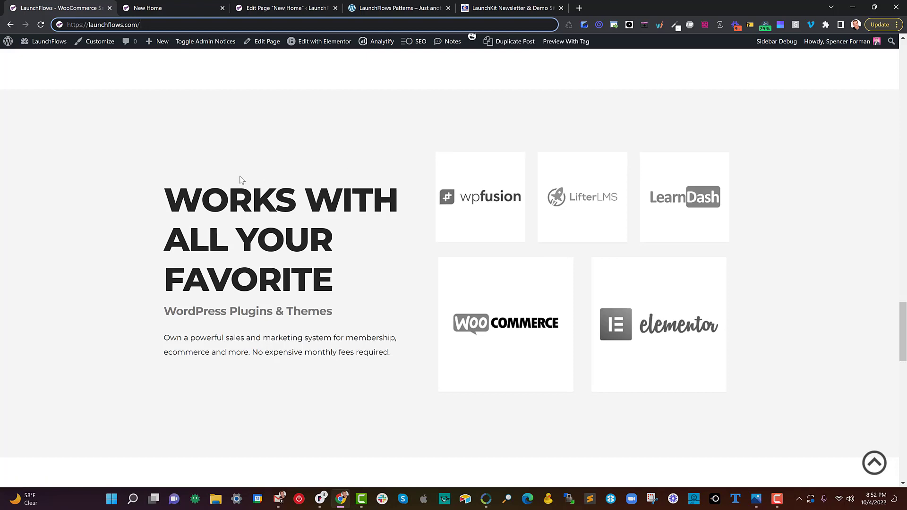
left_click(310, 10)
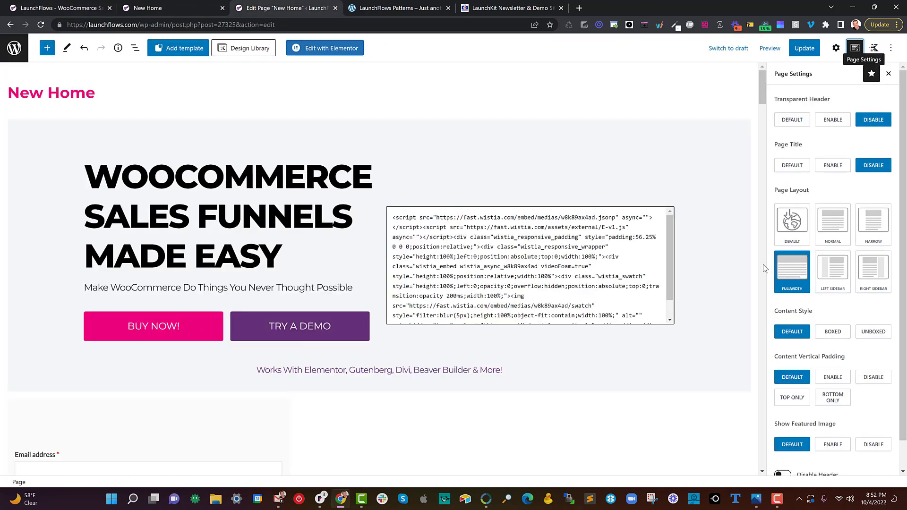
scroll(802, 303, "down", 1)
scroll(802, 303, "down", 1)
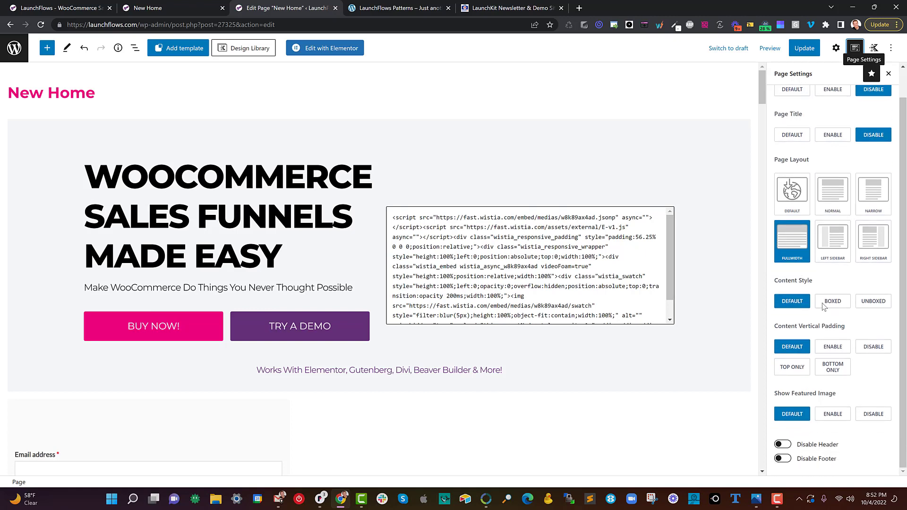
scroll(817, 319, "up", 1)
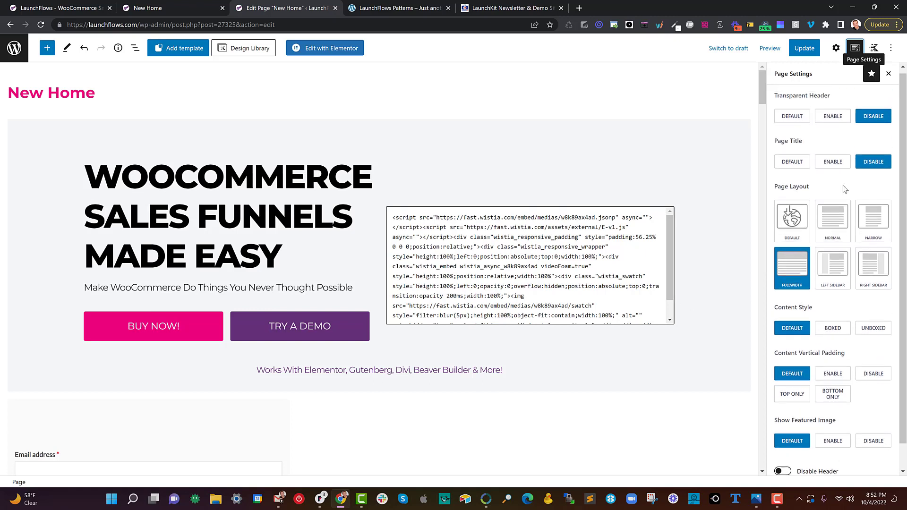
Open the Kadence Blocks Controls and look through the Color Palette and Block Defaults, leaving Block Defaults collapsed.
left_click(873, 49)
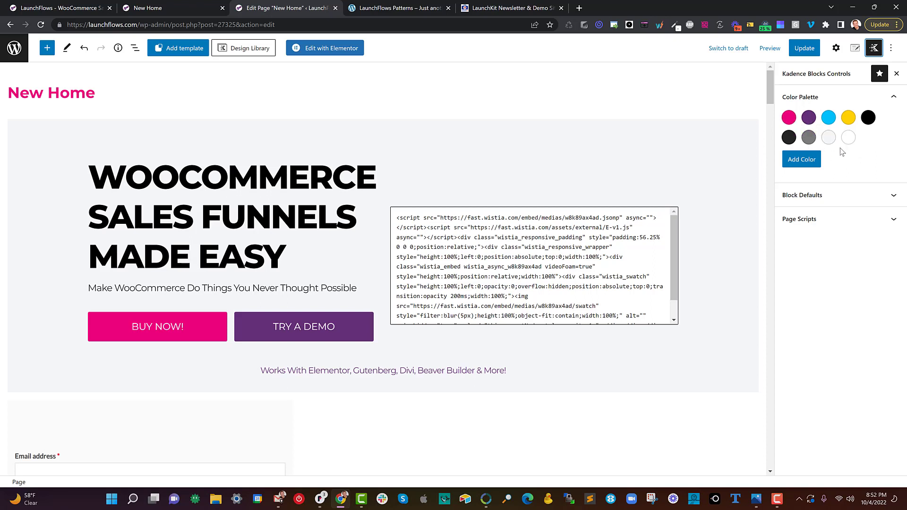
left_click(891, 201)
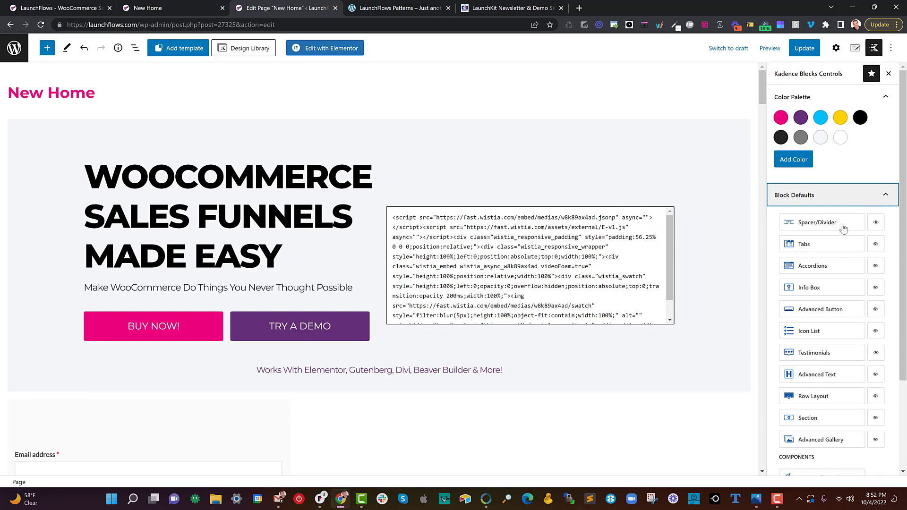
scroll(846, 282, "down", 2)
scroll(846, 282, "up", 3)
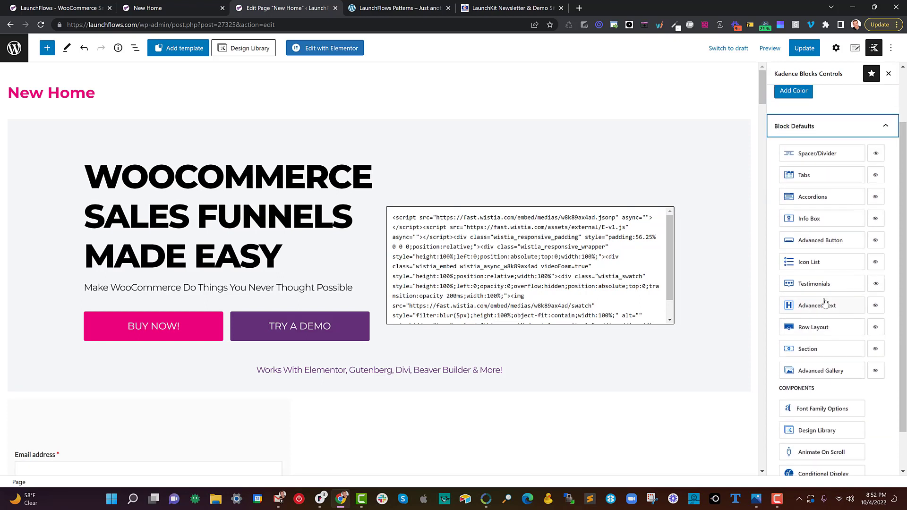
left_click(888, 200)
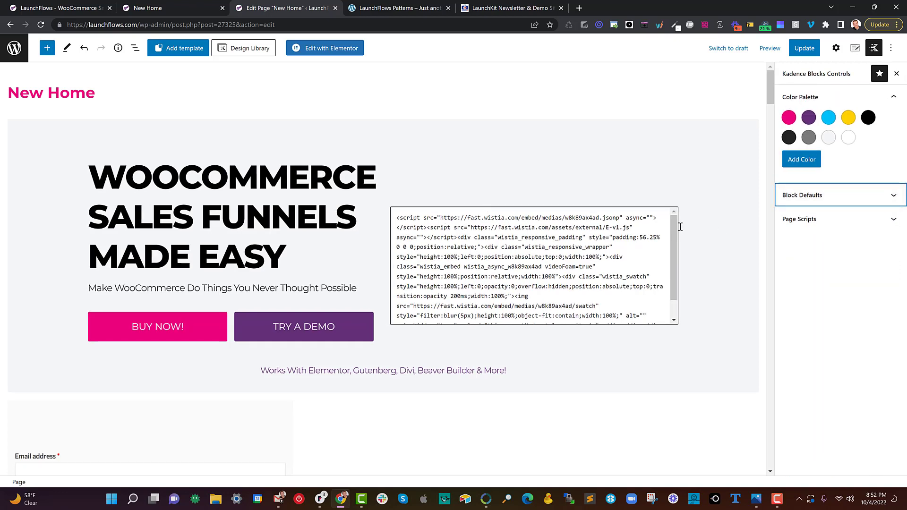
Examine the page's Custom CSS and JS, including the rotate-left and rotate-right image rules and the head, body and footer script areas.
left_click(894, 224)
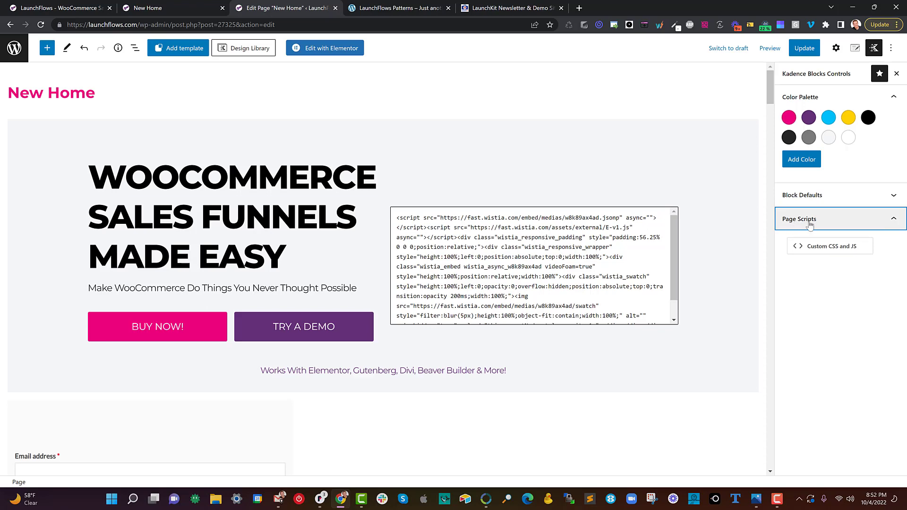
left_click(806, 256)
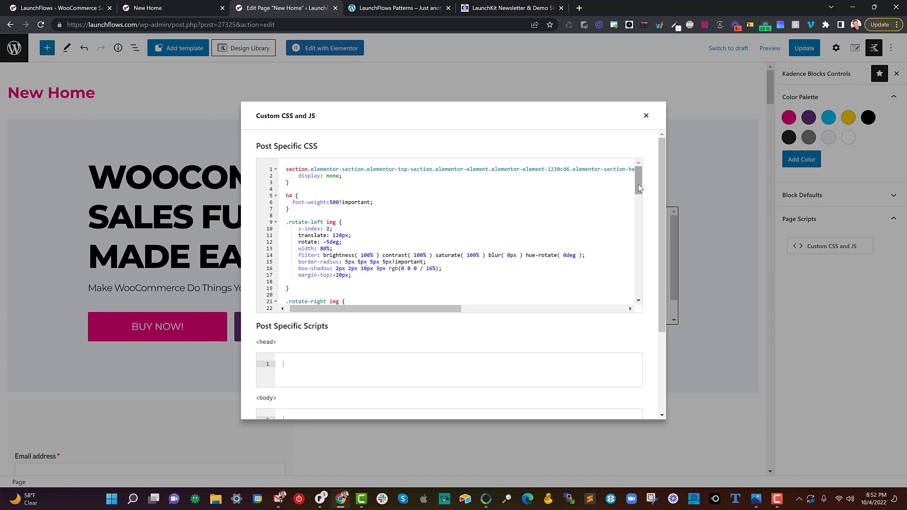
left_click_drag(639, 187, 651, 171)
scroll(420, 347, "down", 1)
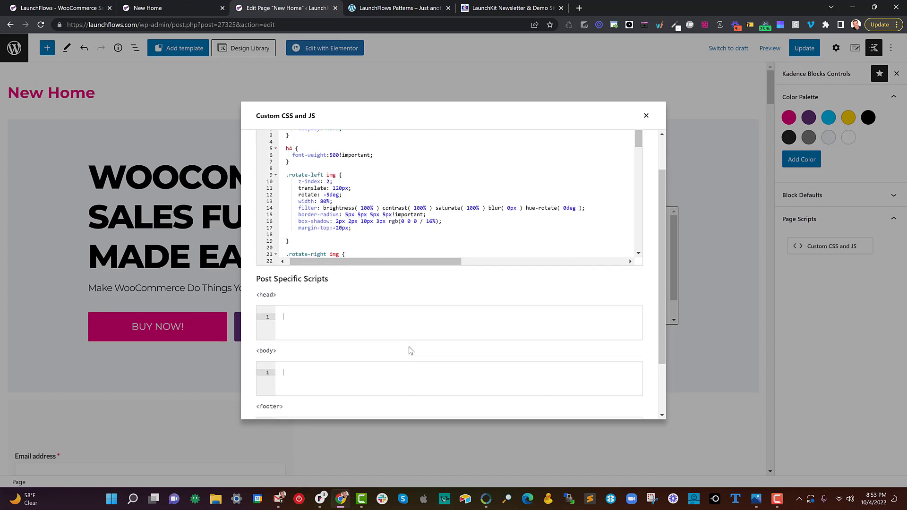
scroll(384, 334, "down", 2)
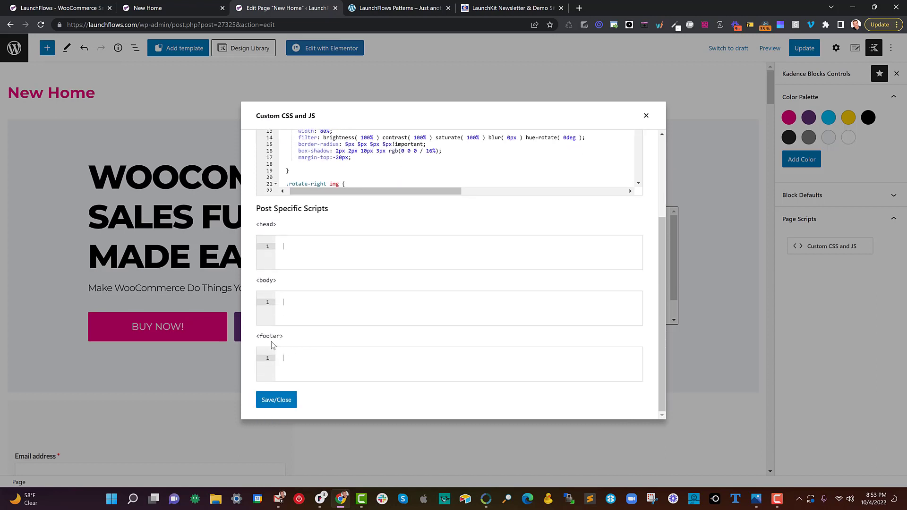
scroll(297, 252, "up", 2)
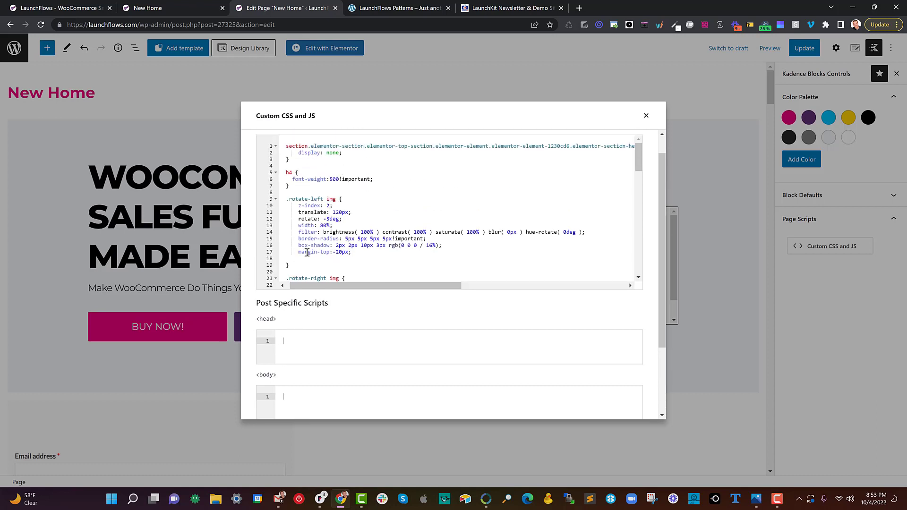
scroll(307, 252, "up", 1)
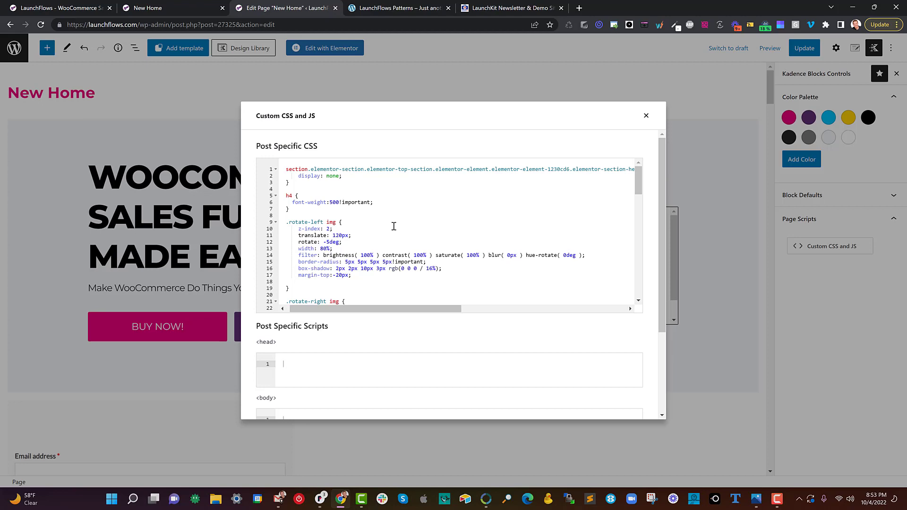
scroll(415, 199, "down", 3)
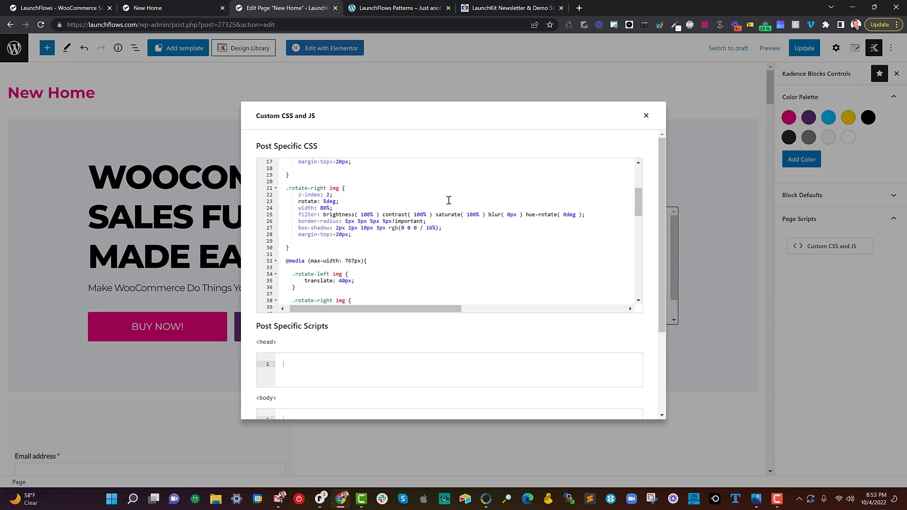
left_click(646, 117)
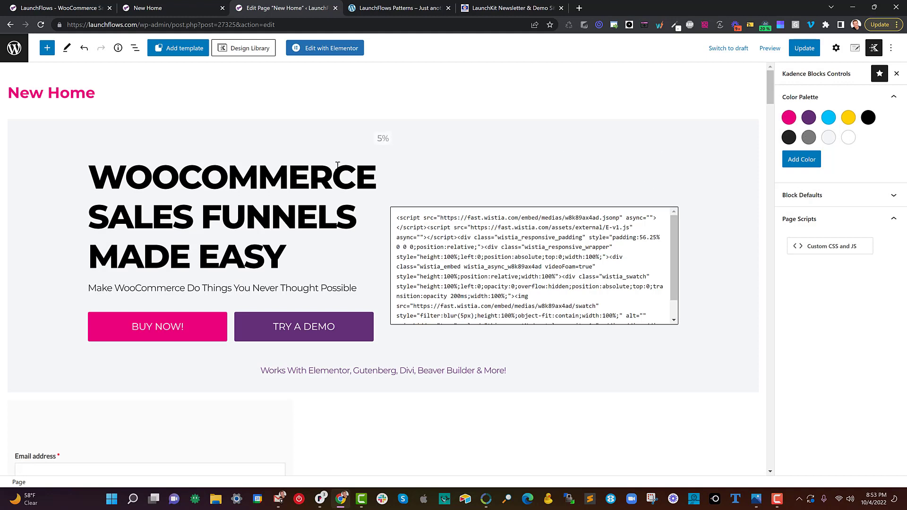
Switch the hero section's Custom HTML video embed to its preview and display that block's settings.
left_click(422, 225)
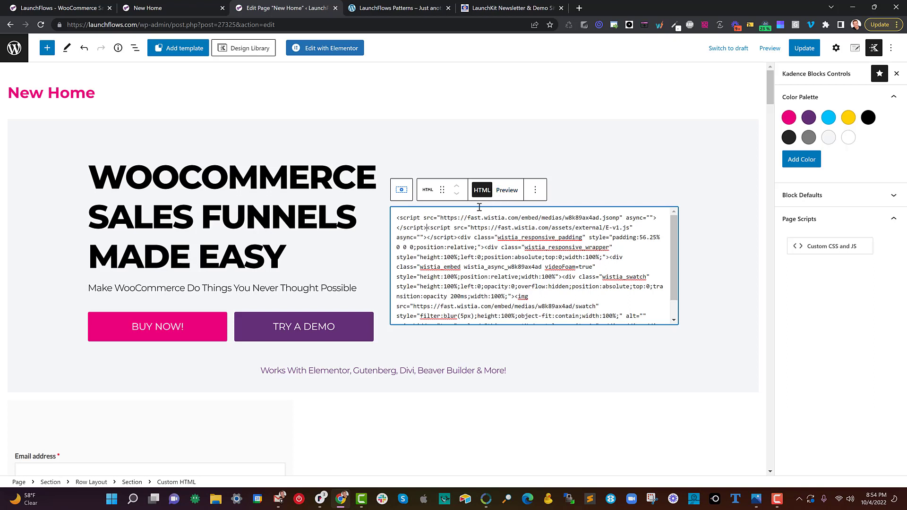
left_click(504, 197)
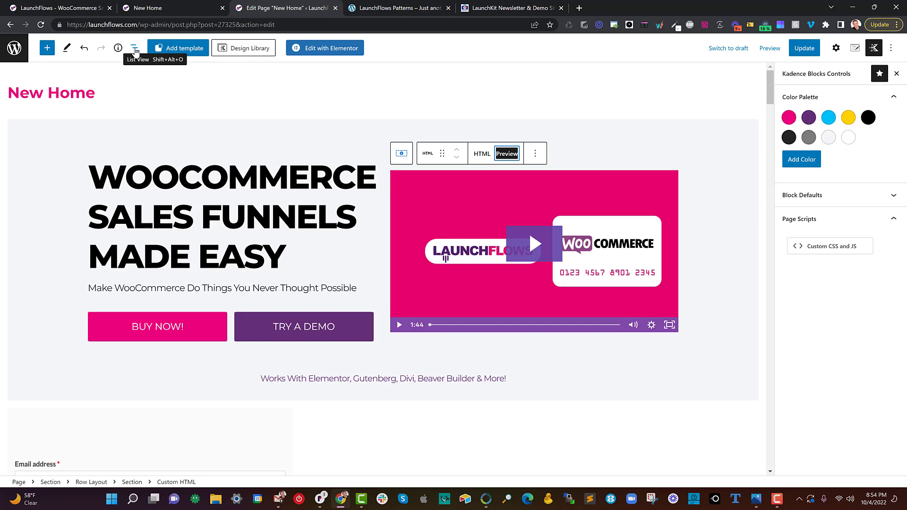
left_click(835, 49)
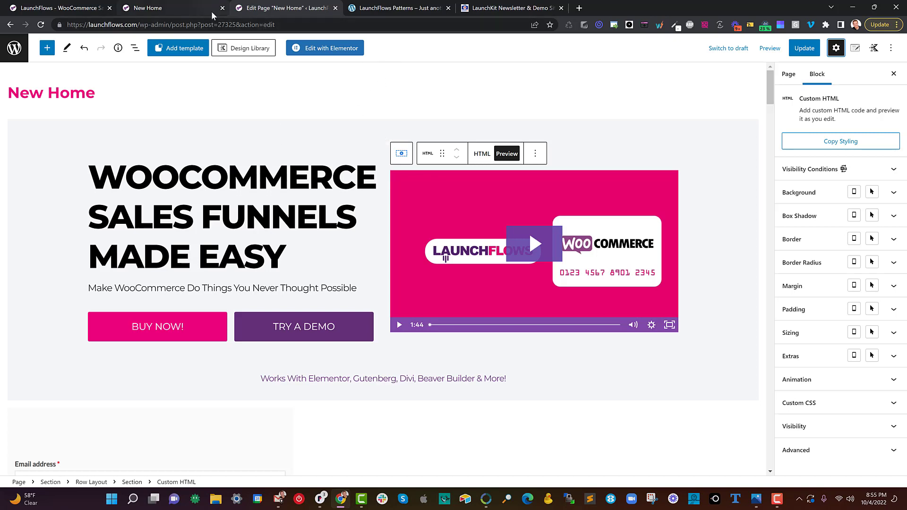
Reorder the browser tabs so the New Home editor comes directly before the published New Home page, and check both.
left_click(182, 5)
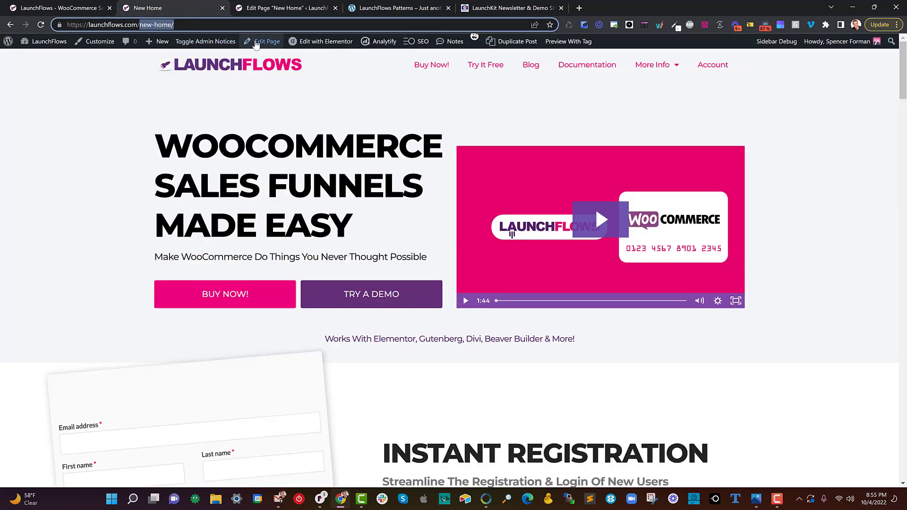
left_click(258, 8)
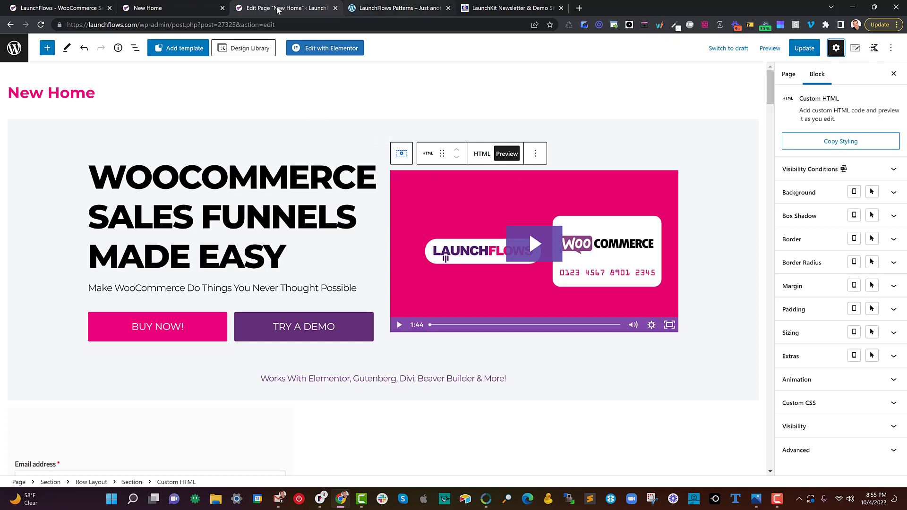
left_click_drag(182, 9, 289, 10)
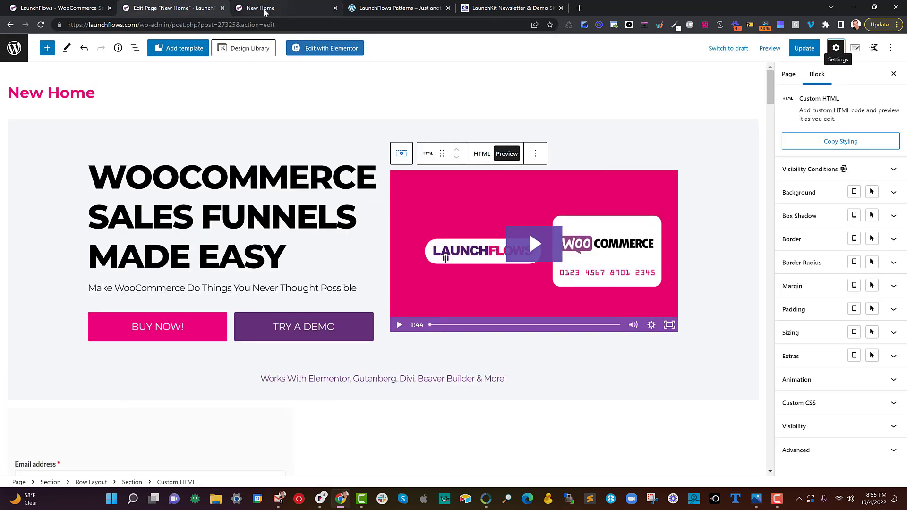
left_click(263, 8)
left_click(189, 10)
left_click(260, 10)
left_click(189, 9)
Compare the Instant Registration and Bumps & Variations sections in the editor with their rotated images on the published New Home page.
scroll(419, 220, "down", 5)
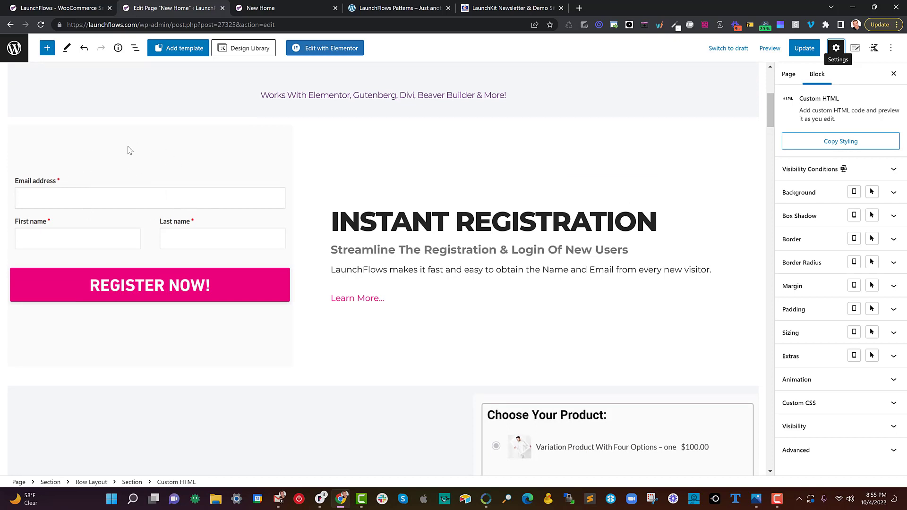
scroll(192, 172, "down", 4)
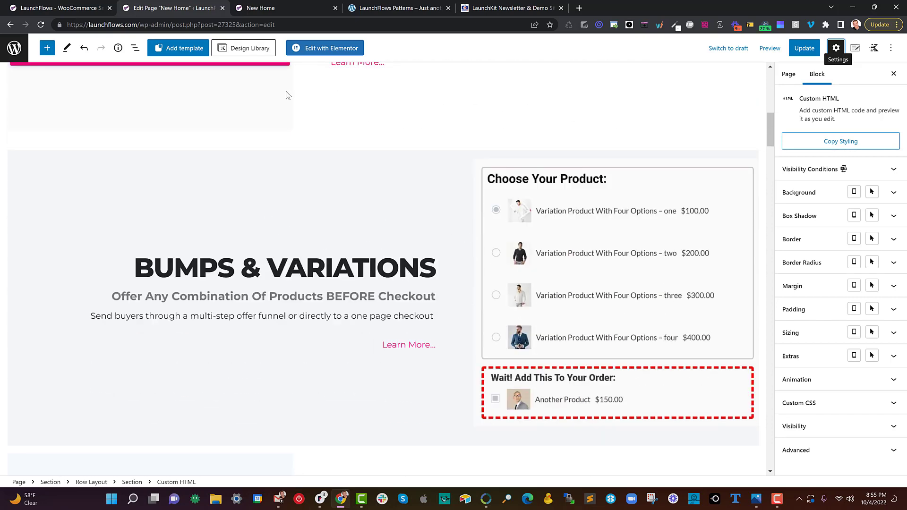
left_click(279, 3)
scroll(339, 239, "down", 10)
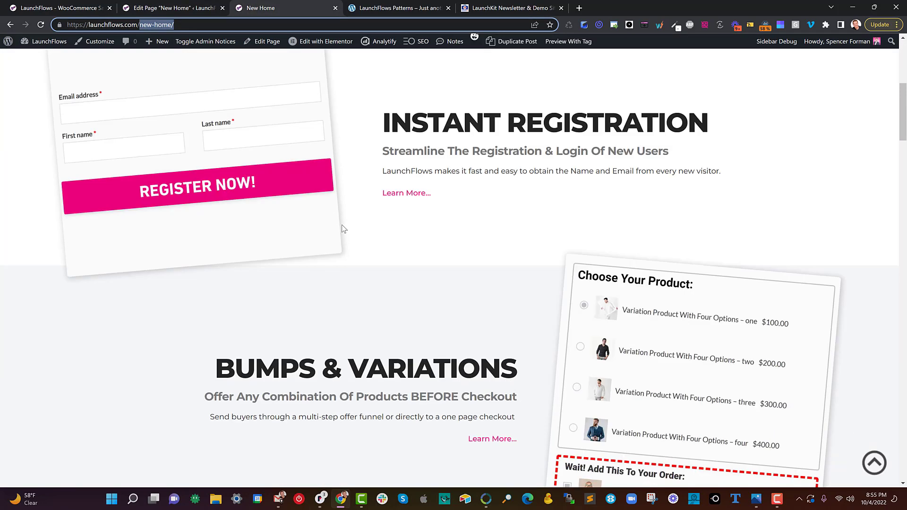
scroll(335, 215, "up", 6)
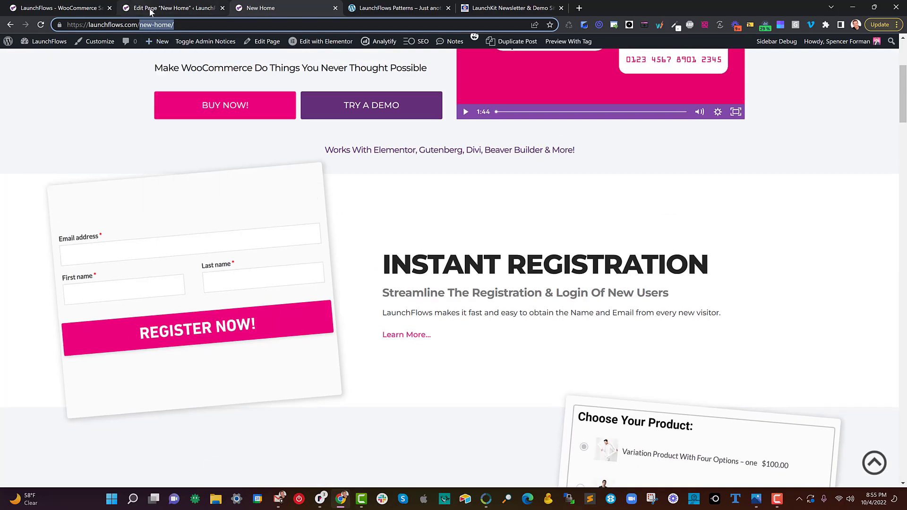
key("ctrl+shift+Tab")
scroll(466, 233, "up", 10)
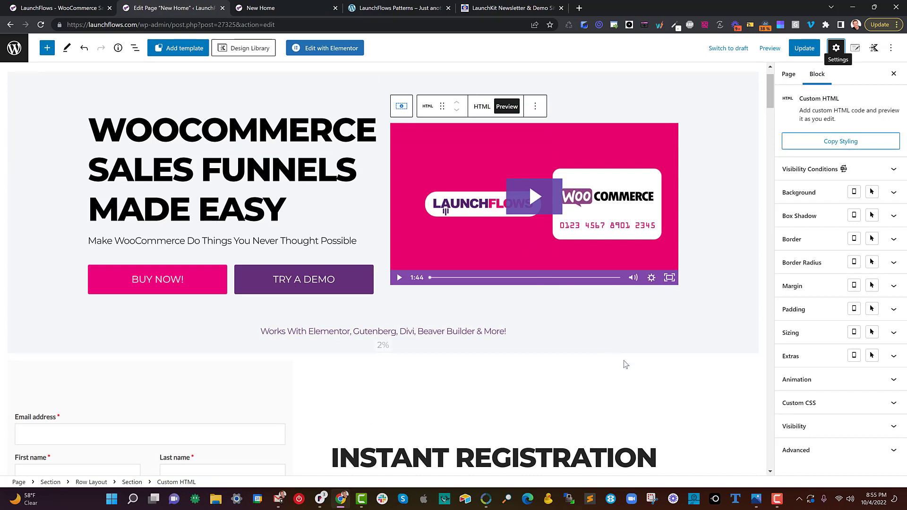
Select the "Works With Elementor, Gutenberg, Divi, Beaver Builder & More!" text block and show the page's block structure in List View.
left_click(472, 332)
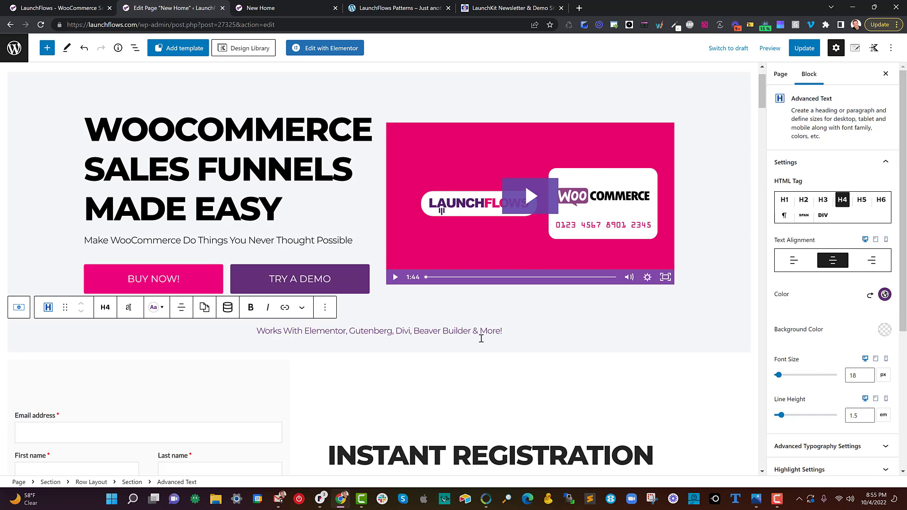
left_click(276, 52)
left_click(135, 48)
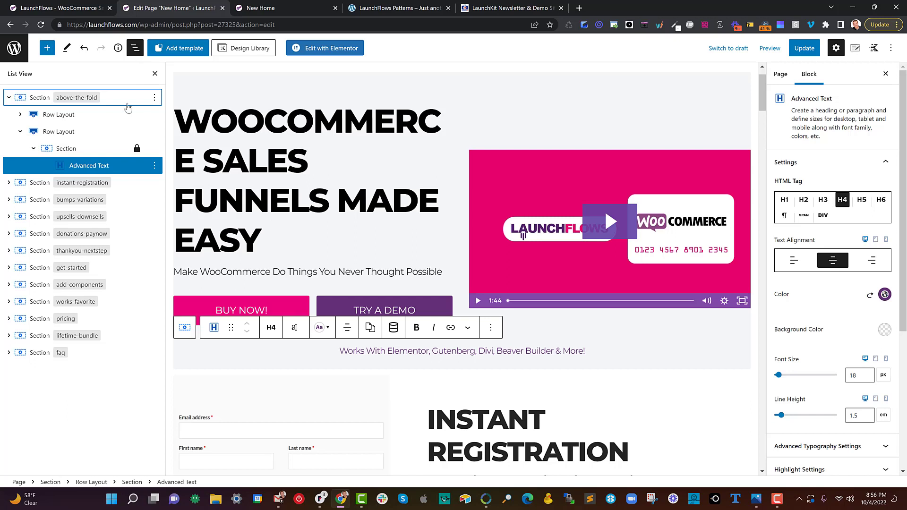
Examine the nested Row Layout blocks of the above-the-fold section in the block structure, leaving the section collapsed.
left_click(9, 98)
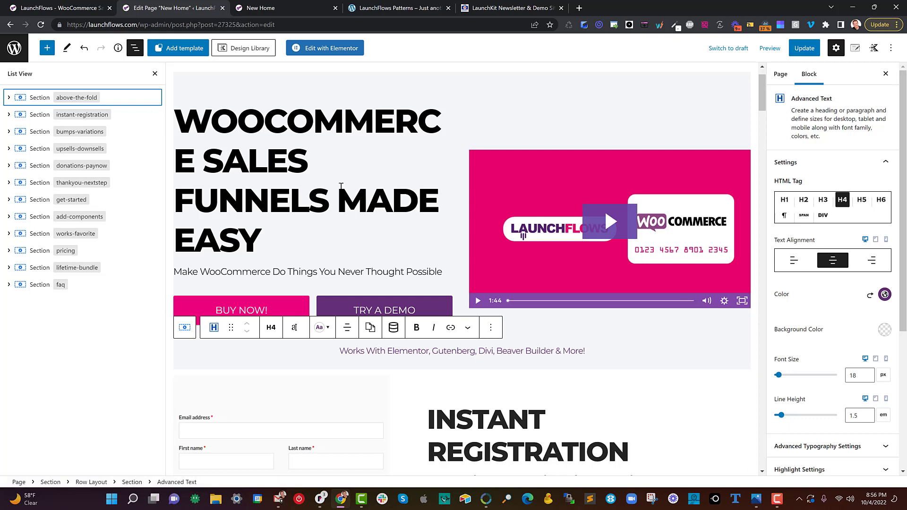
left_click(9, 98)
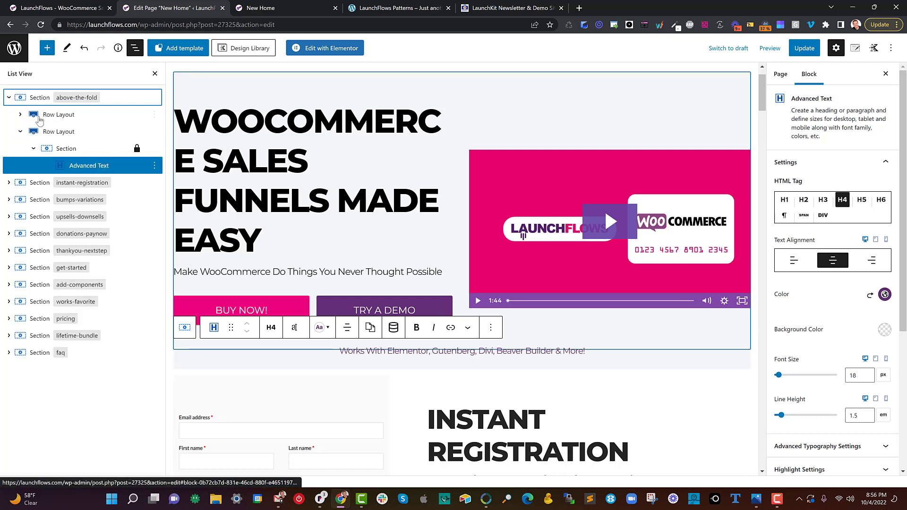
left_click(9, 98)
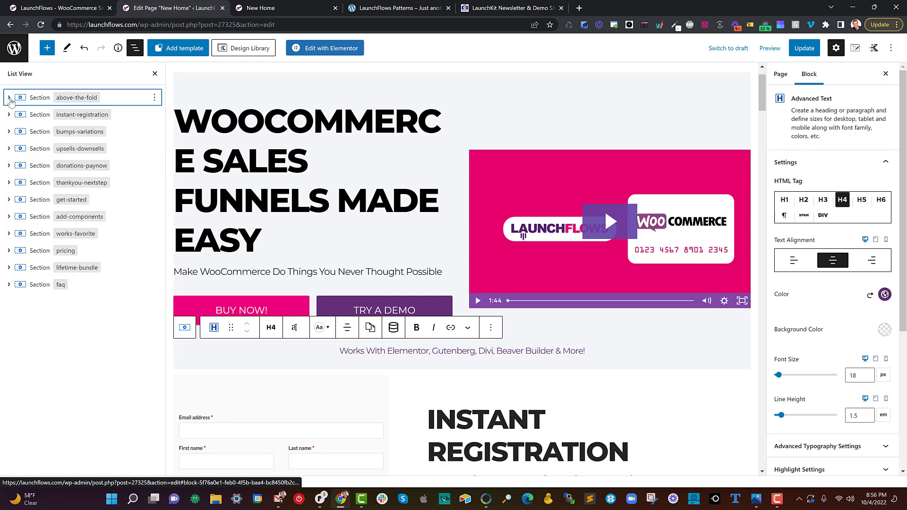
left_click(9, 98)
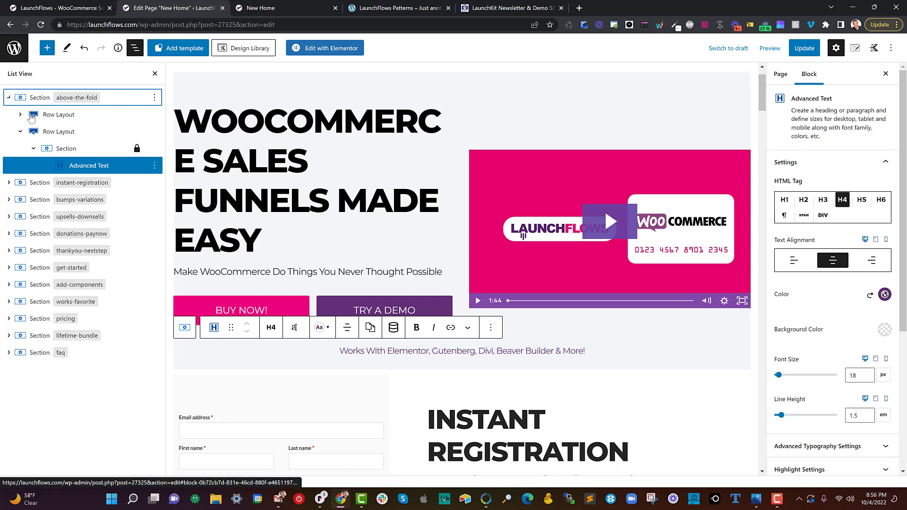
left_click(8, 97)
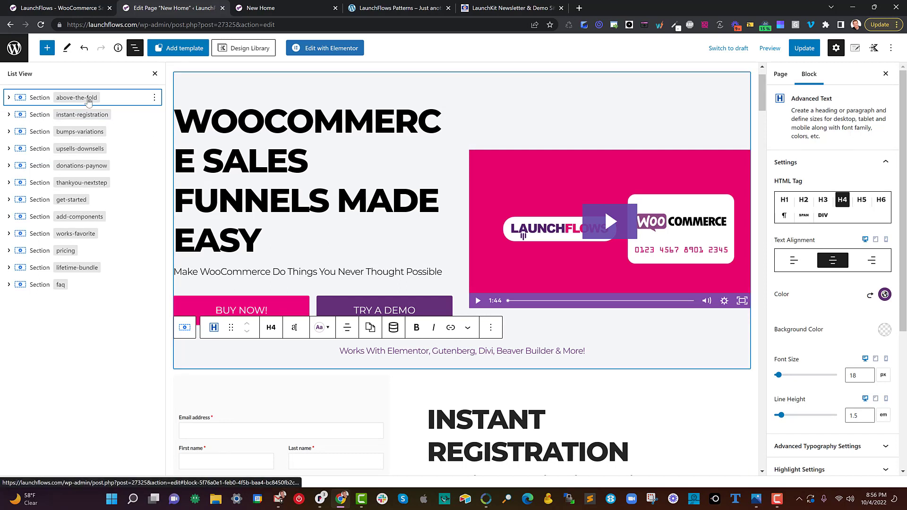
Compare the New Home sections in the editor with the published page, from Instant Registration through "Then Add Your Components!", and return to the editor.
scroll(275, 278, "down", 3)
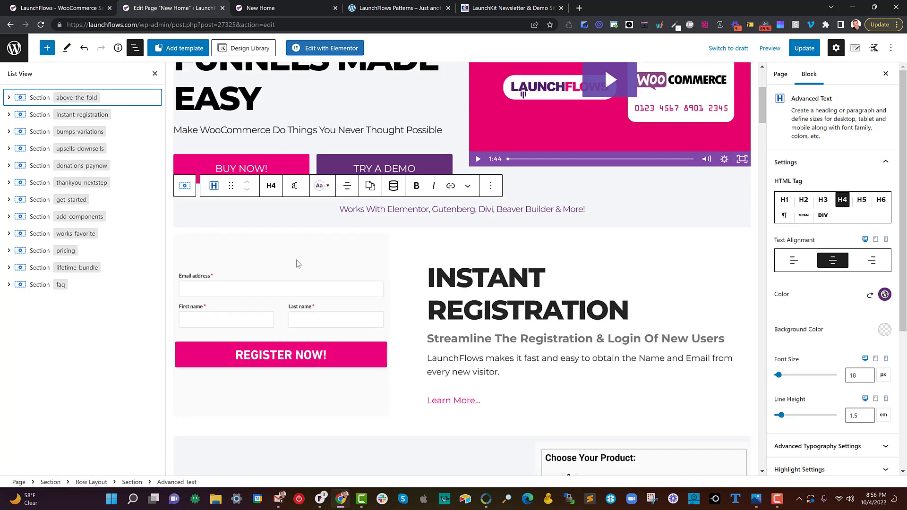
scroll(366, 277, "down", 3)
scroll(342, 231, "up", 7)
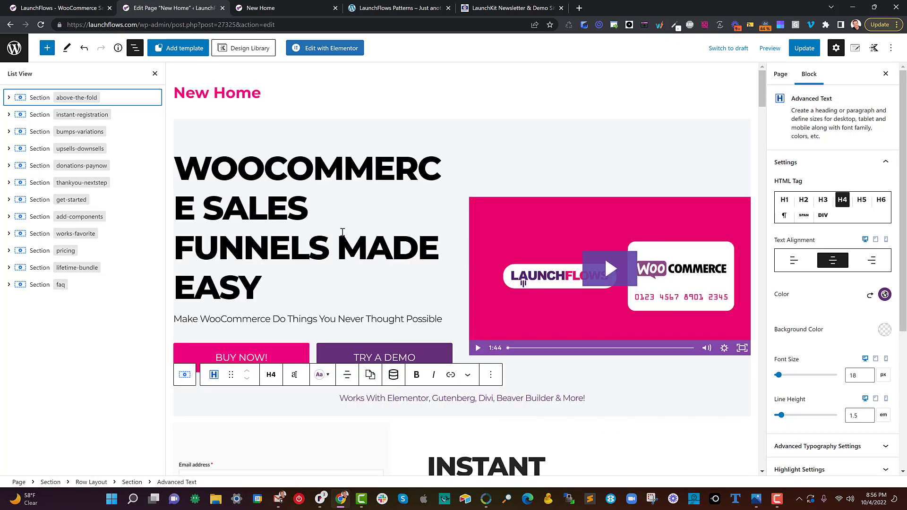
left_click(277, 7)
scroll(437, 152, "down", 10)
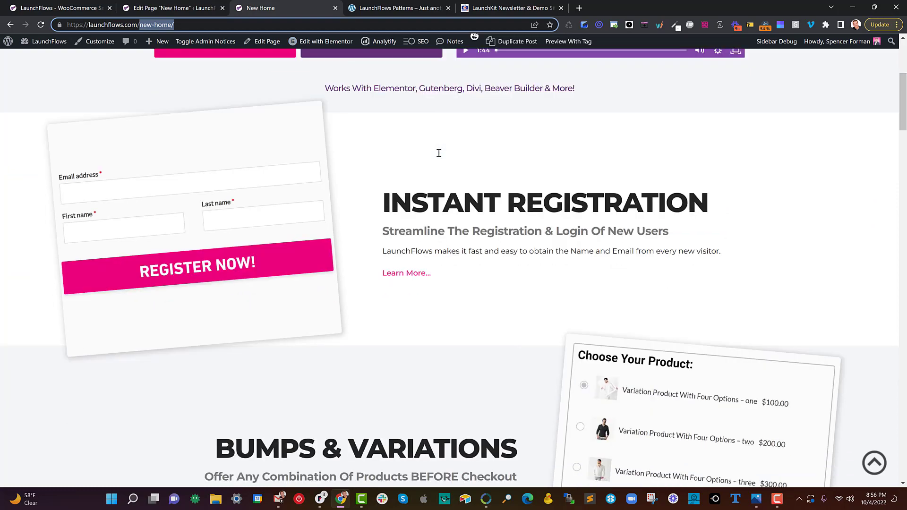
scroll(461, 241, "down", 8)
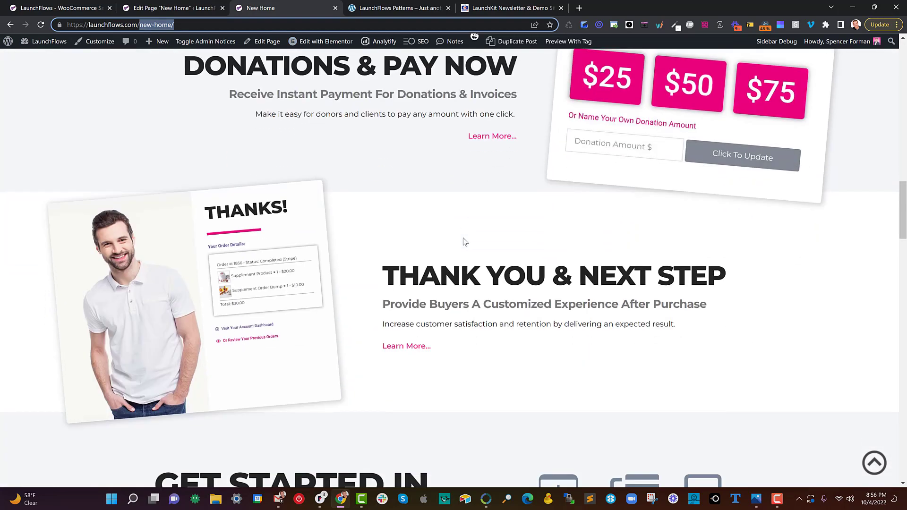
scroll(463, 241, "down", 5)
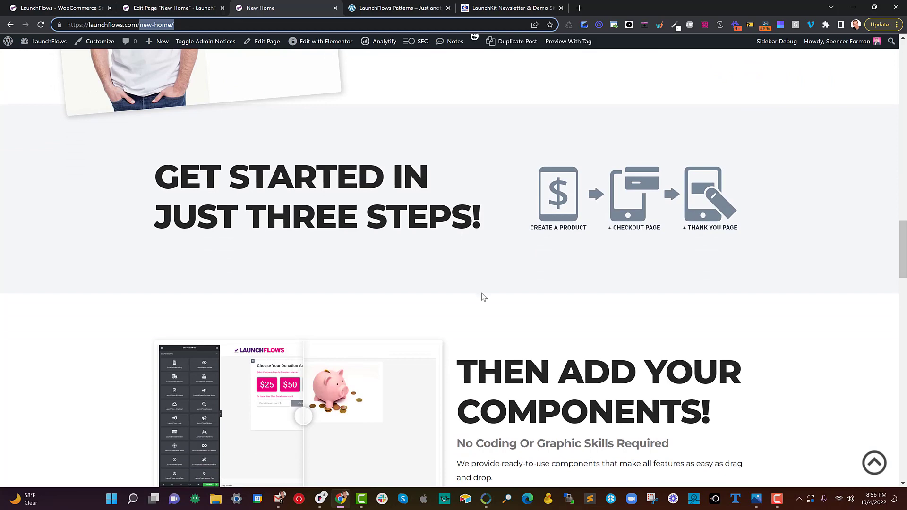
scroll(454, 308, "down", 3)
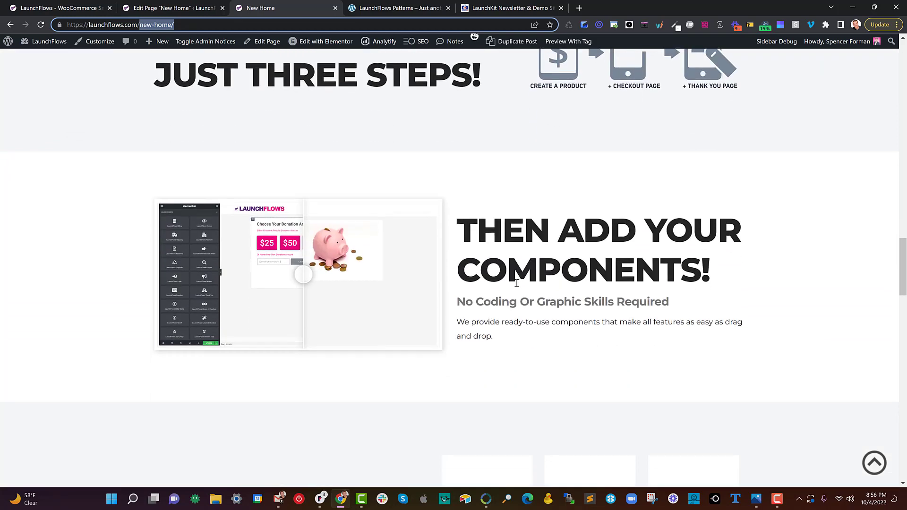
left_click(184, 8)
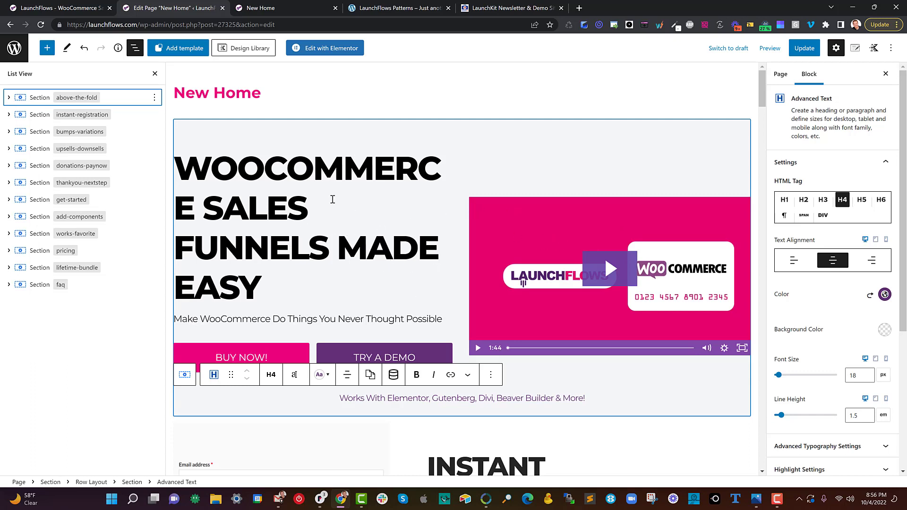
scroll(374, 241, "down", 4)
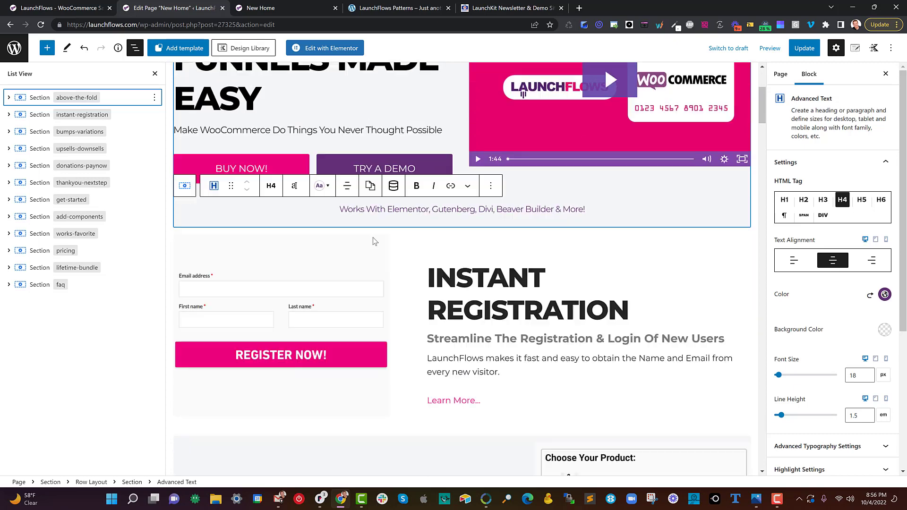
scroll(492, 298, "up", 4)
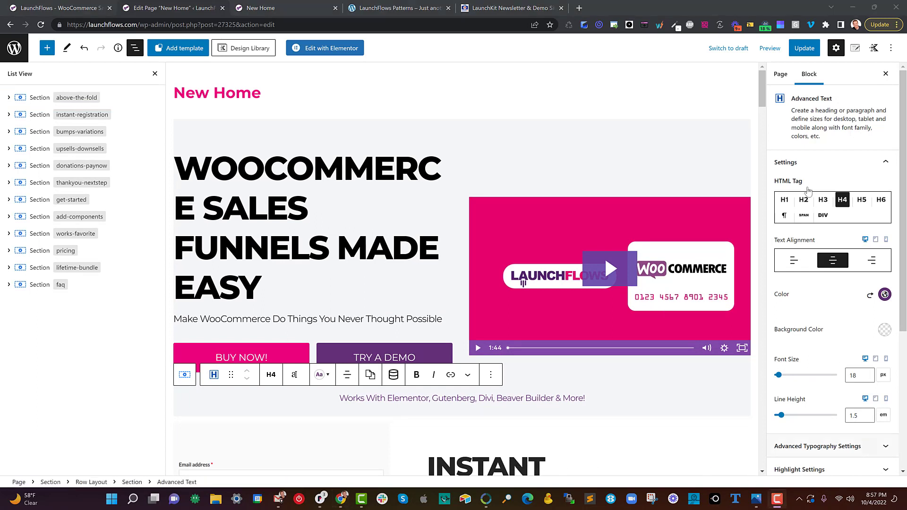
Hide and reshow the editor's settings sidebar, and review the page-level settings from the featured image through Simple Share Control.
left_click(835, 51)
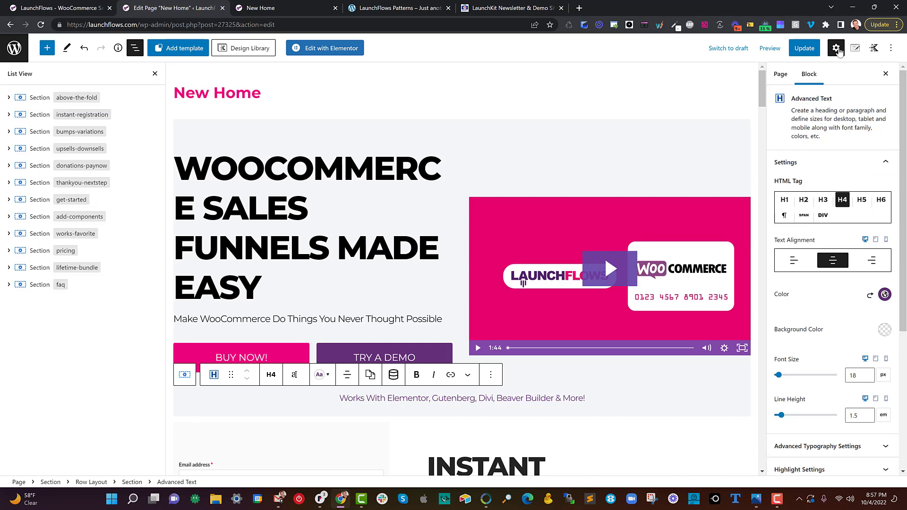
left_click(836, 49)
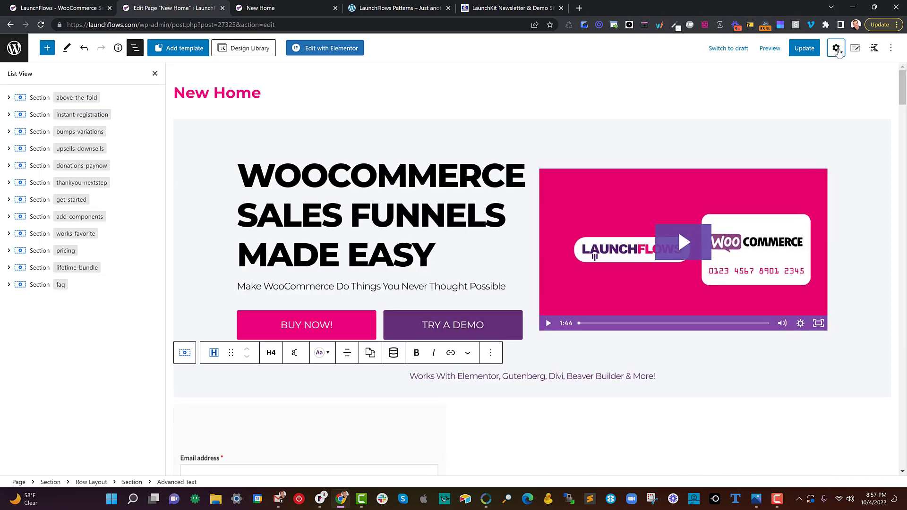
left_click(836, 49)
left_click(780, 74)
scroll(812, 189, "down", 5)
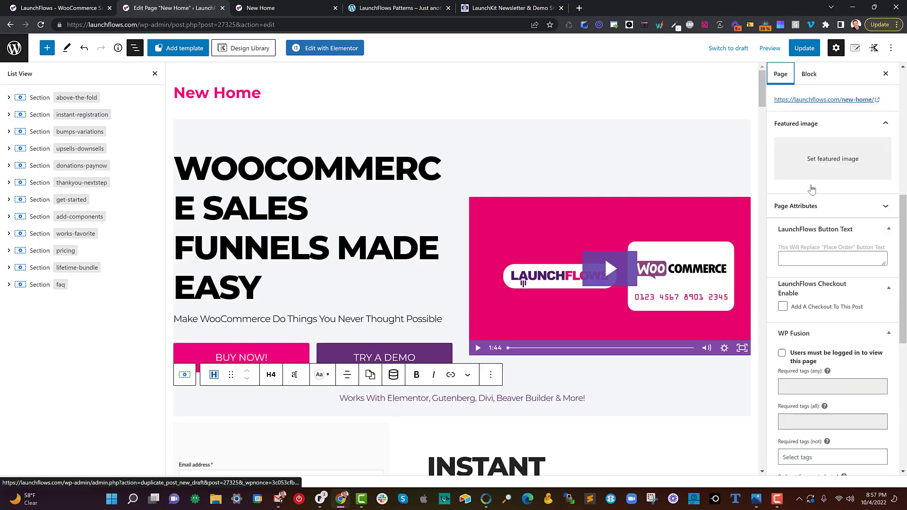
scroll(811, 189, "down", 7)
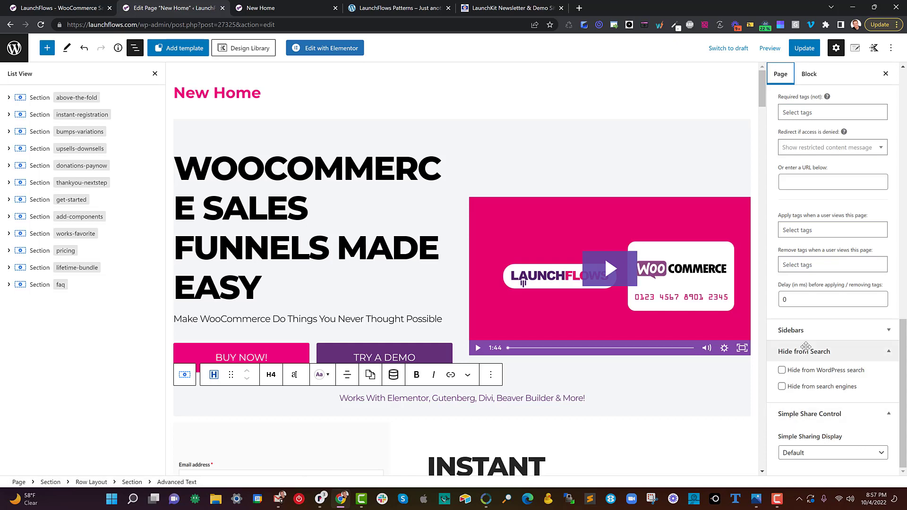
scroll(806, 347, "up", 8)
scroll(807, 302, "down", 7)
scroll(807, 260, "up", 7)
scroll(807, 216, "down", 8)
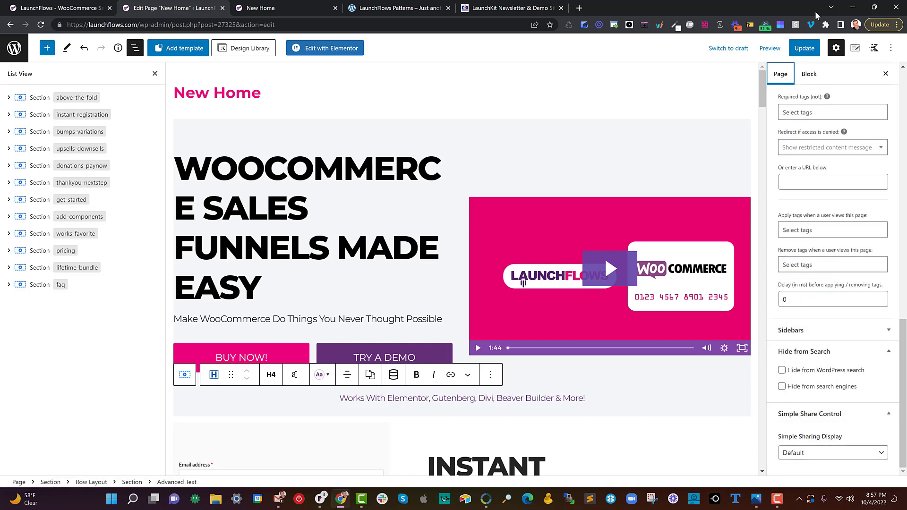
Select the above-the-fold section and highlight its HTML anchor in the block's Advanced settings.
left_click(809, 74)
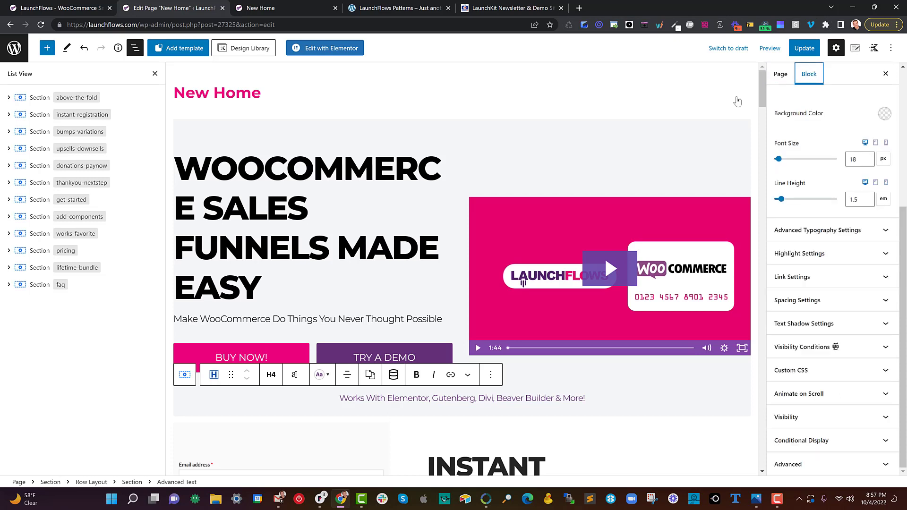
left_click(38, 99)
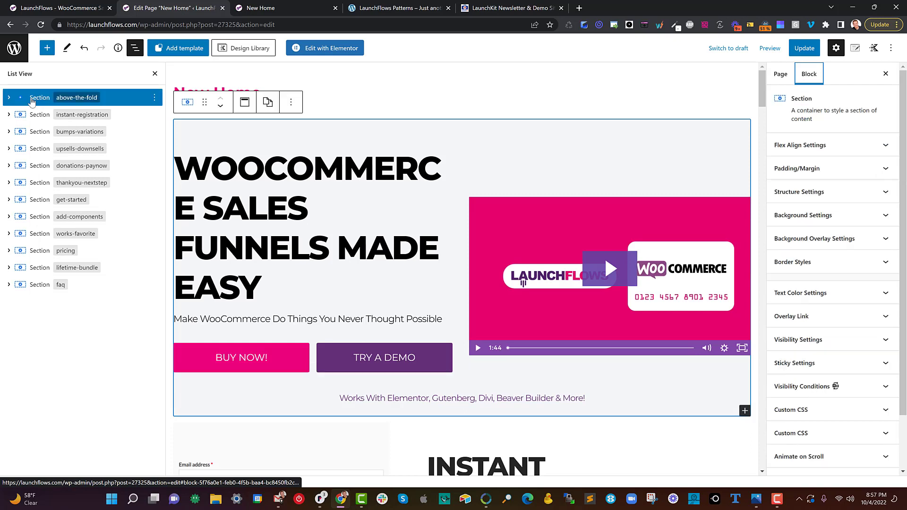
scroll(805, 208, "down", 2)
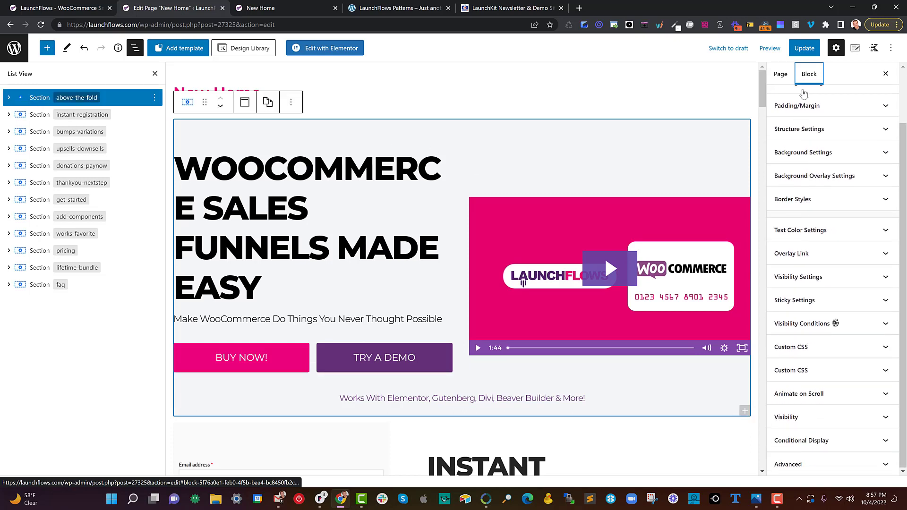
left_click(804, 464)
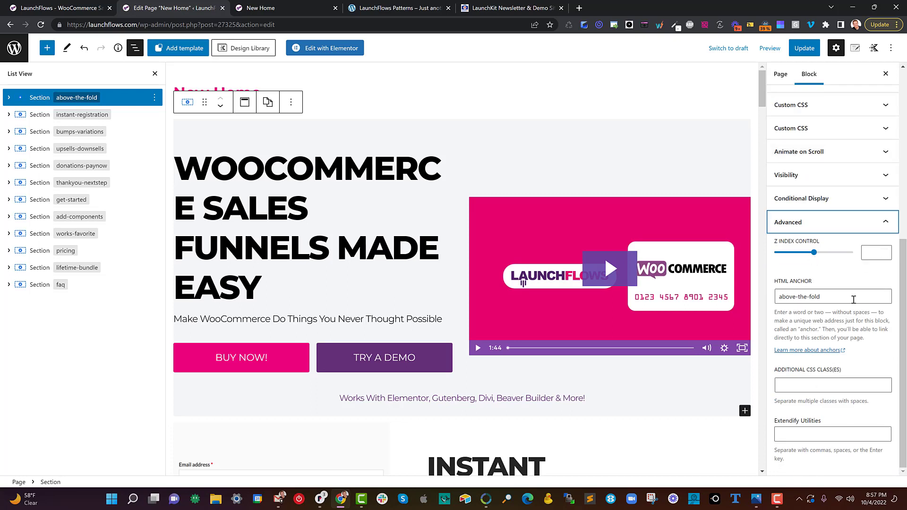
left_click_drag(854, 299, 775, 303)
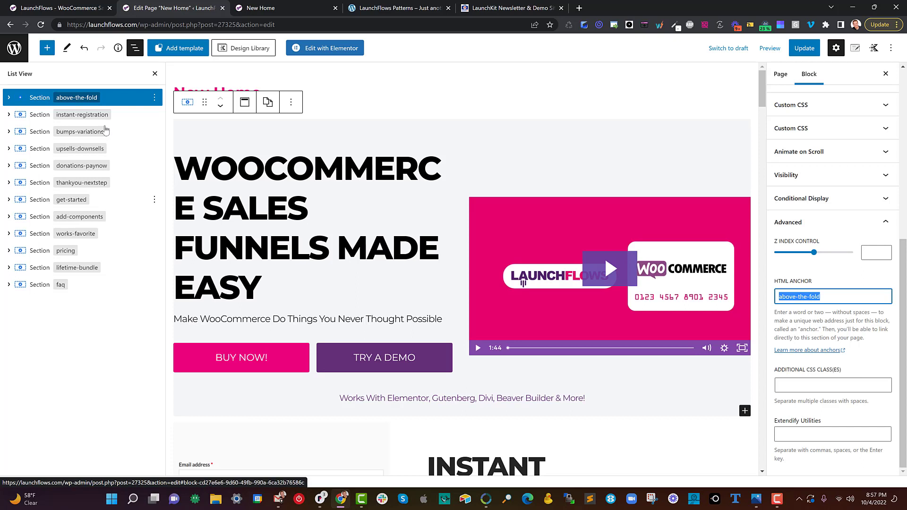
Use the block structure to view the upsells-downsells, thankyou-nextstep and add-components sections, and return to the top of the page.
left_click(38, 150)
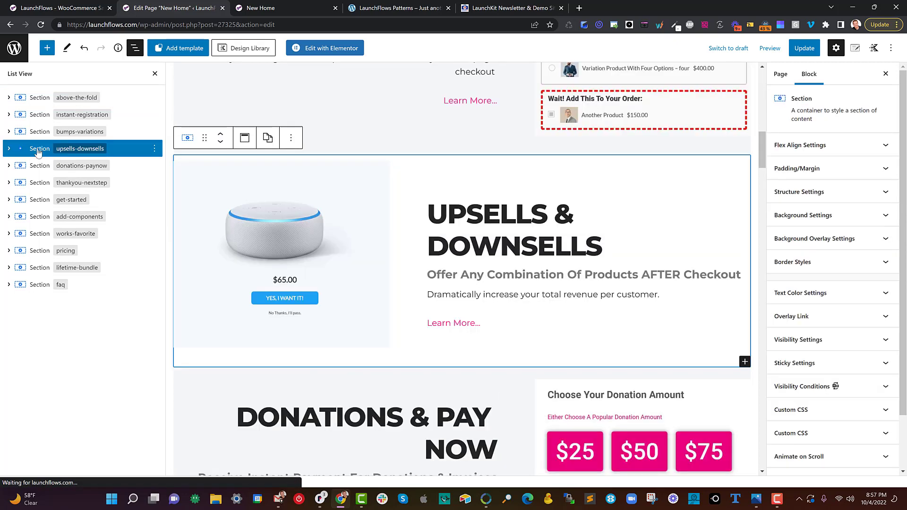
left_click(36, 183)
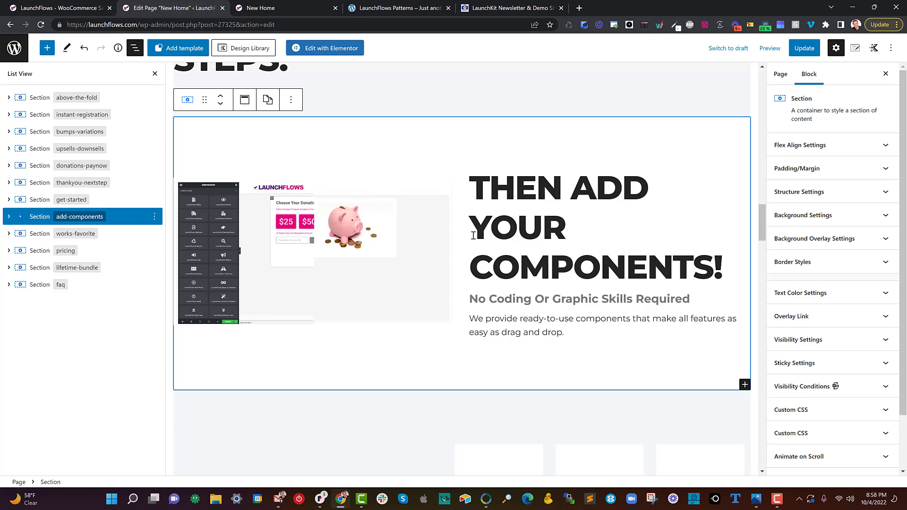
scroll(332, 158, "up", 15)
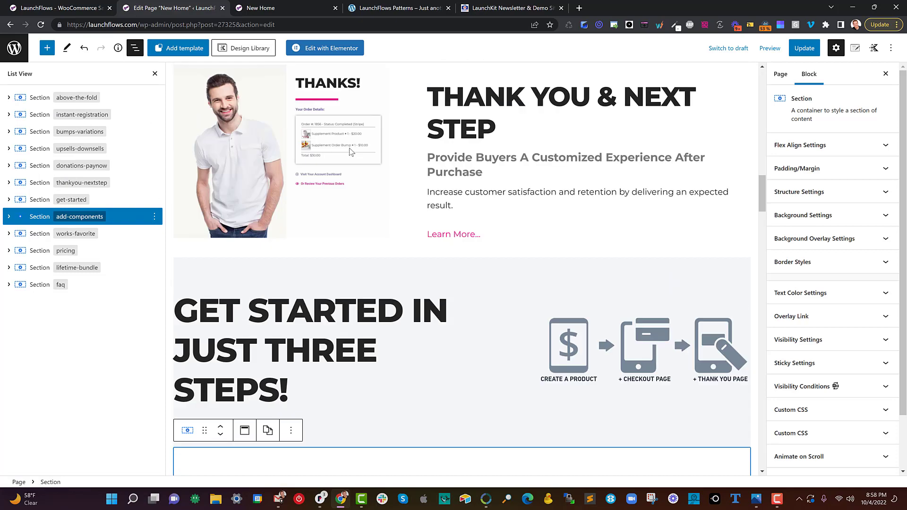
scroll(352, 152, "up", 10)
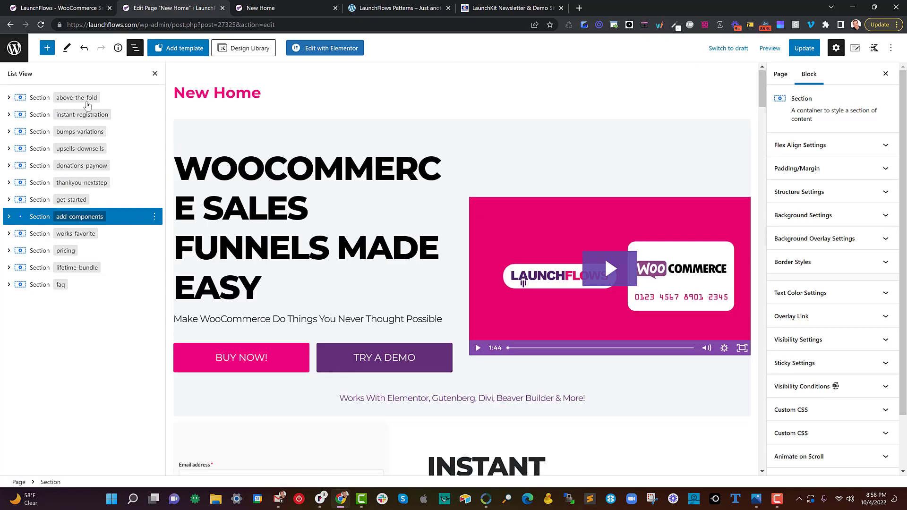
Expand the above-the-fold section, inspect both of its Row Layout blocks, and view the two-column row's Column Gutter options.
left_click(9, 98)
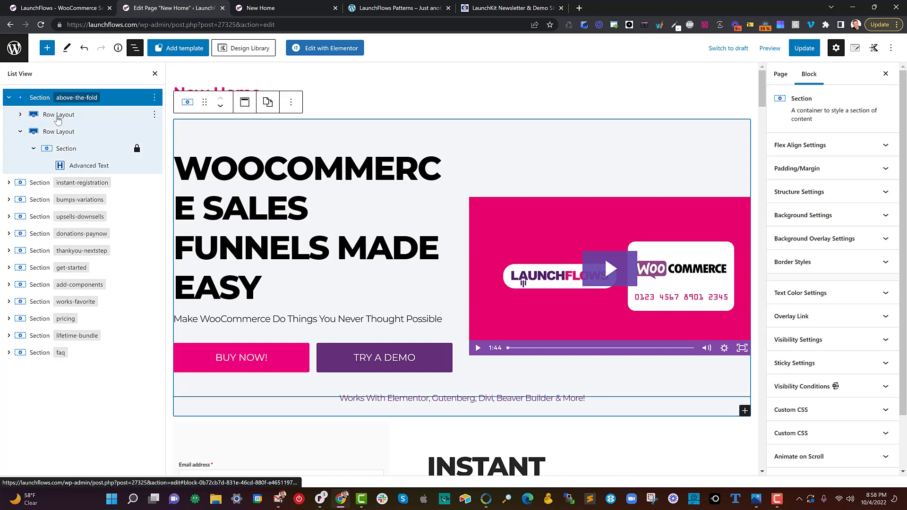
left_click(58, 116)
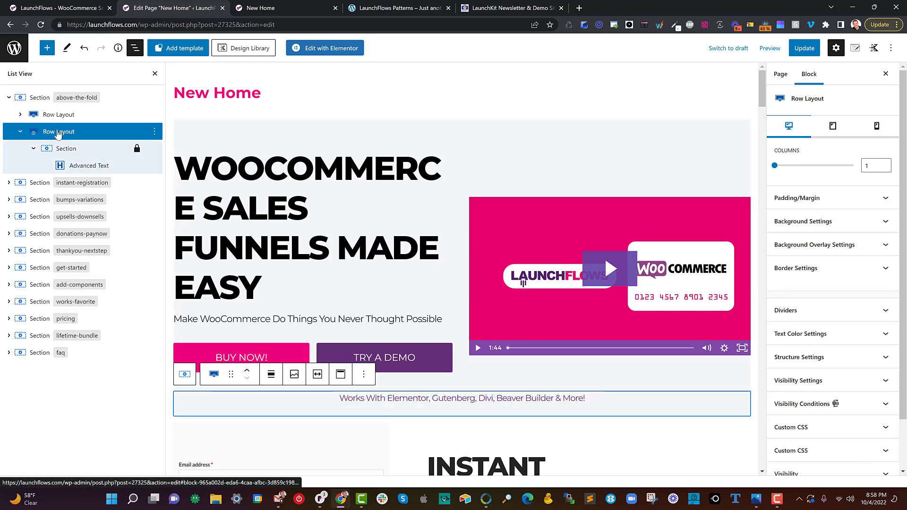
left_click(59, 133)
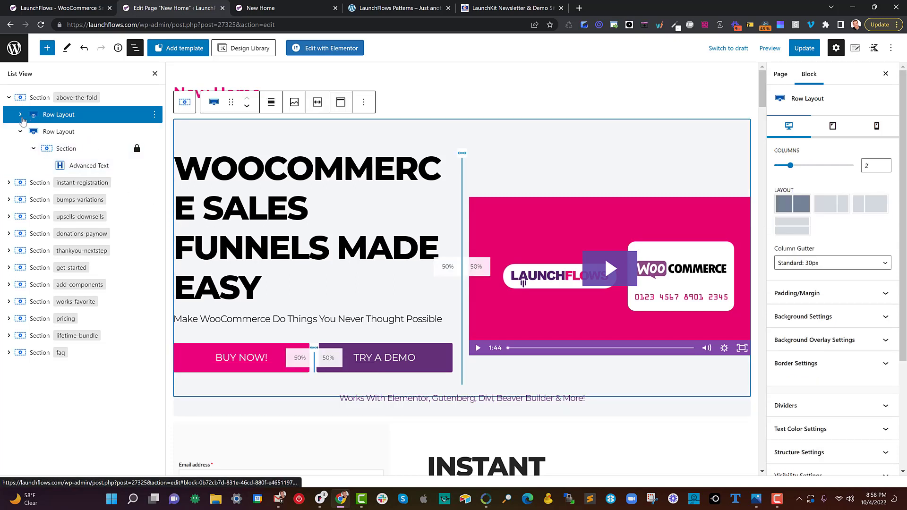
left_click(51, 120)
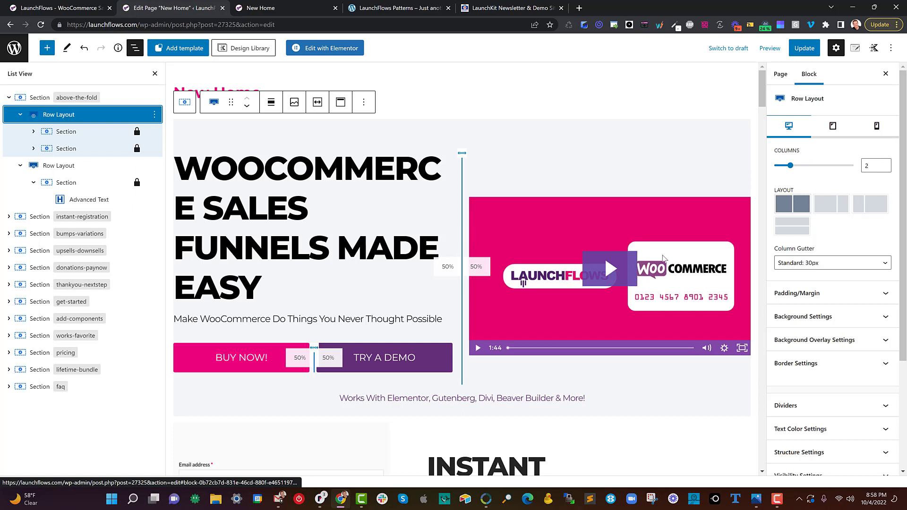
left_click(831, 264)
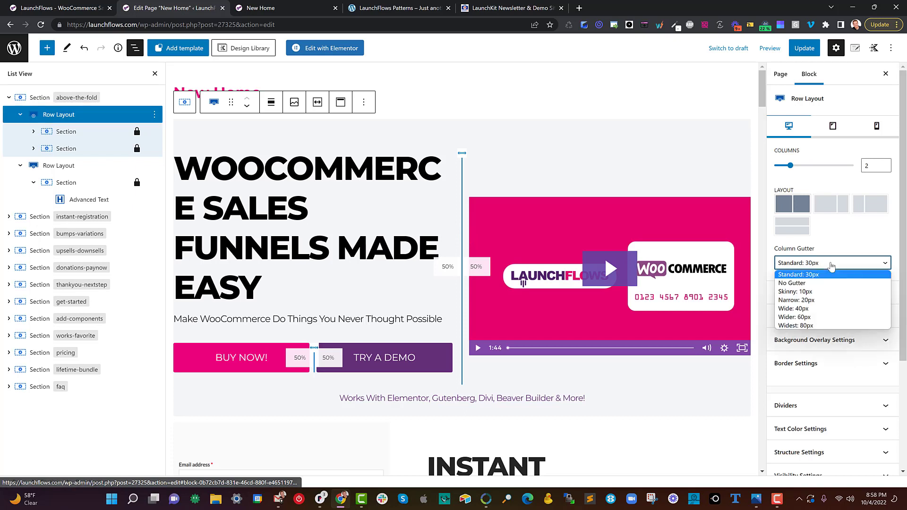
left_click(831, 264)
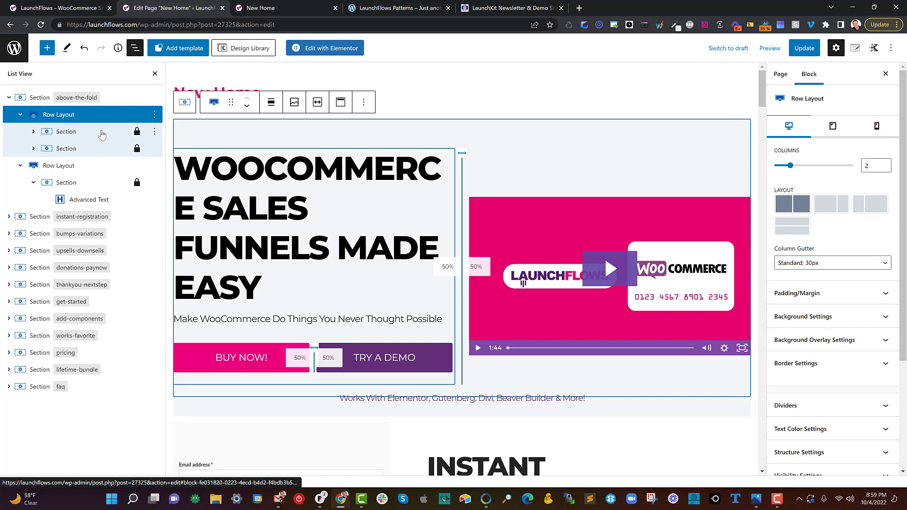
Expand the first column section of the two-column row and inspect its headline and subheading Advanced Text blocks.
left_click(34, 132)
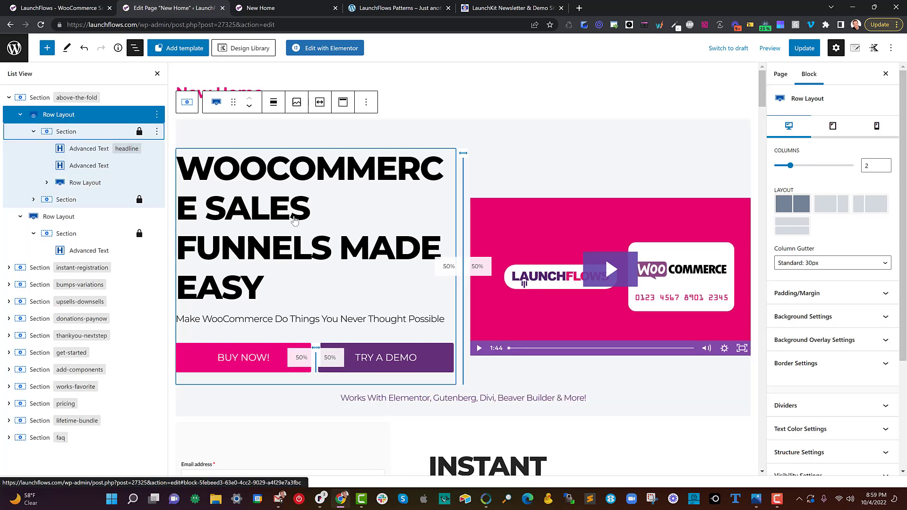
left_click(80, 150)
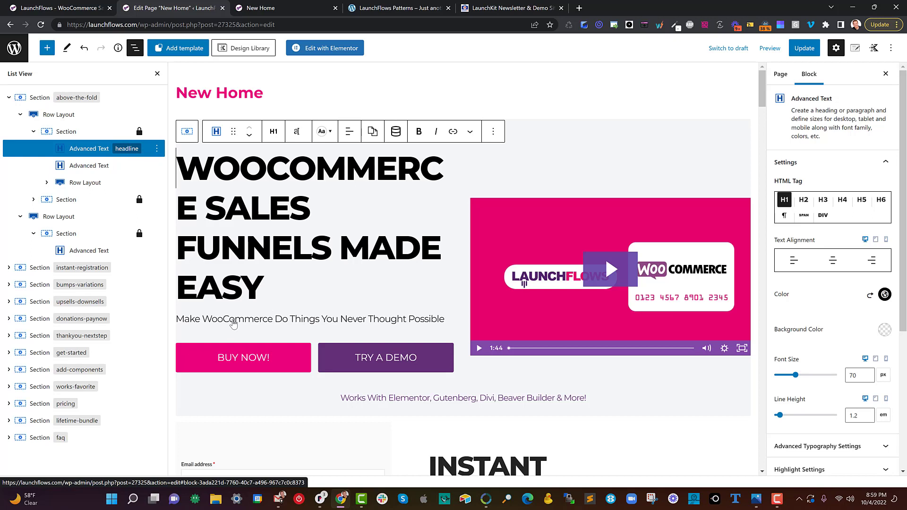
left_click(99, 166)
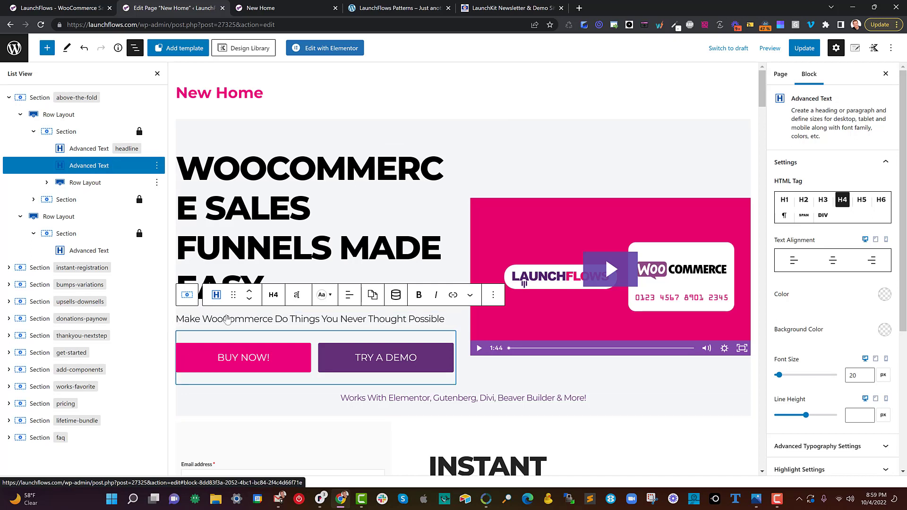
Select the Row Layout holding the Buy Now and Try a Demo buttons and expand it down to the first Advanced Button.
left_click(316, 361)
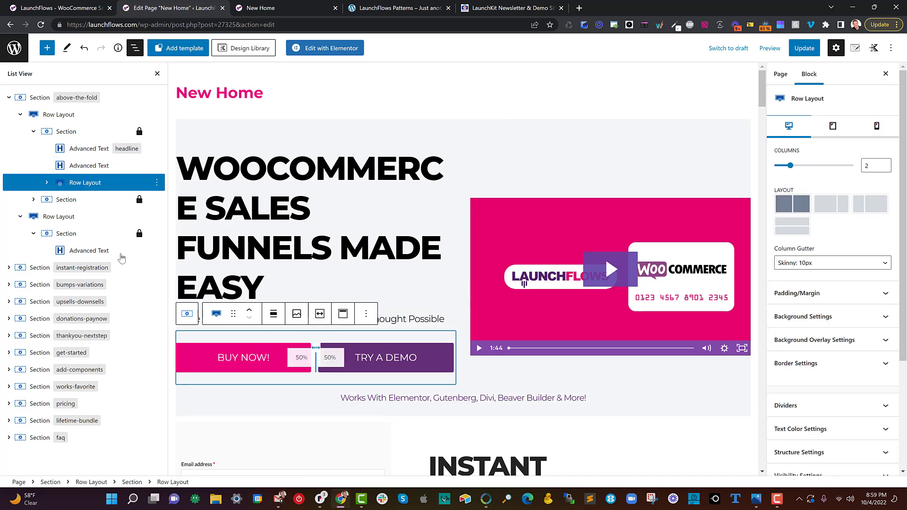
left_click(47, 184)
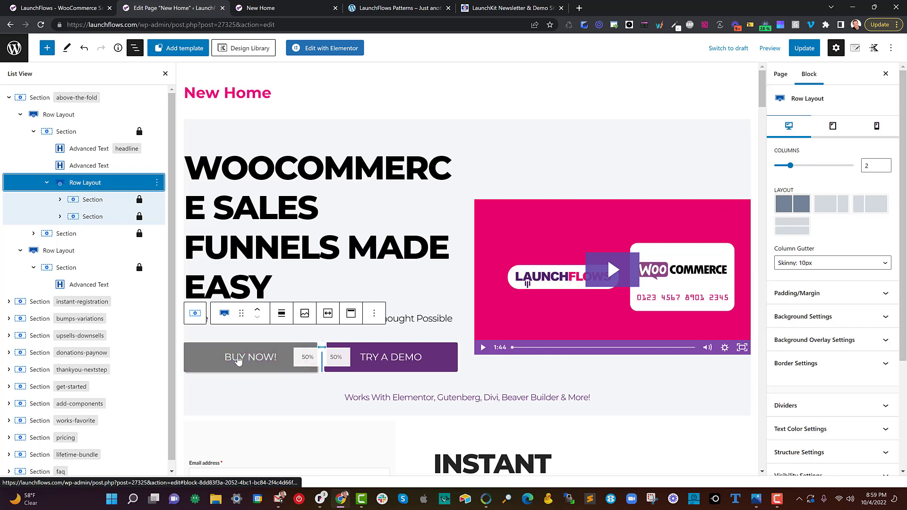
left_click(60, 200)
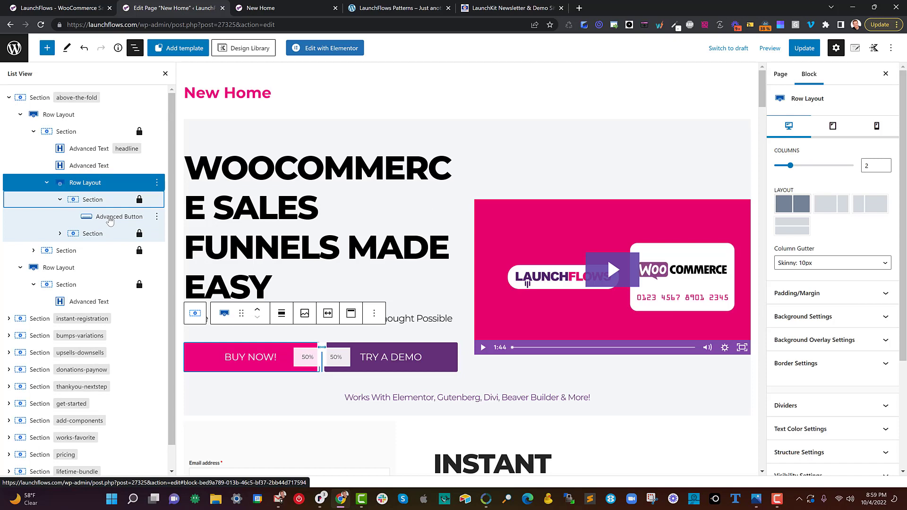
Inspect the Buy Now Advanced Button's Button 1 settings and the Column Gutter options of the row holding both buttons.
left_click(110, 219)
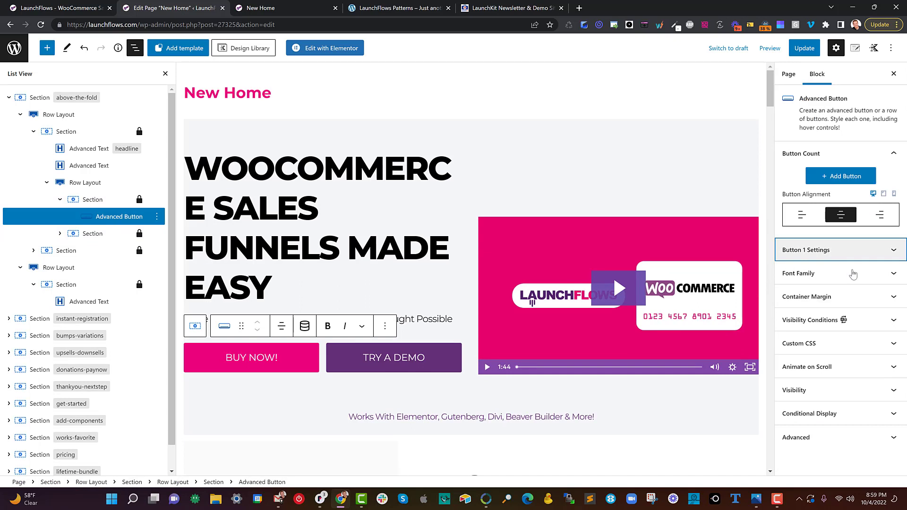
left_click(852, 251)
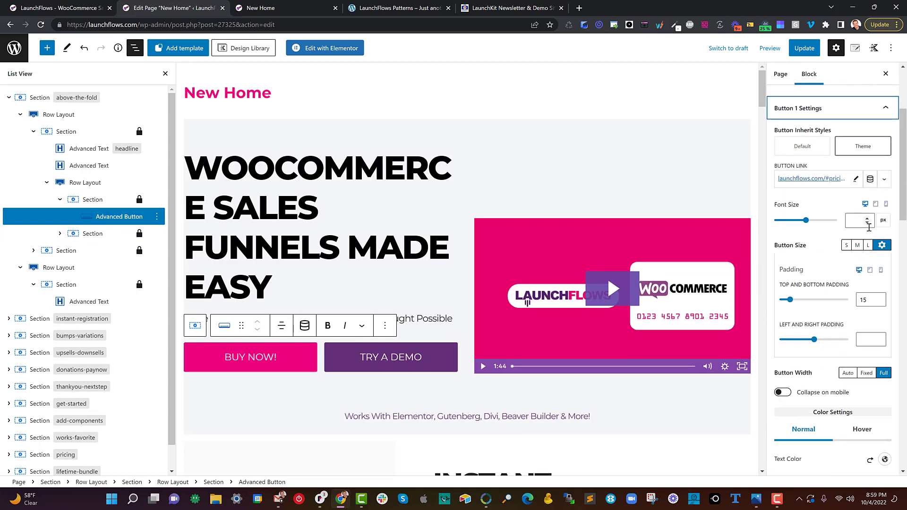
left_click_drag(810, 285, 869, 304)
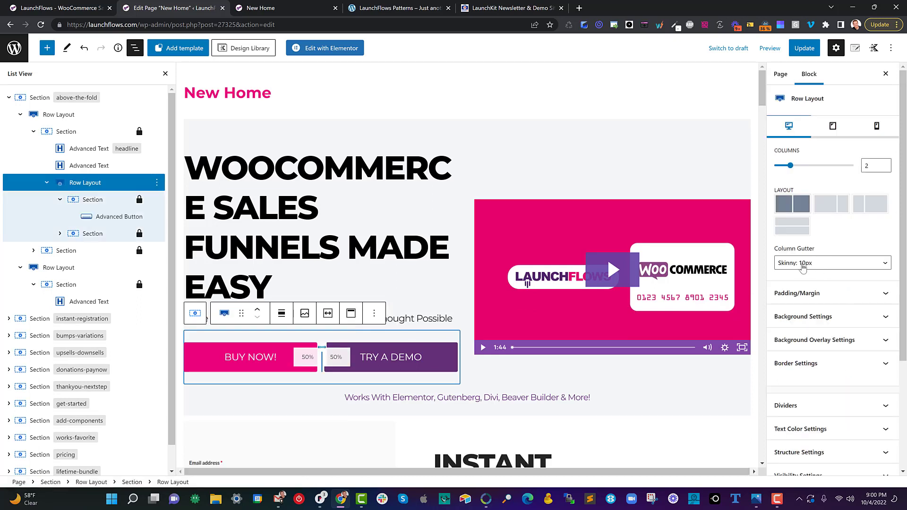
left_click(802, 268)
left_click(802, 268)
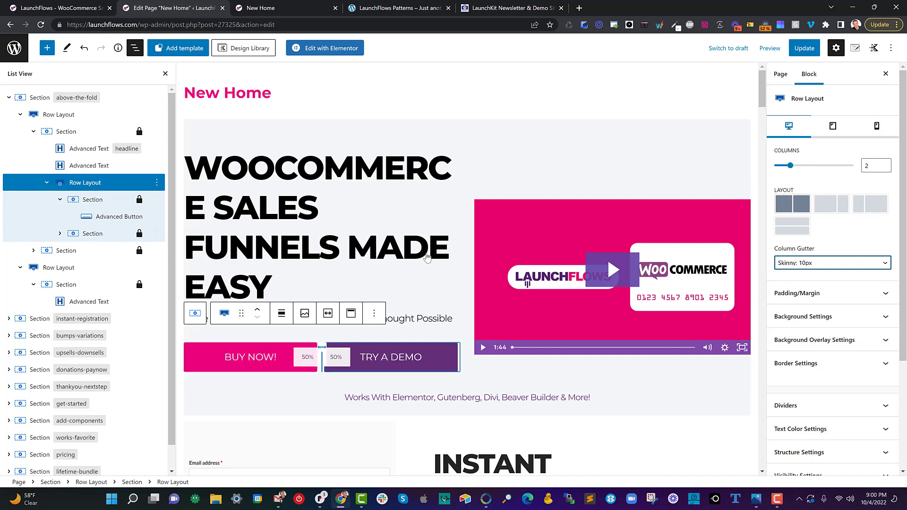
Examine the Buy Now button's inherited style, padding, width, color and border settings.
left_click(102, 219)
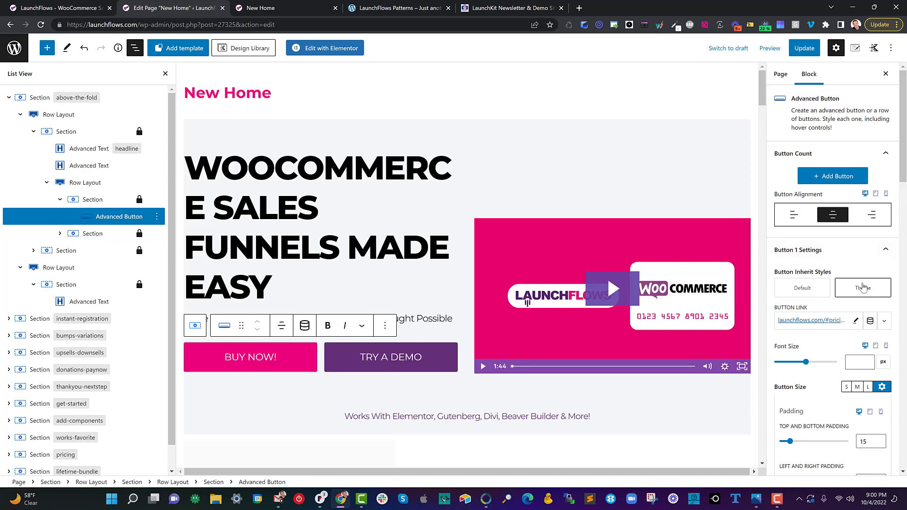
scroll(864, 289, "down", 4)
scroll(863, 290, "down", 3)
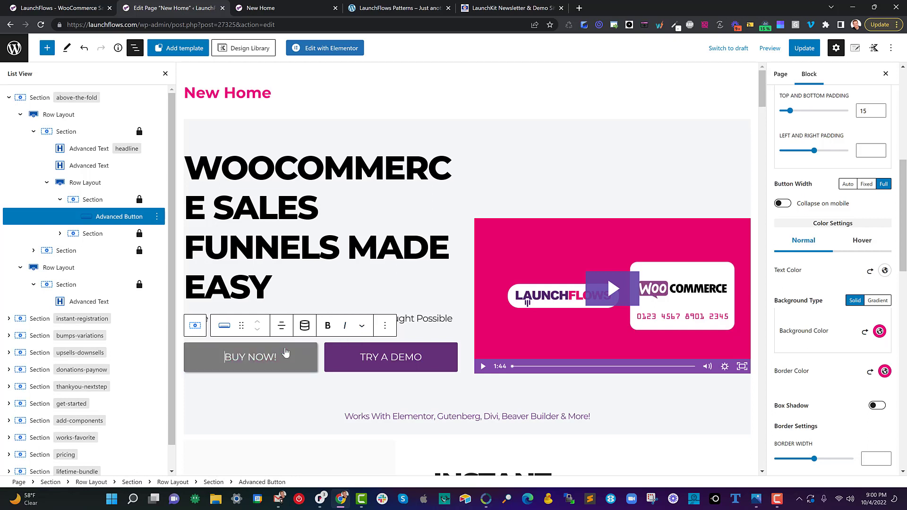
Select the Row Layout holding both buttons, view its block options such as Add to Reusable blocks, and look over the hero and instant-registration sections.
left_click(91, 187)
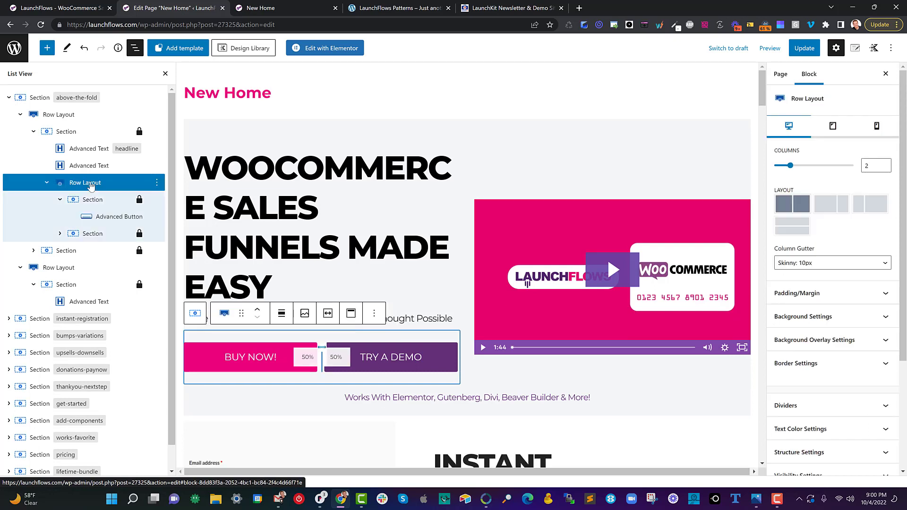
left_click(374, 314)
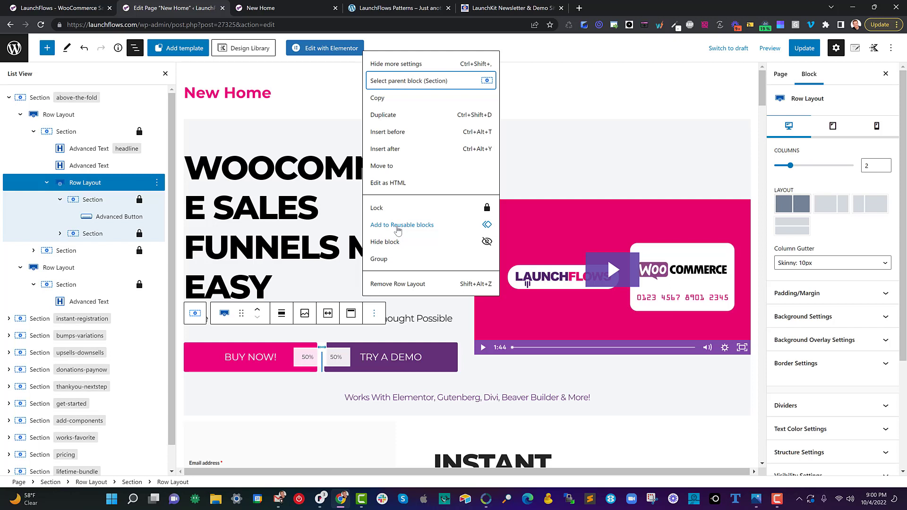
left_click(91, 184)
scroll(366, 287, "down", 4)
scroll(373, 242, "up", 2)
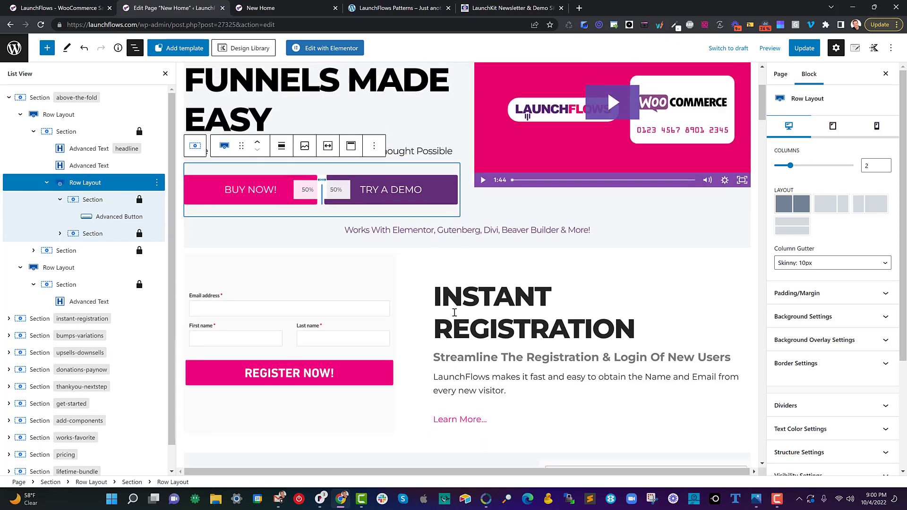
scroll(372, 241, "up", 2)
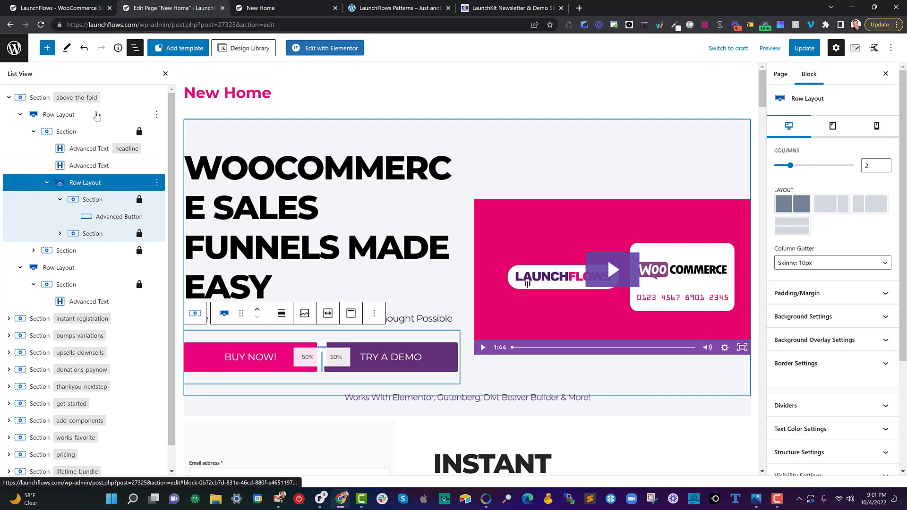
Inspect the above-the-fold section's Padding/Margin settings and check the published New Home page.
left_click(43, 100)
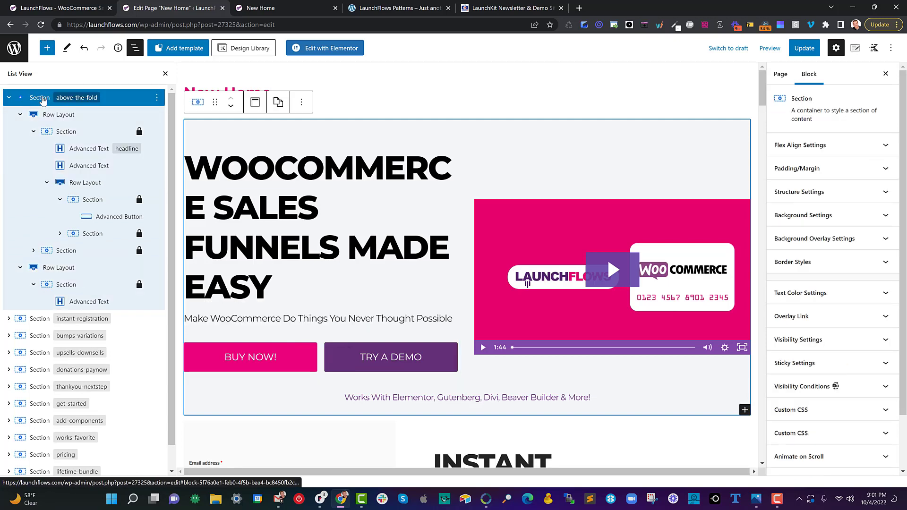
left_click(812, 170)
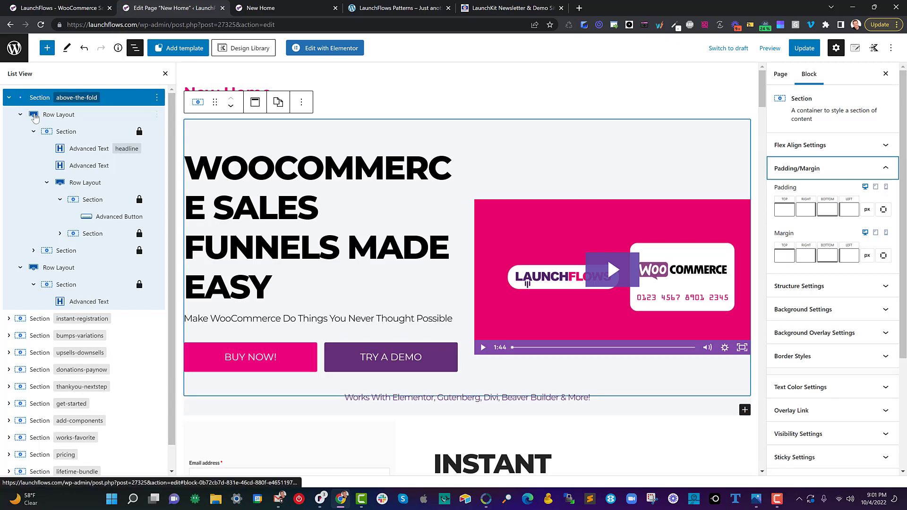
left_click(287, 9)
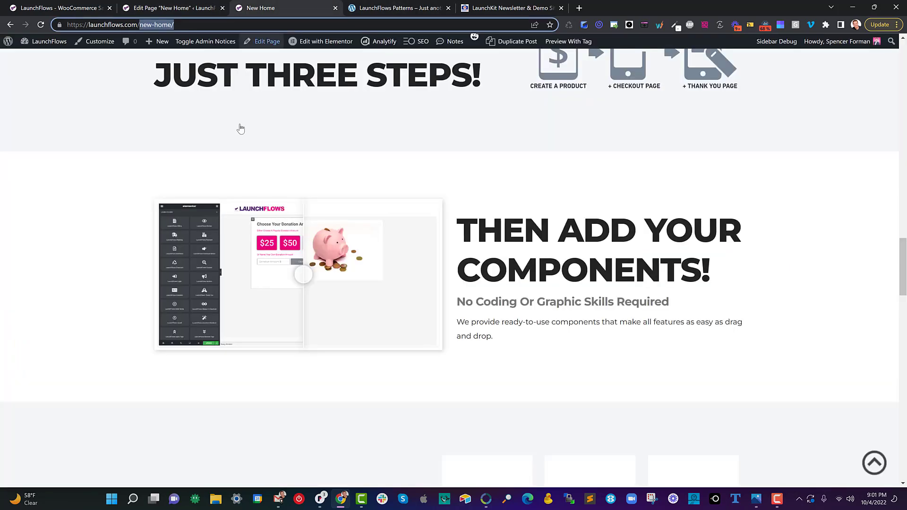
scroll(156, 124, "up", 8)
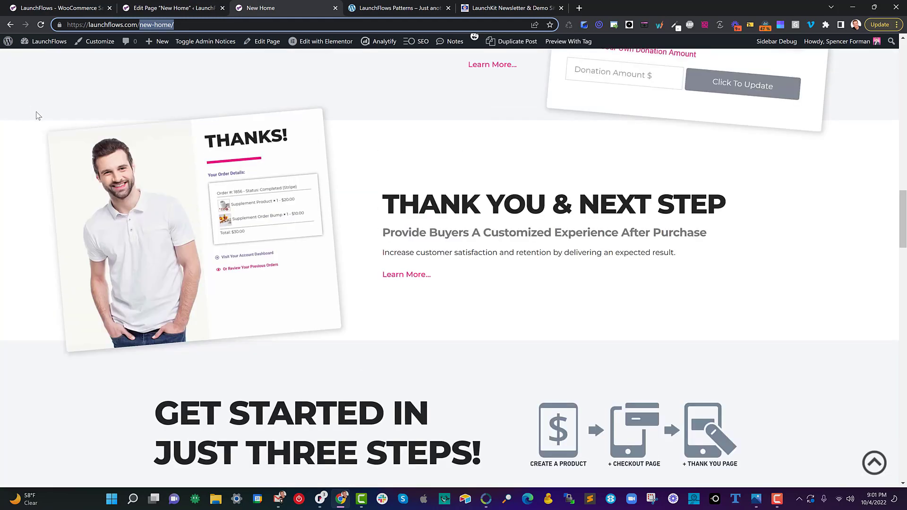
left_click(189, 10)
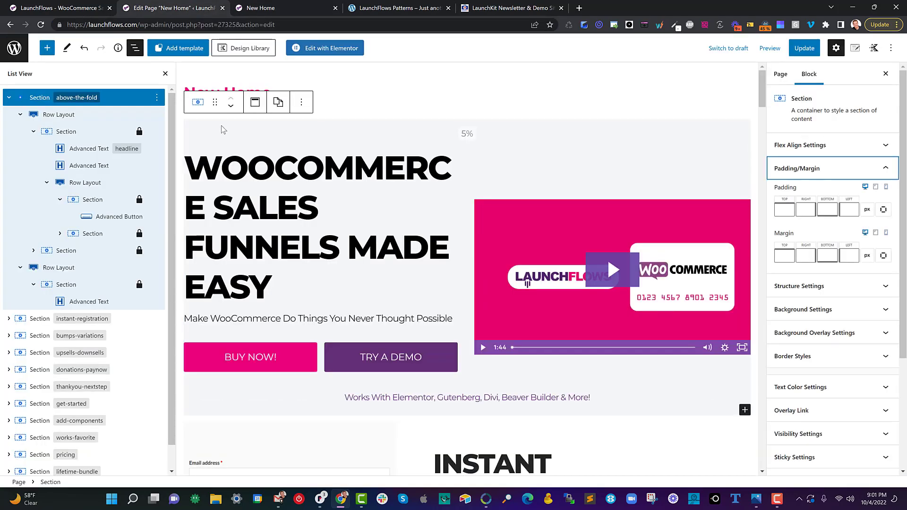
Inspect the Padding/Margin of the above-the-fold two-column Row Layout and examine the spacing around the upsells and donations sections on the published New Home page.
left_click(65, 117)
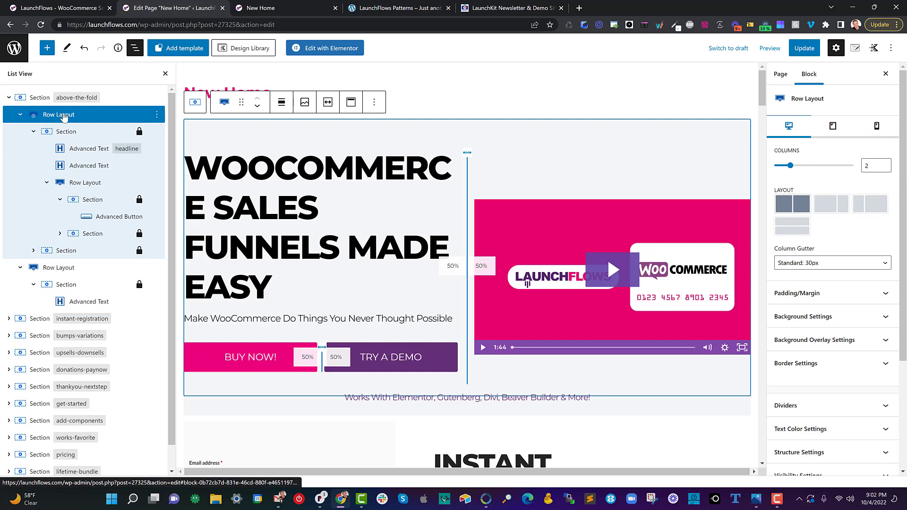
left_click(815, 292)
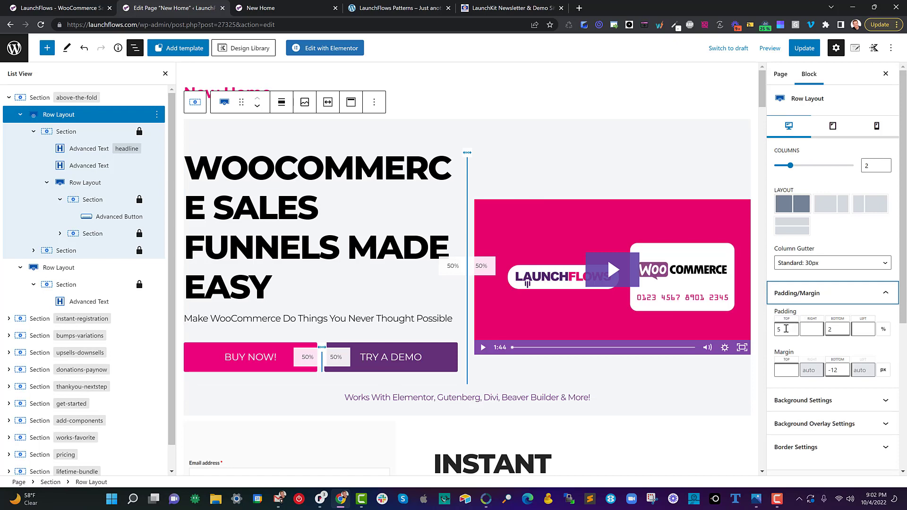
left_click(265, 8)
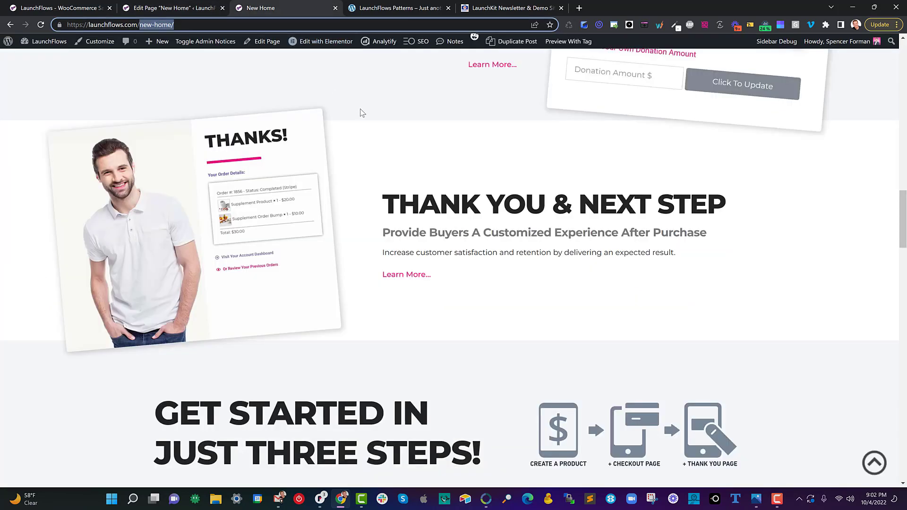
scroll(369, 141, "up", 8)
scroll(397, 160, "down", 3)
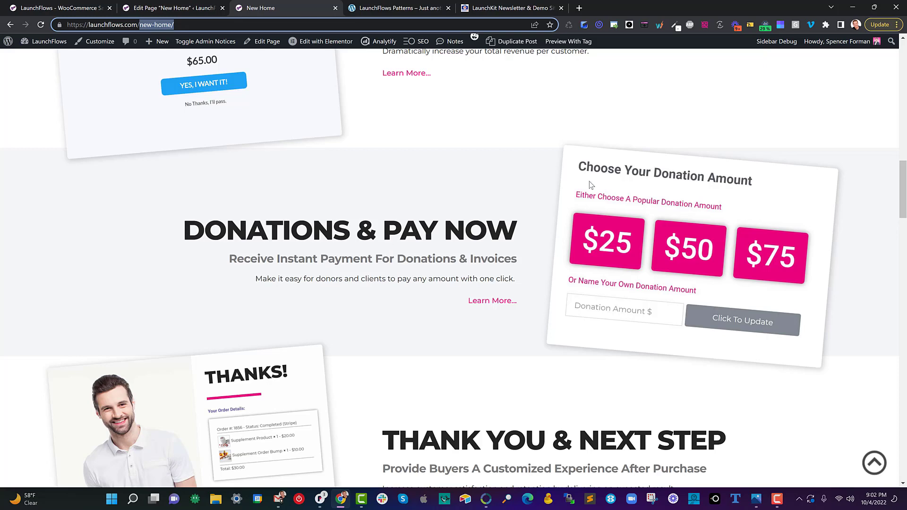
scroll(578, 157, "up", 4)
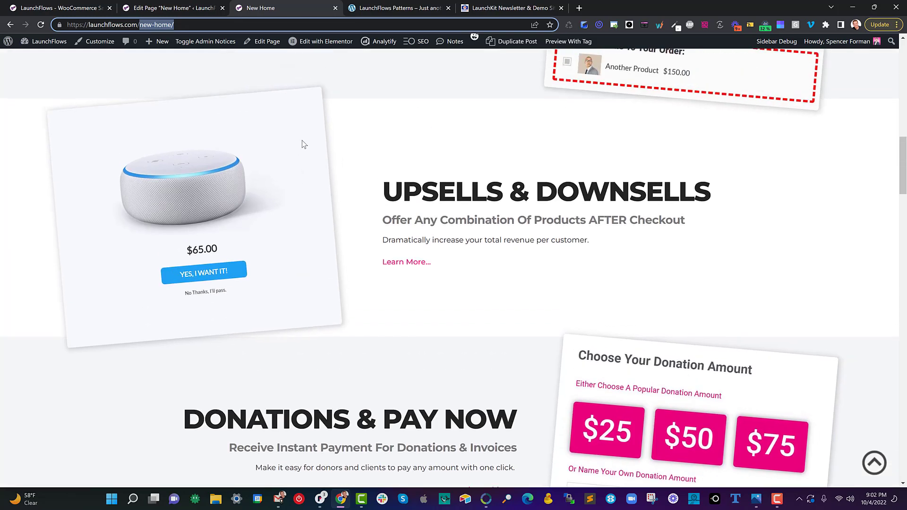
scroll(622, 329, "down", 2)
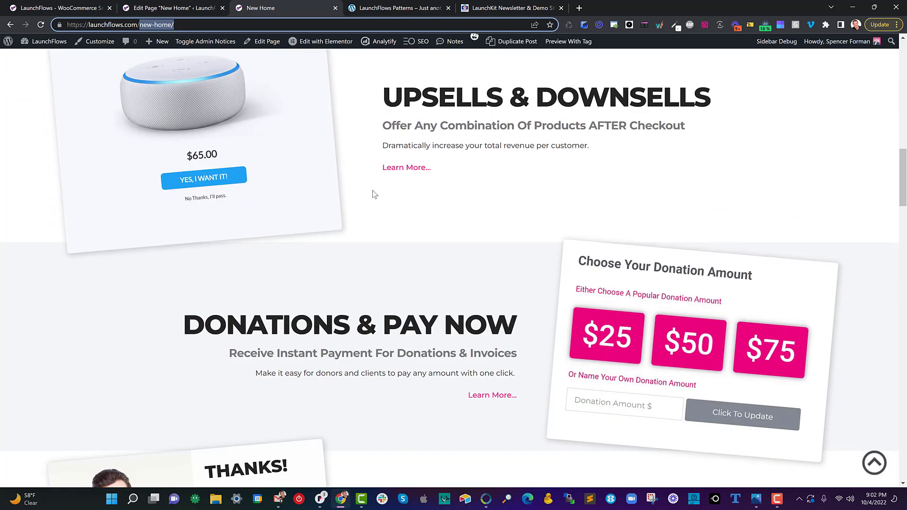
scroll(375, 194, "up", 2)
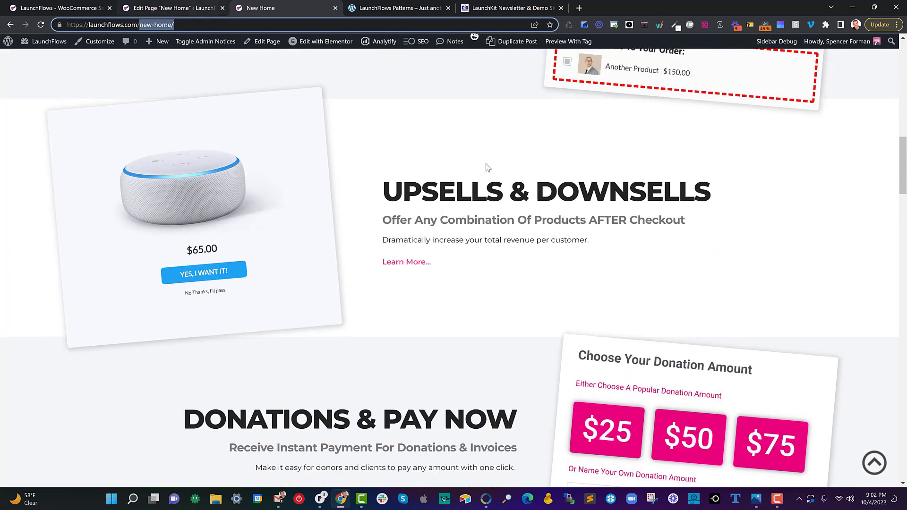
key("ctrl+shift+Tab")
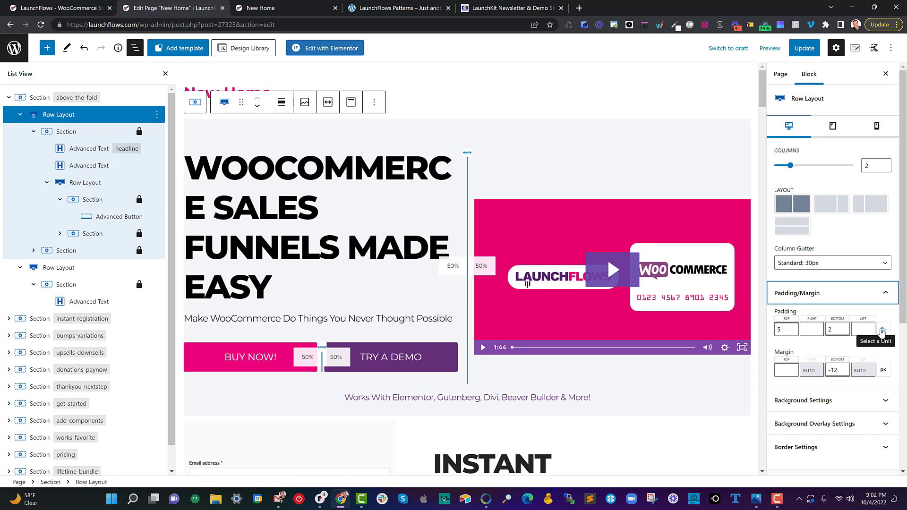
Preview the two-column Row Layout's mobile version, inspect its Mobile Padding/Margin settings, and return to the desktop view.
left_click(877, 128)
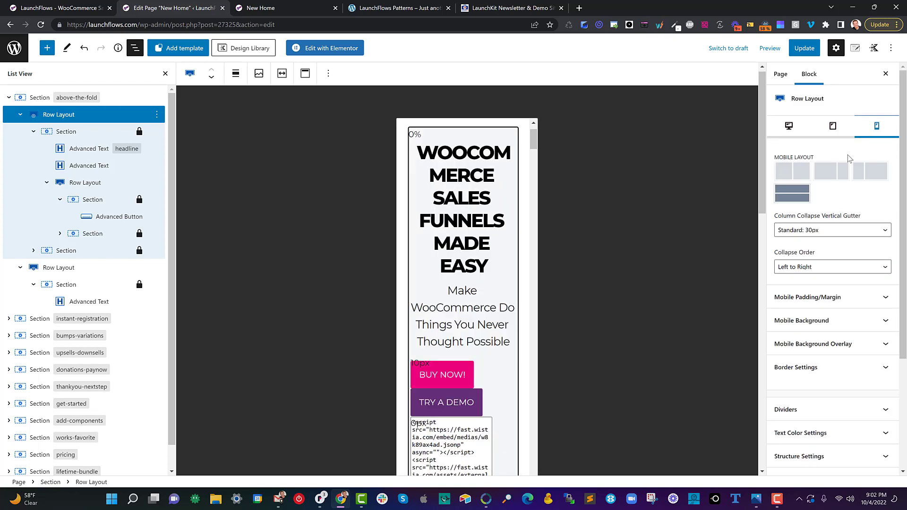
left_click(795, 299)
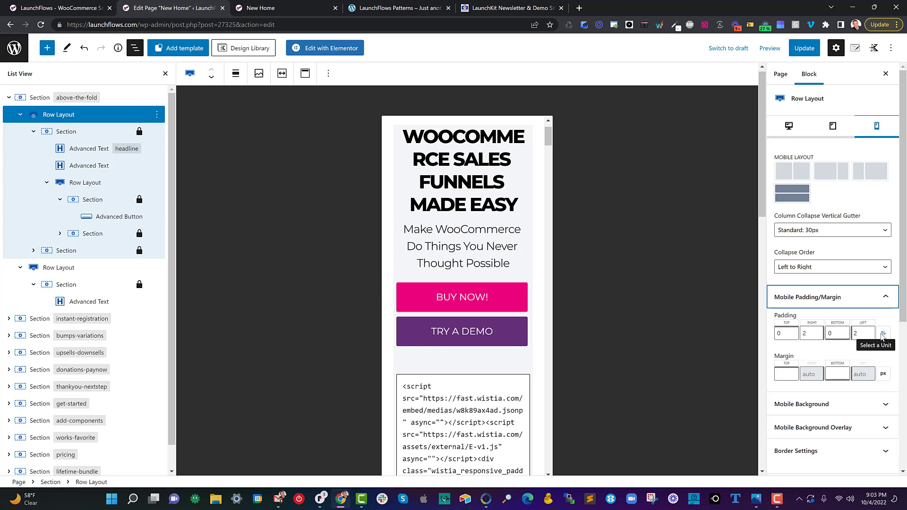
left_click(789, 129)
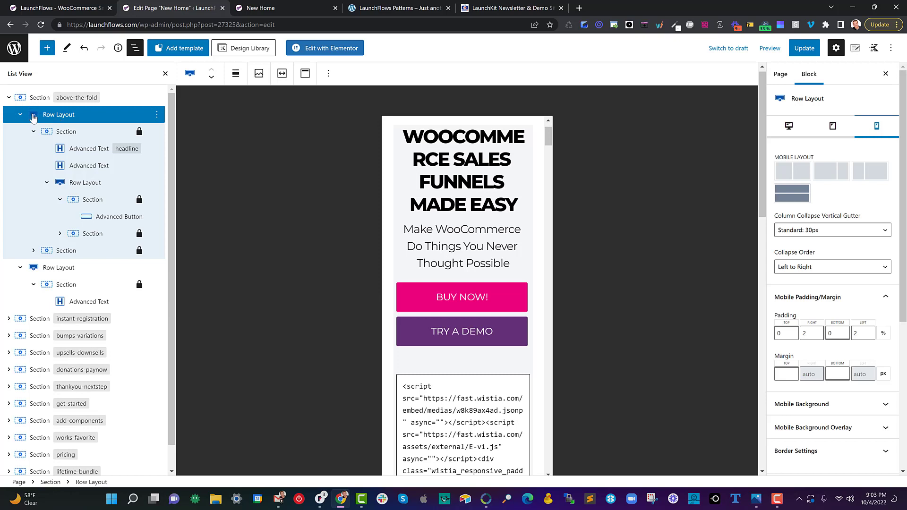
left_click(787, 130)
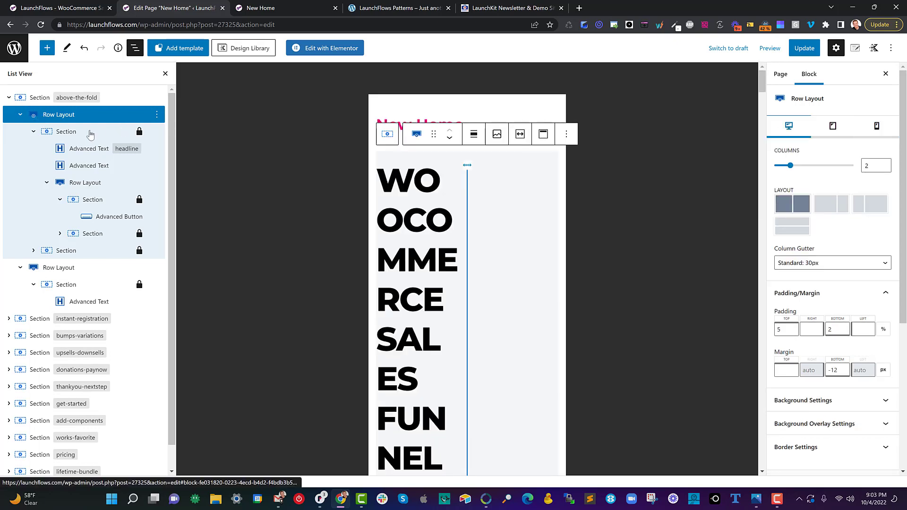
Collapse the above-the-fold section in the block structure and look over the page down to the Donations and Thank You sections.
left_click(9, 97)
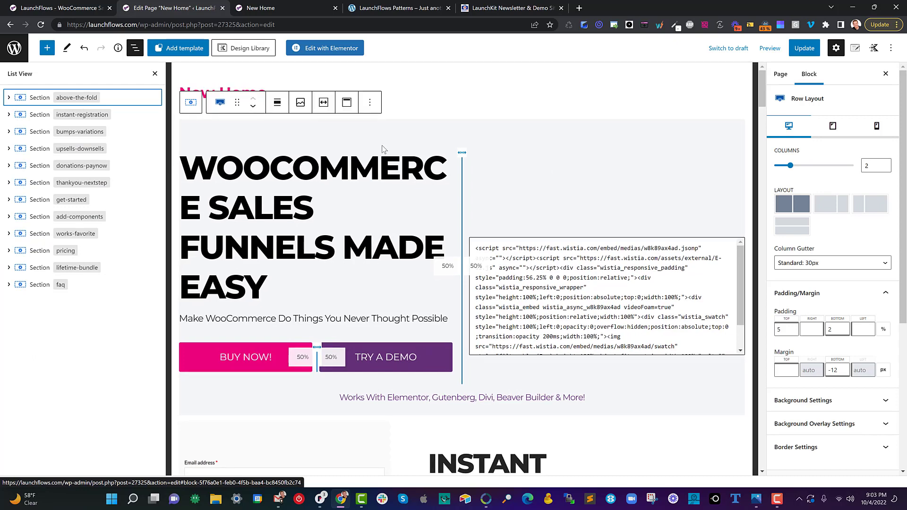
scroll(384, 142, "down", 4)
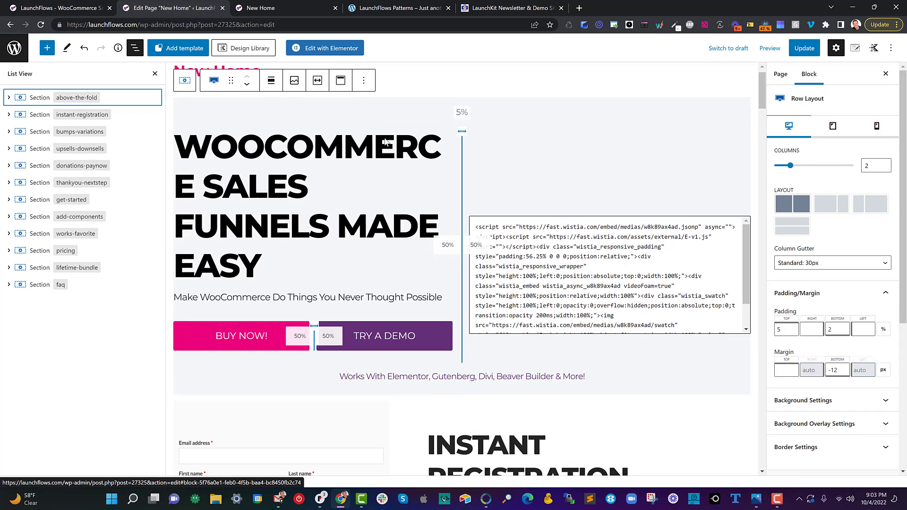
scroll(416, 203, "down", 4)
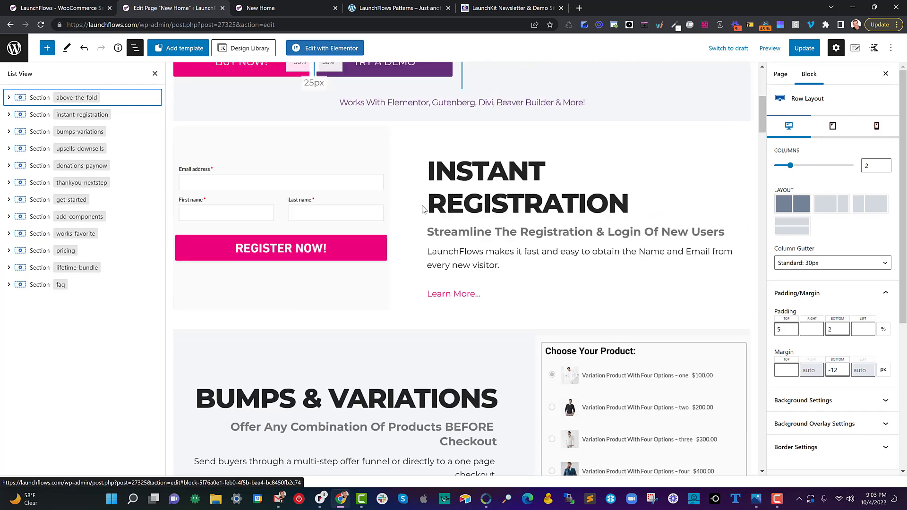
scroll(427, 221, "down", 11)
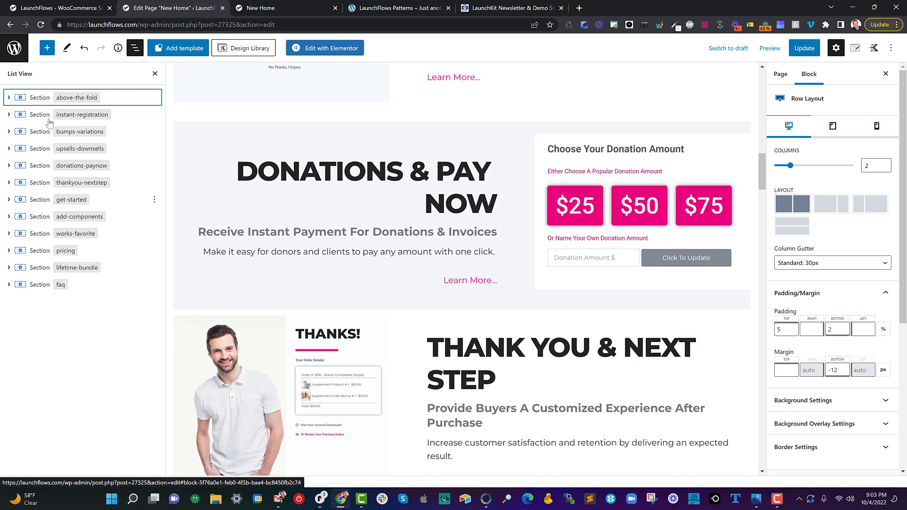
left_click(363, 198)
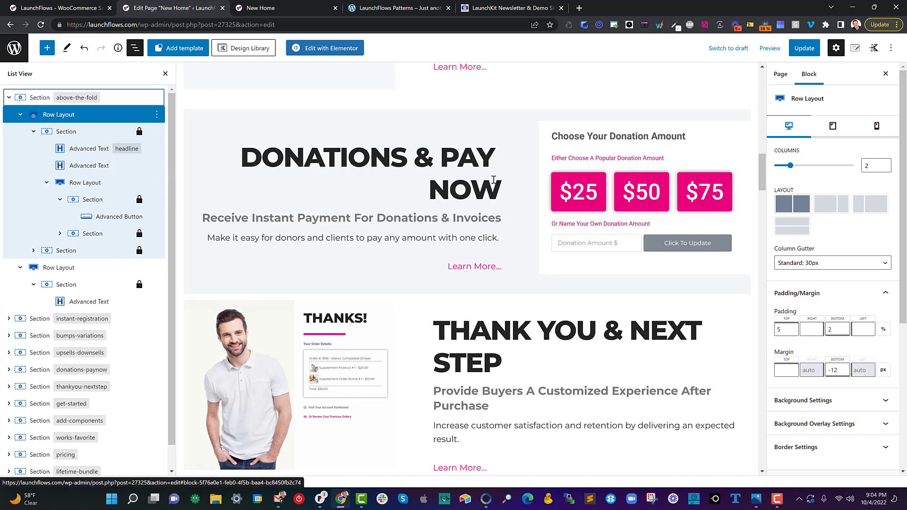
Select the product options Image block in the bumps-variations section to view its style and image settings.
scroll(493, 180, "up", 10)
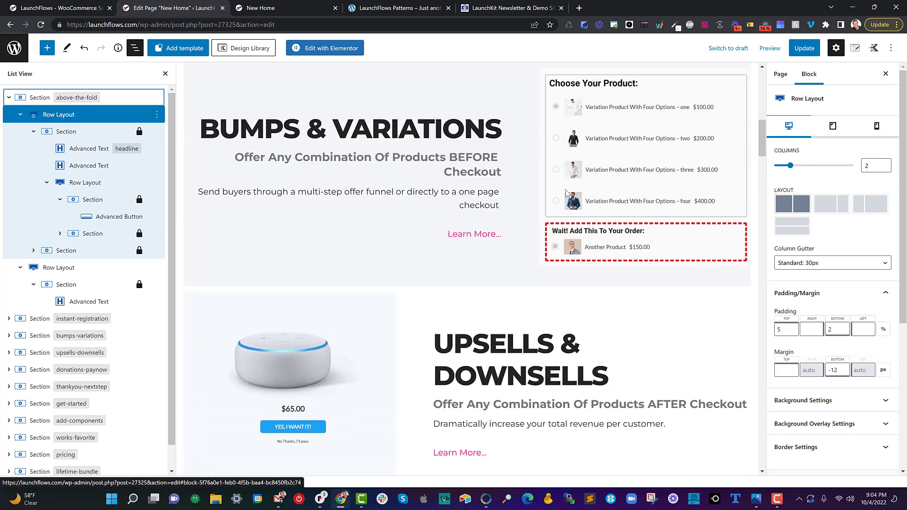
scroll(567, 194, "up", 5)
scroll(568, 222, "up", 3)
scroll(577, 326, "down", 4)
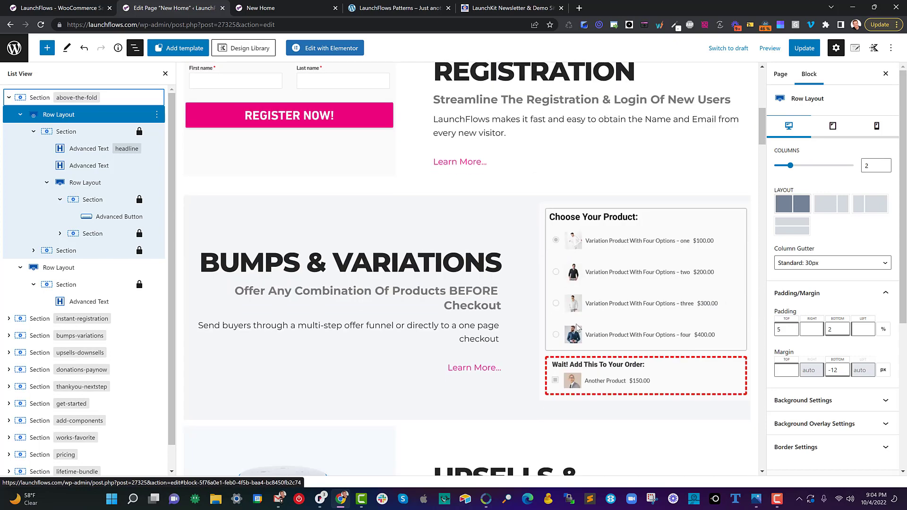
left_click(599, 225)
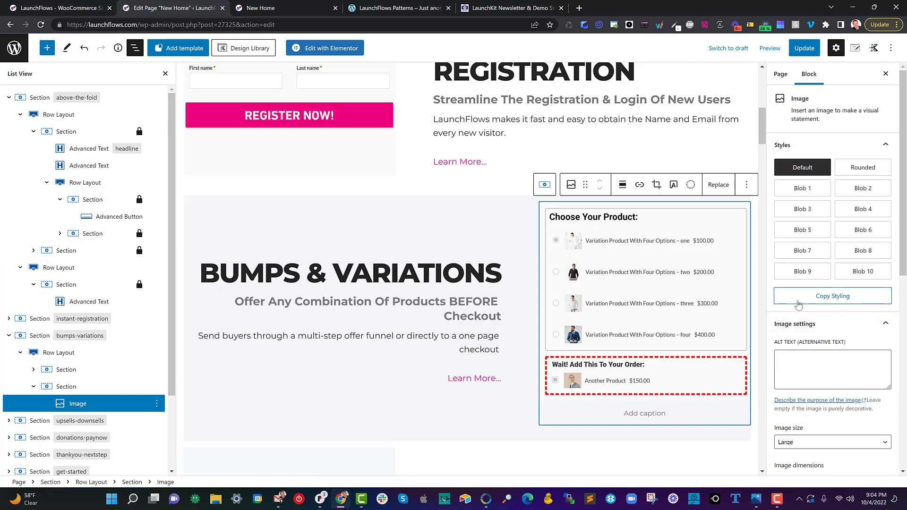
Examine the product options Image block's settings, including its dimensions, spacing, border and Animation options.
scroll(819, 314, "down", 2)
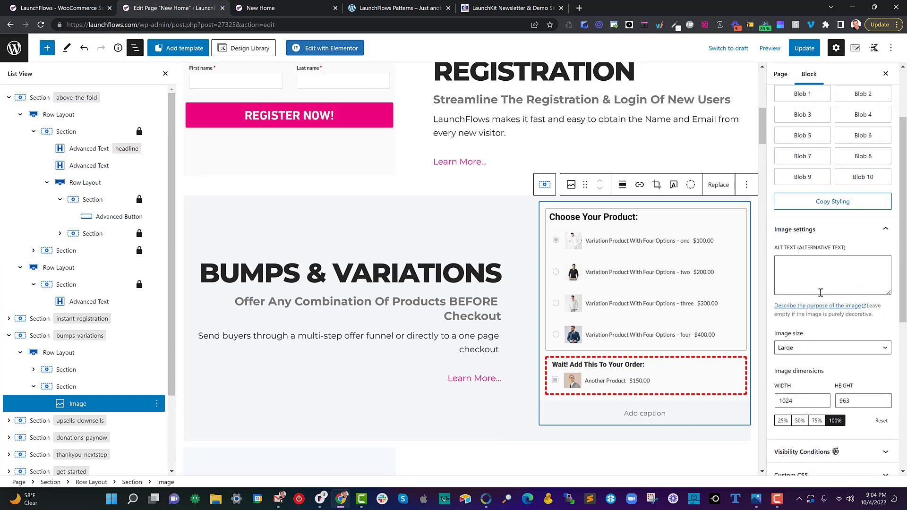
scroll(820, 292, "down", 4)
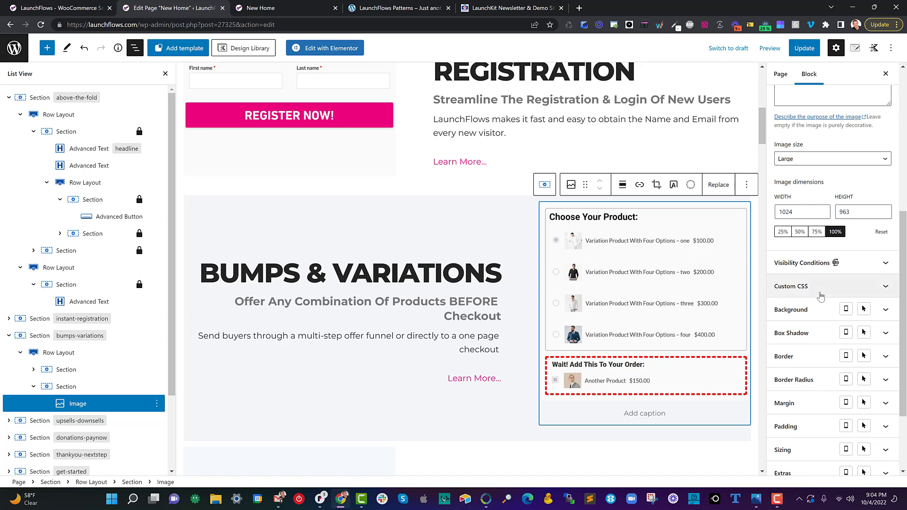
scroll(819, 296, "down", 2)
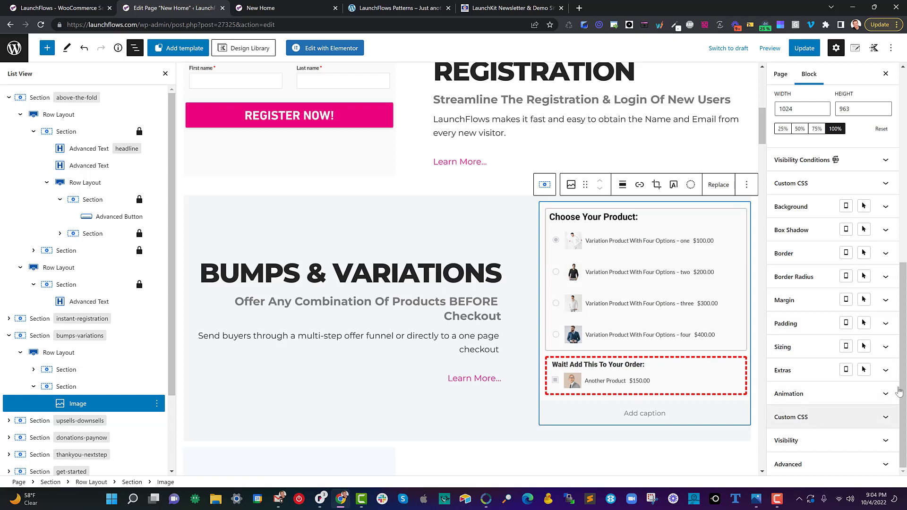
left_click(886, 396)
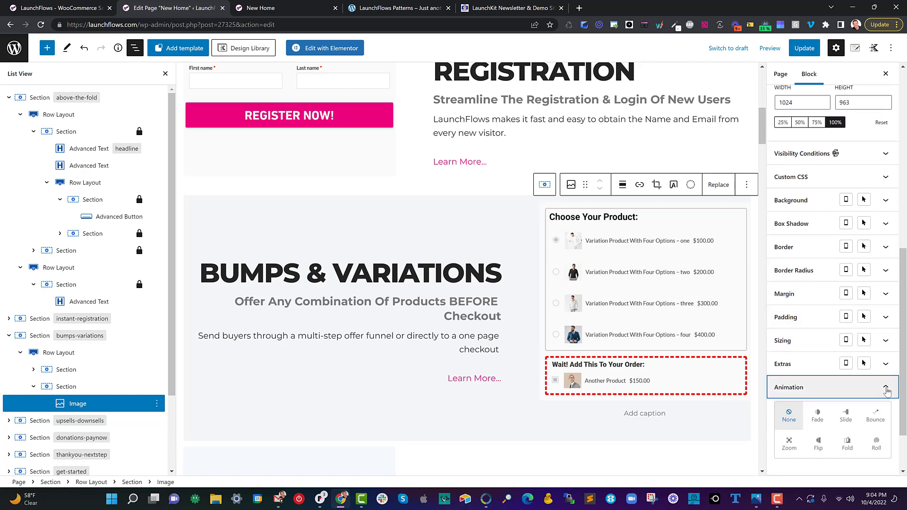
left_click(886, 390)
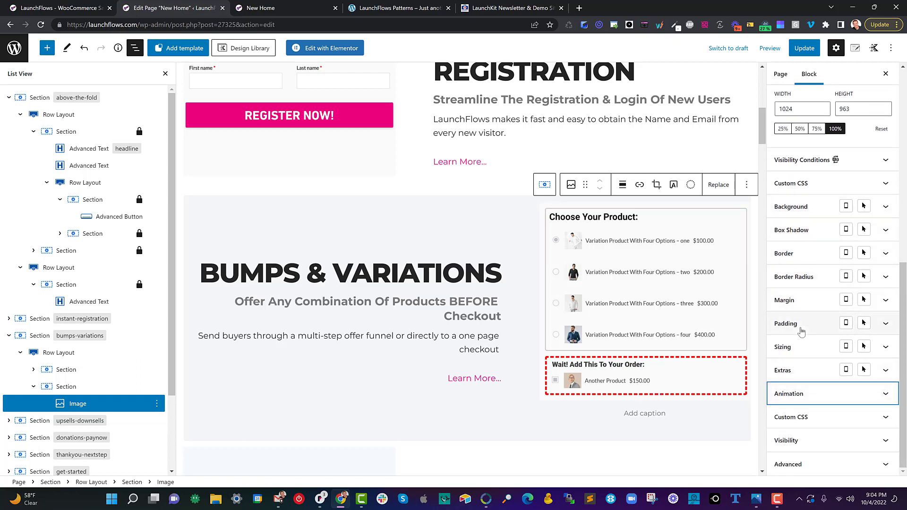
scroll(806, 280, "up", 2)
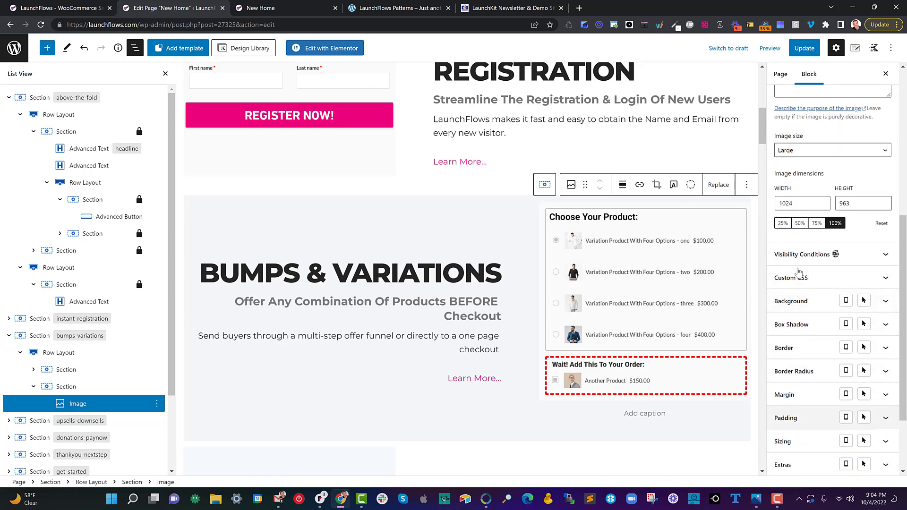
scroll(799, 290, "up", 2)
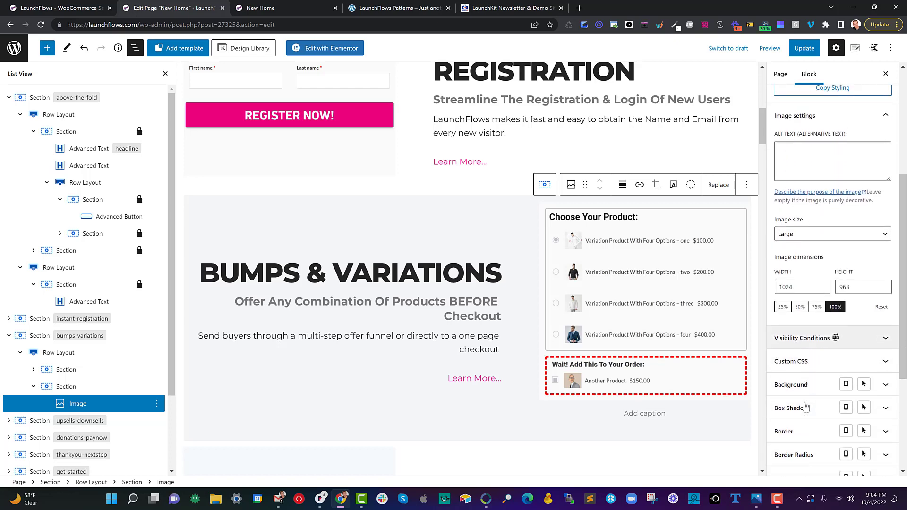
scroll(812, 392, "down", 1)
scroll(820, 425, "up", 3)
scroll(821, 425, "down", 4)
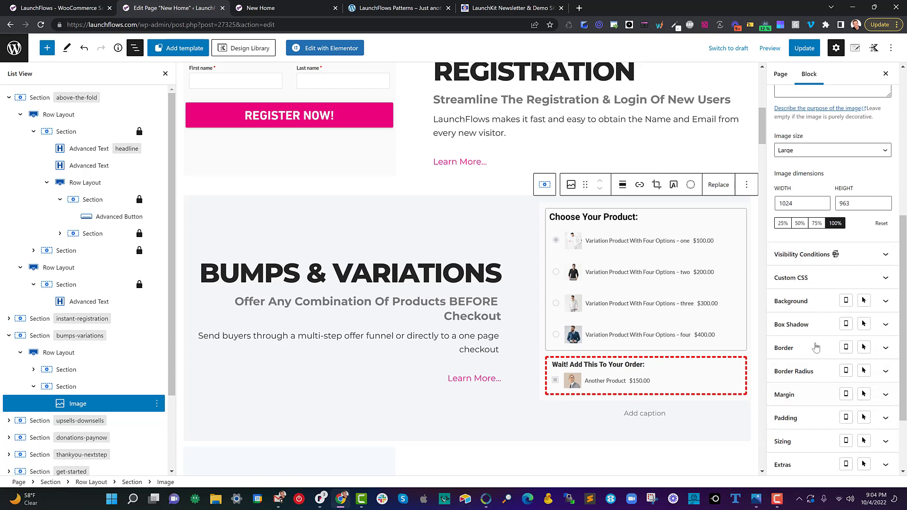
scroll(820, 399, "up", 5)
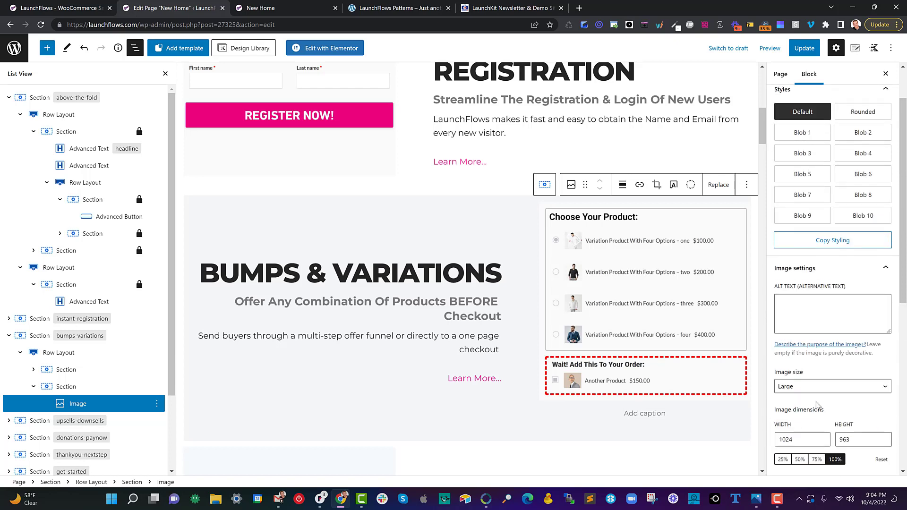
scroll(822, 348, "up", 2)
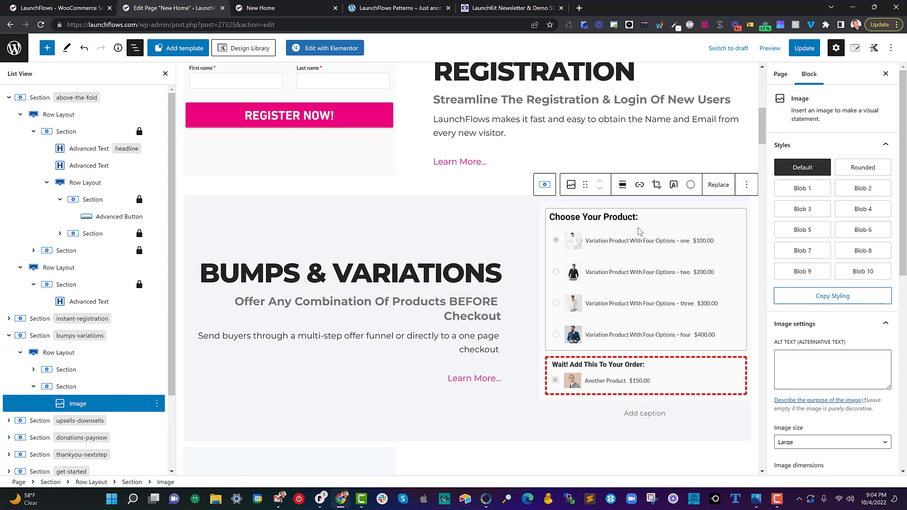
Select the Section containing the product options image and review its settings, expanding Structure Settings.
left_click(75, 388)
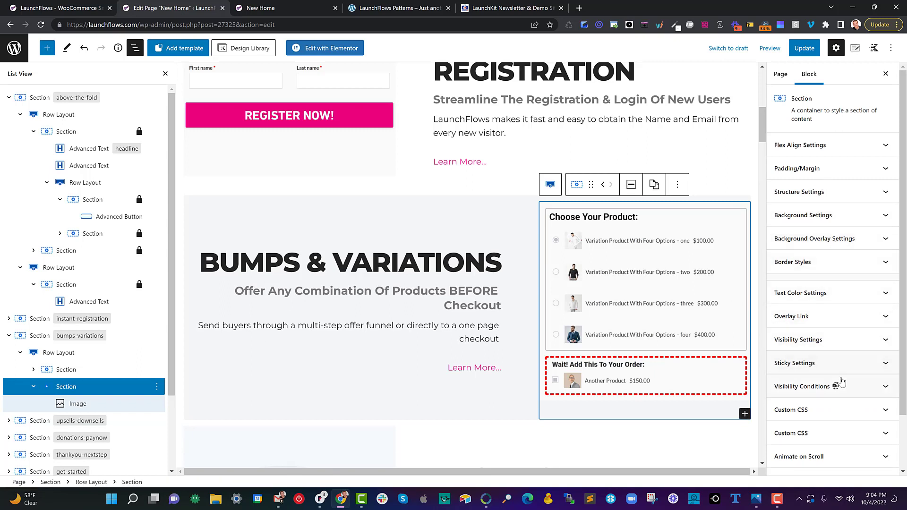
scroll(843, 369, "down", 2)
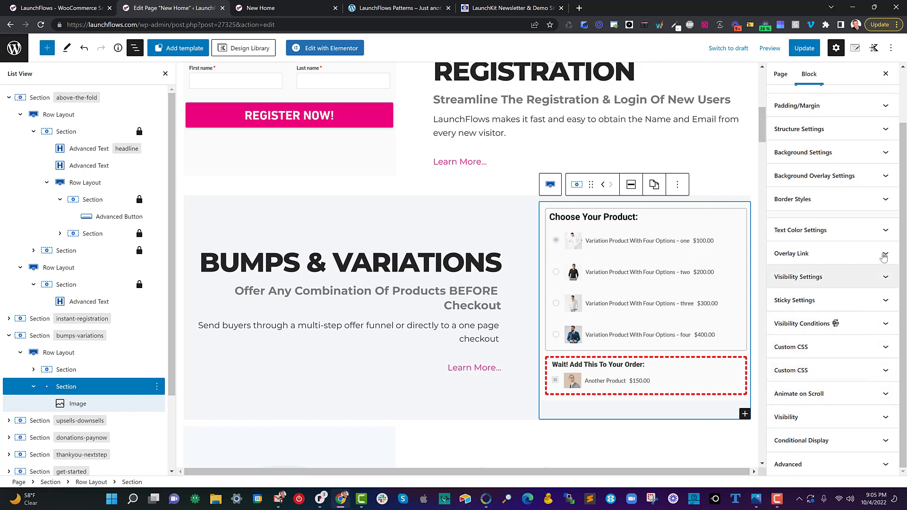
scroll(883, 255, "up", 1)
scroll(884, 255, "up", 1)
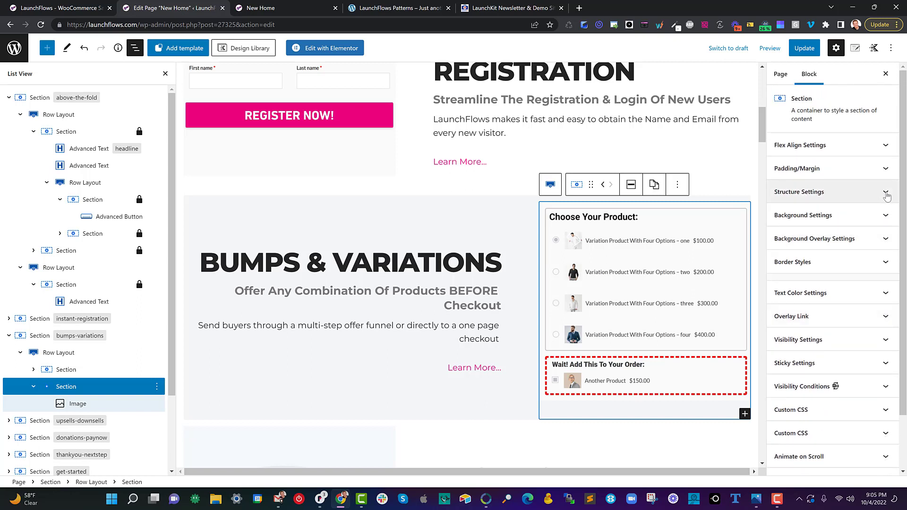
left_click(887, 194)
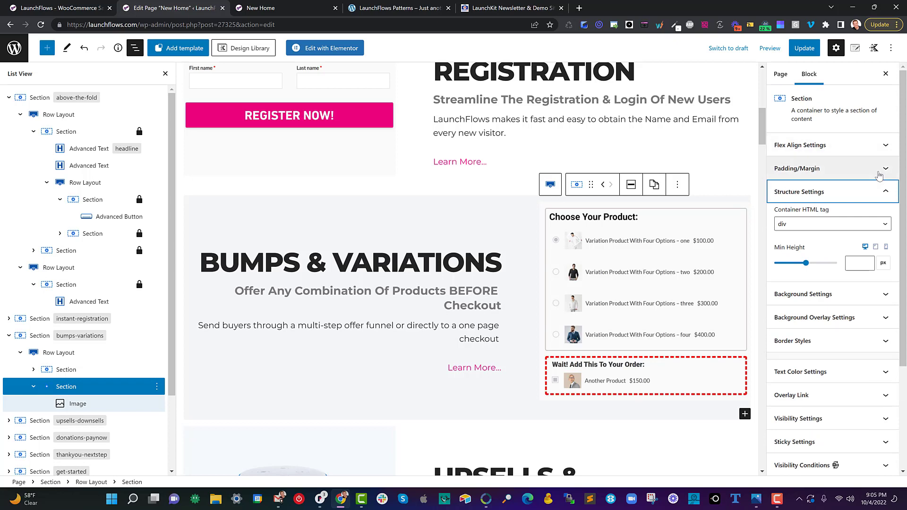
Inspect the Upsells & Downsells product image on the published New Home page and enlarge the developer tools area.
left_click(310, 5)
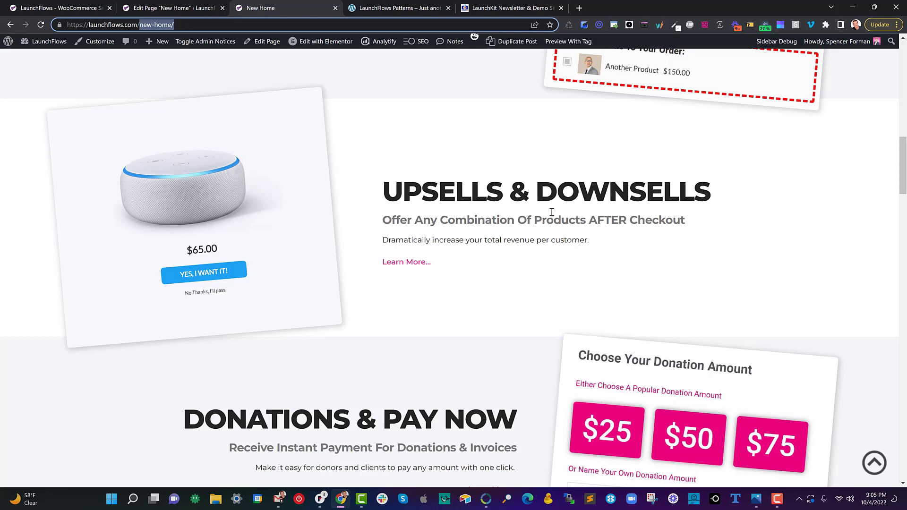
scroll(412, 230, "up", 1)
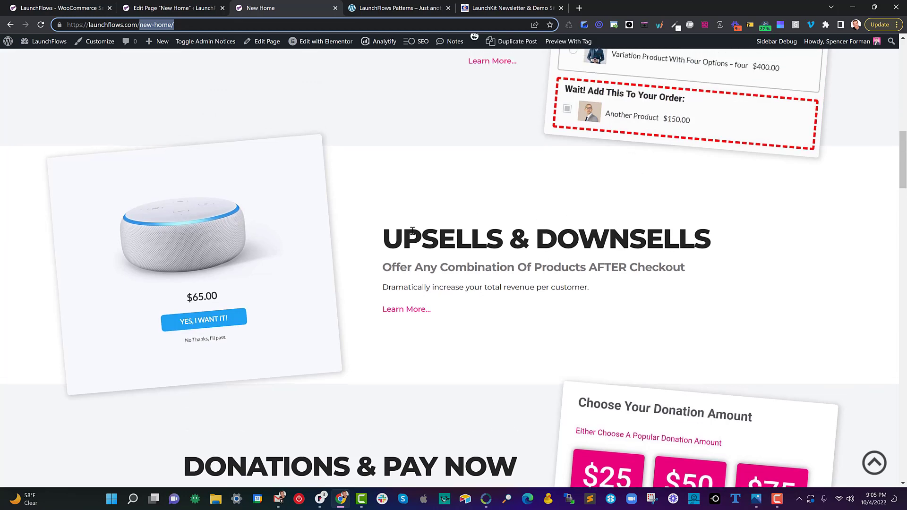
right_click(207, 175)
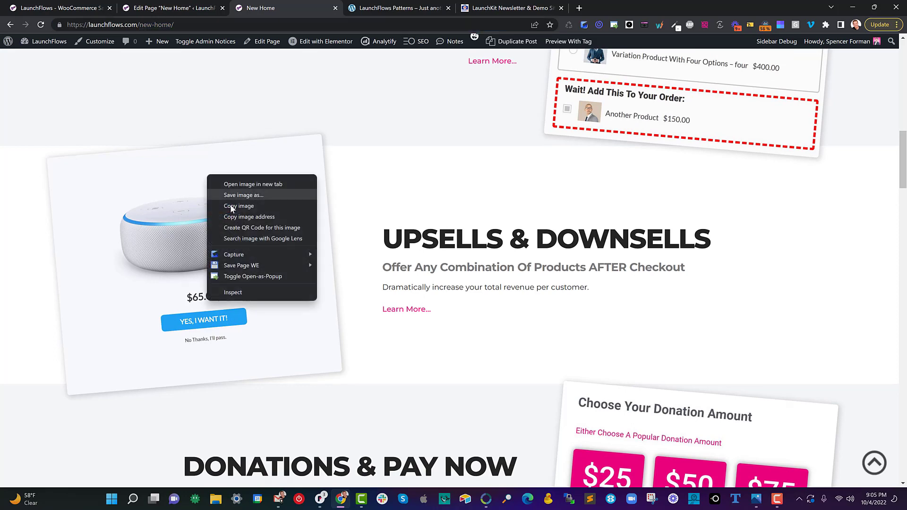
left_click(232, 293)
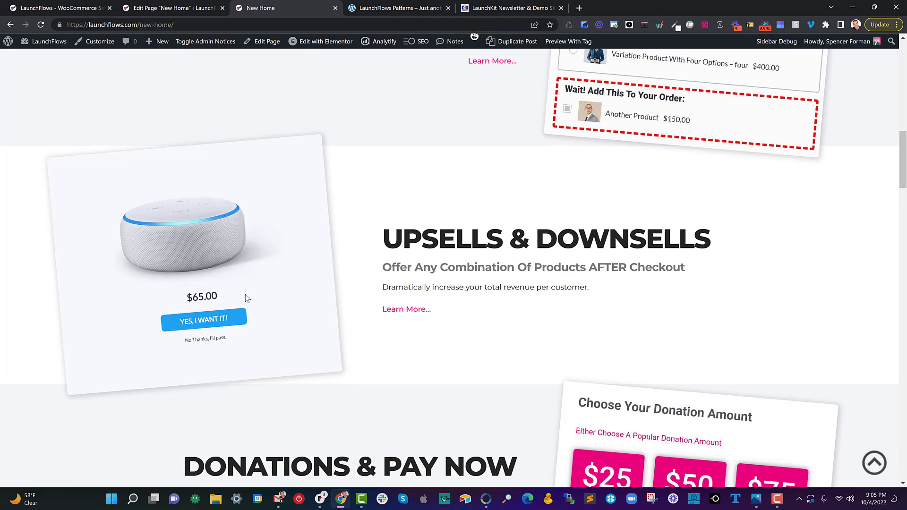
key("ctrl+shift+c")
left_click(245, 295)
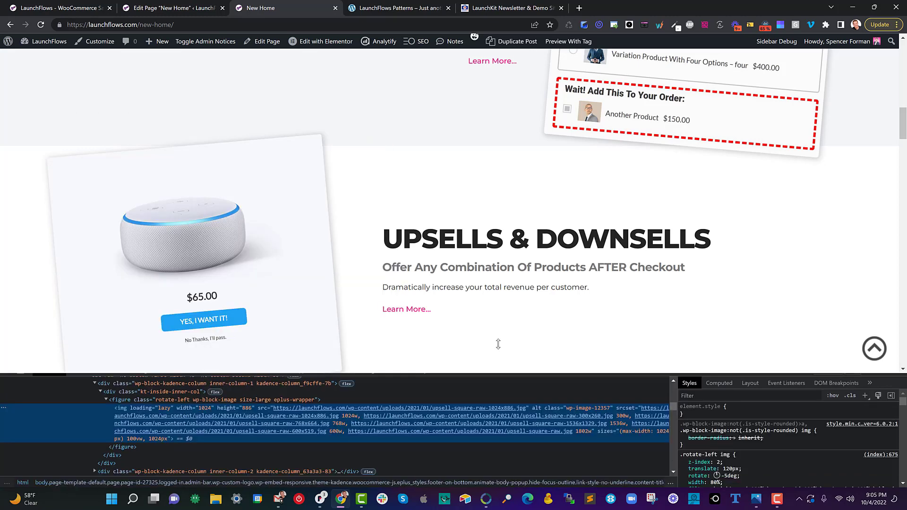
left_click_drag(498, 376, 498, 333)
scroll(156, 282, "down", 1)
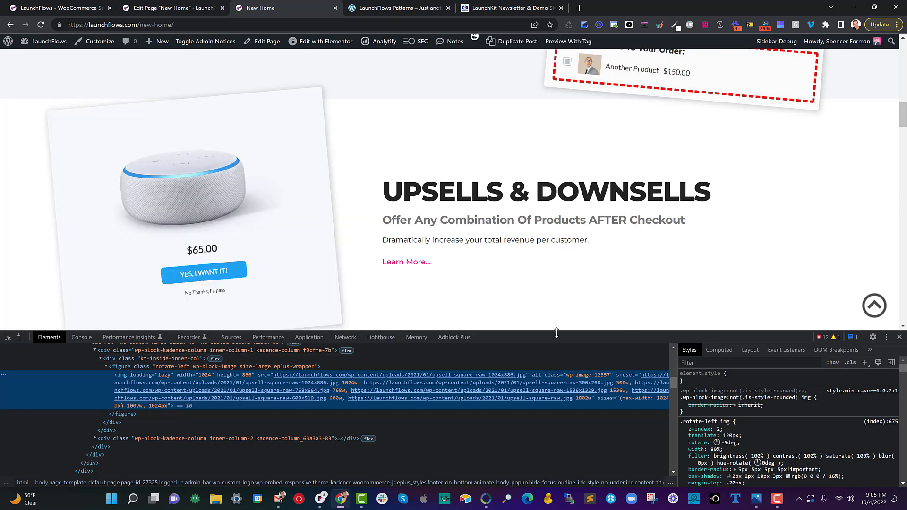
left_click_drag(554, 331, 549, 236)
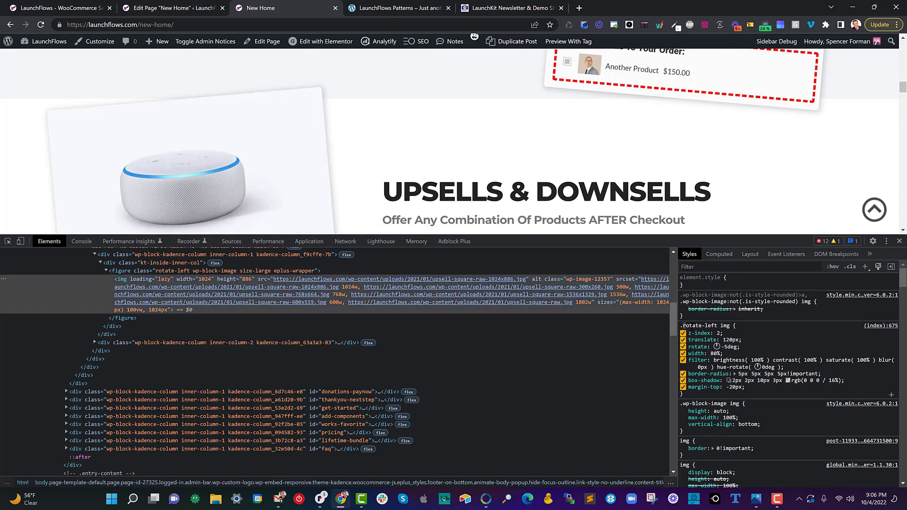
Examine the image's .rotate-left img CSS rule, focusing on its selector and its rotate and translate properties.
left_click_drag(681, 326, 729, 329)
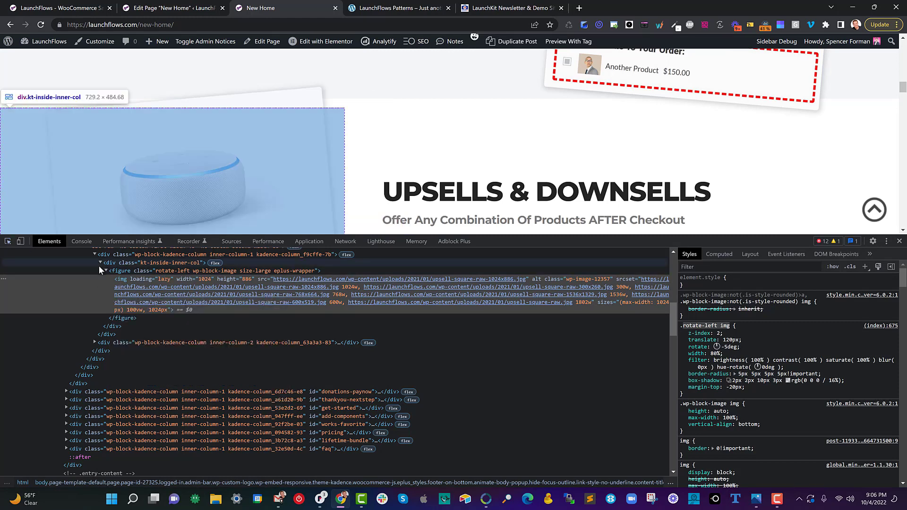
left_click(123, 277)
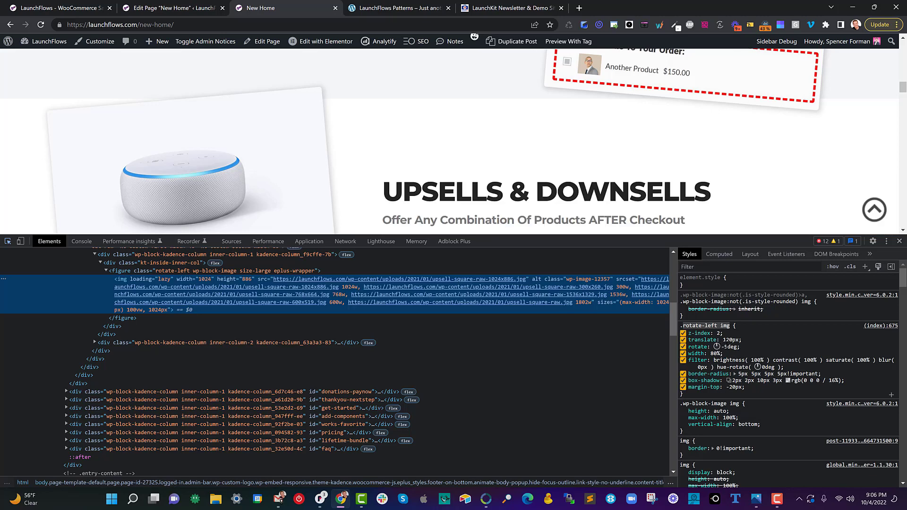
left_click(695, 347)
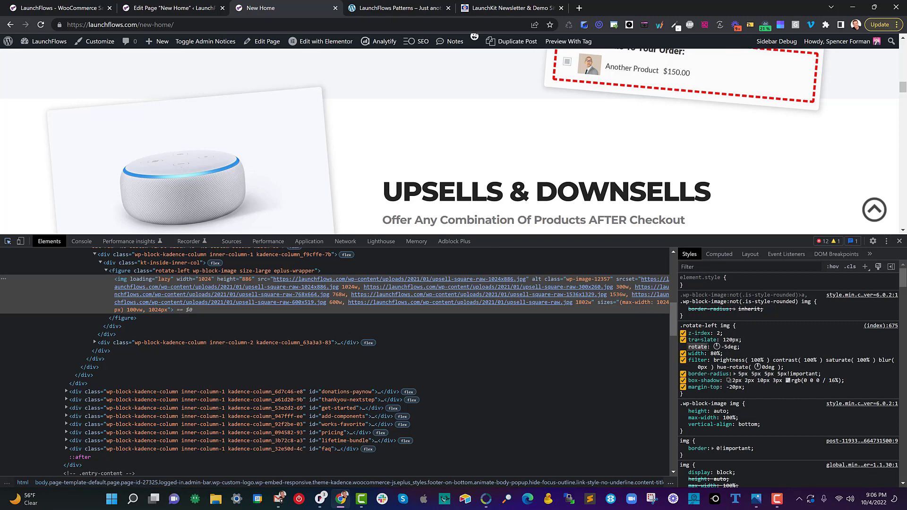
left_click(702, 339)
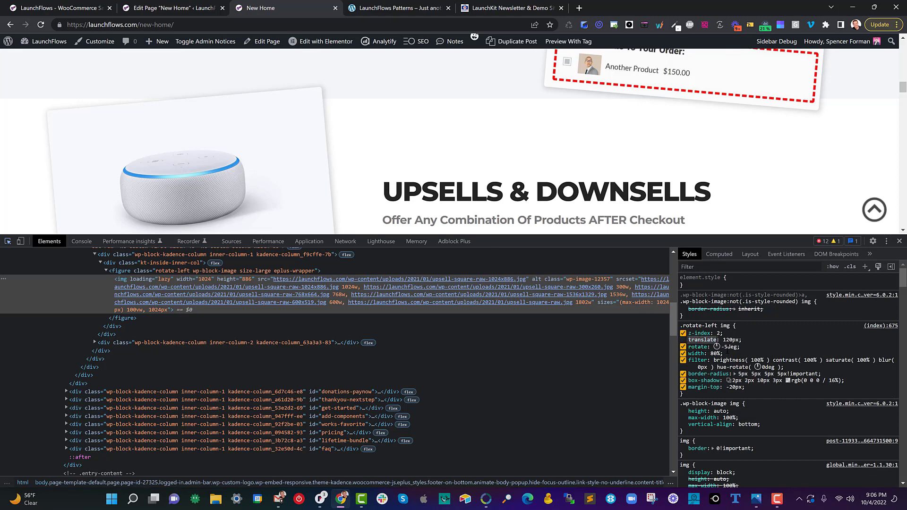
left_click(752, 338)
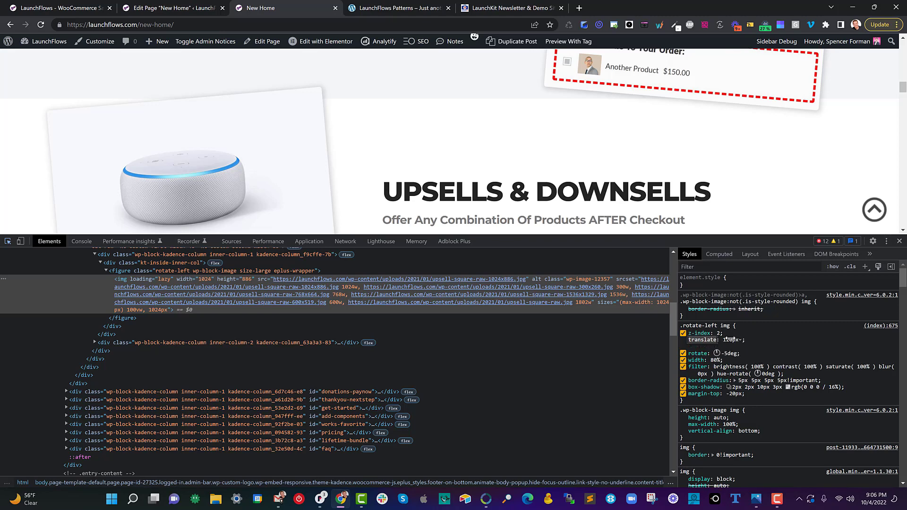
key("ctrl+shift+c")
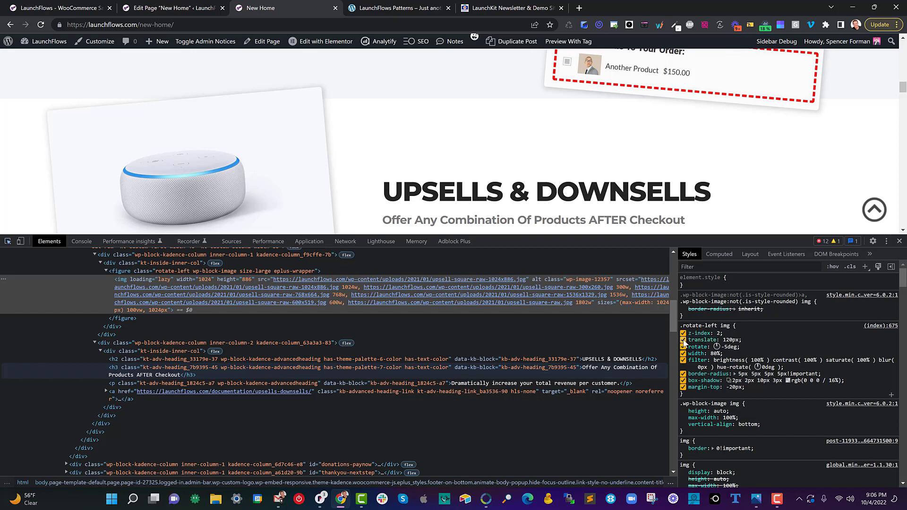
Toggle the translate and rotate properties of the .rotate-left img rule off and on to compare the image's position and tilt.
left_click(683, 340)
left_click(683, 340)
left_click(683, 340)
left_click(683, 340)
left_click(683, 340)
left_click(682, 346)
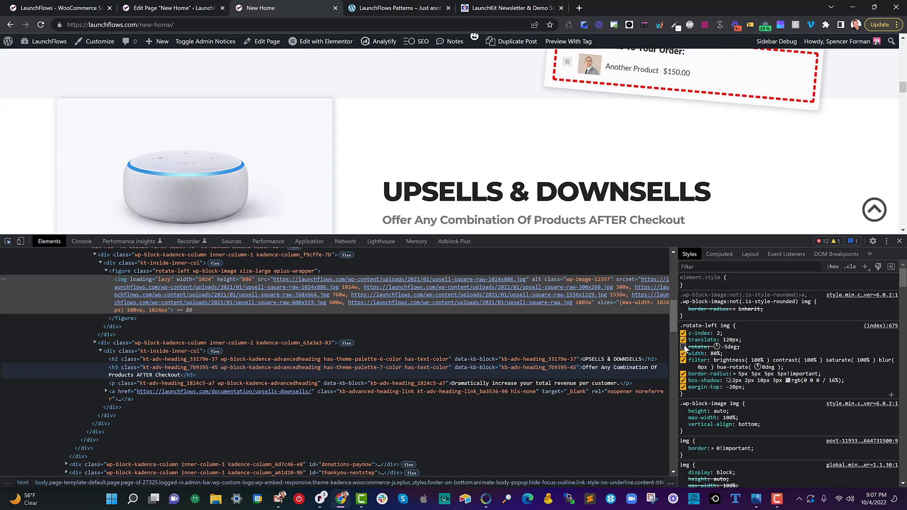
left_click(683, 347)
left_click(683, 347)
left_click(683, 346)
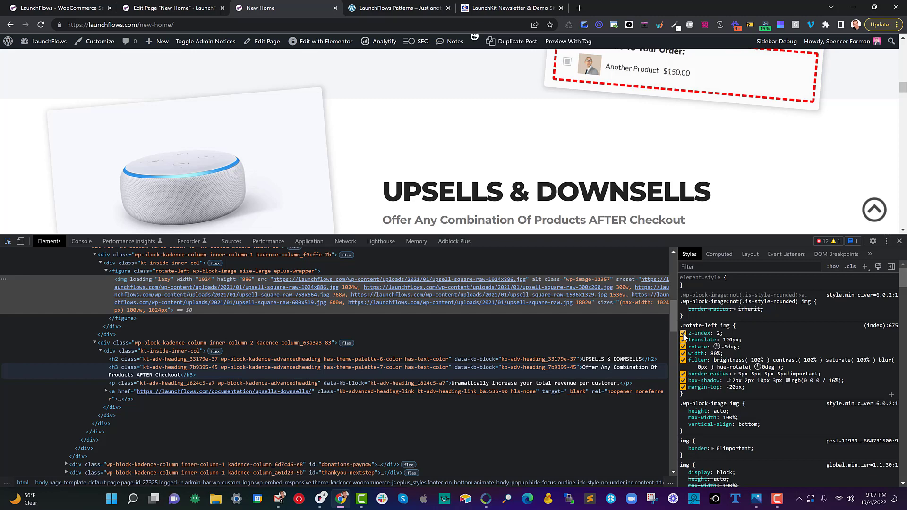
Toggle the z-index, filter and border-radius properties of the .rotate-left img rule off and on to check their effect.
left_click(683, 335)
left_click(683, 334)
left_click(683, 360)
left_click(683, 360)
scroll(331, 359, "up", 5)
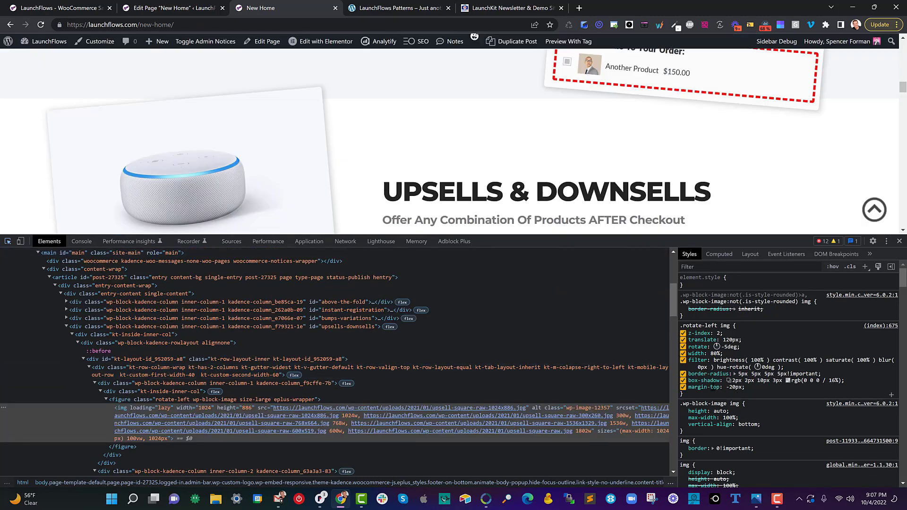
left_click(683, 374)
left_click(683, 374)
Toggle the box-shadow and margin-top properties of the .rotate-left img rule off and on to compare the image's shadow and vertical offset.
left_click(683, 380)
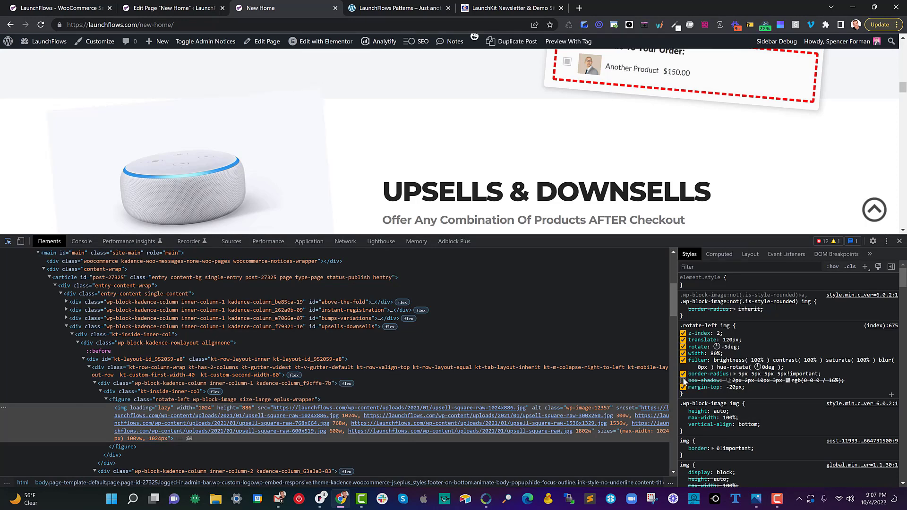
left_click(682, 380)
left_click(682, 380)
left_click(683, 380)
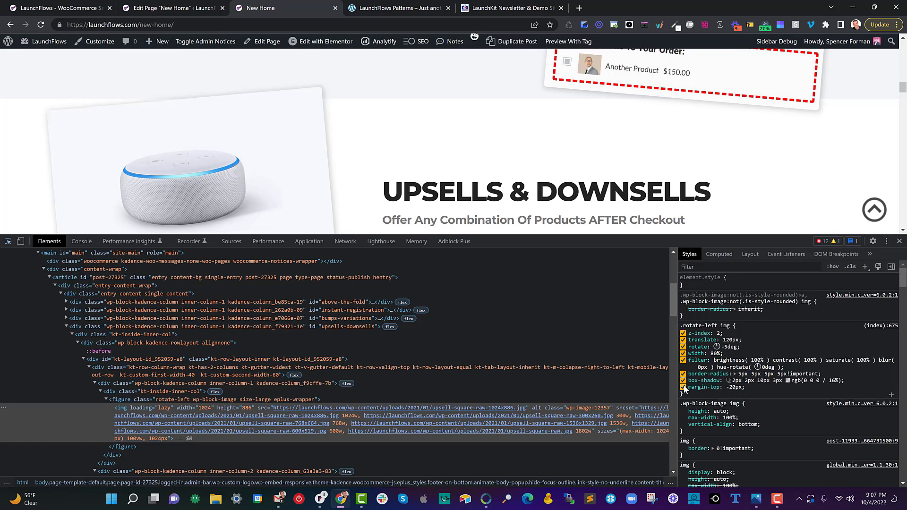
left_click(683, 386)
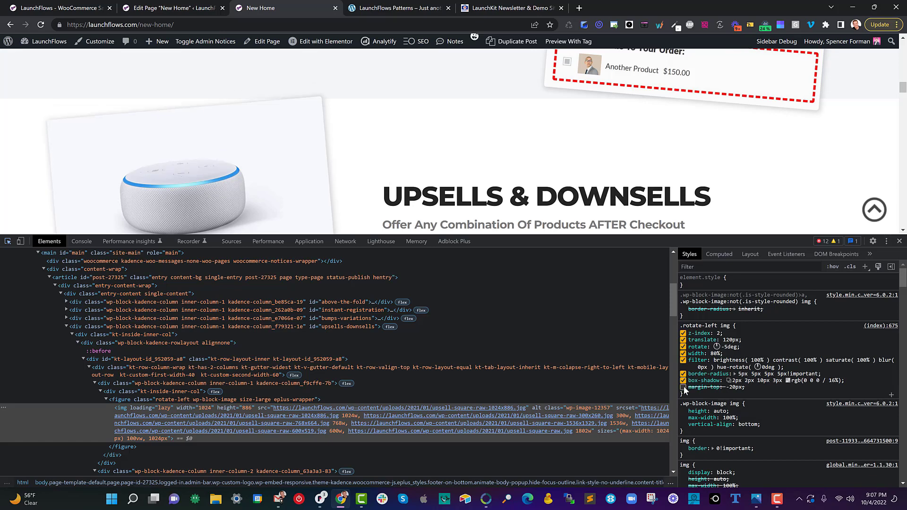
left_click(683, 387)
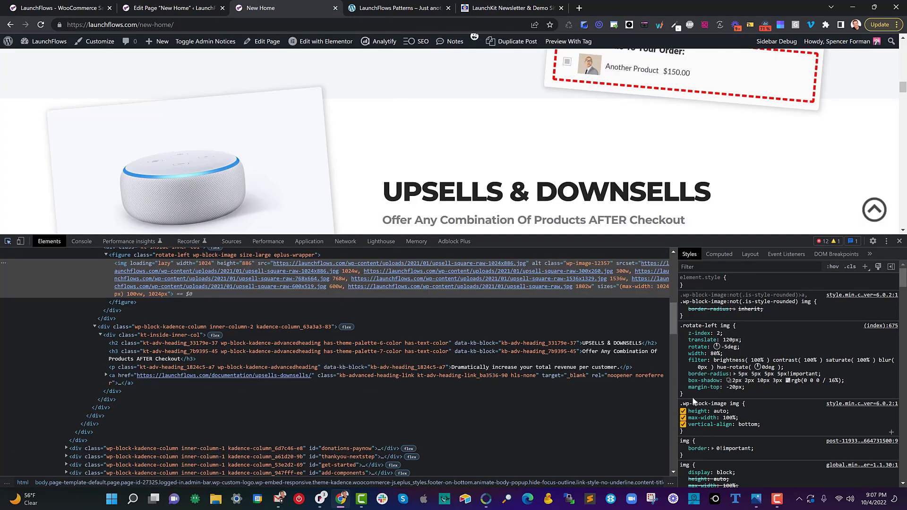
left_click(683, 386)
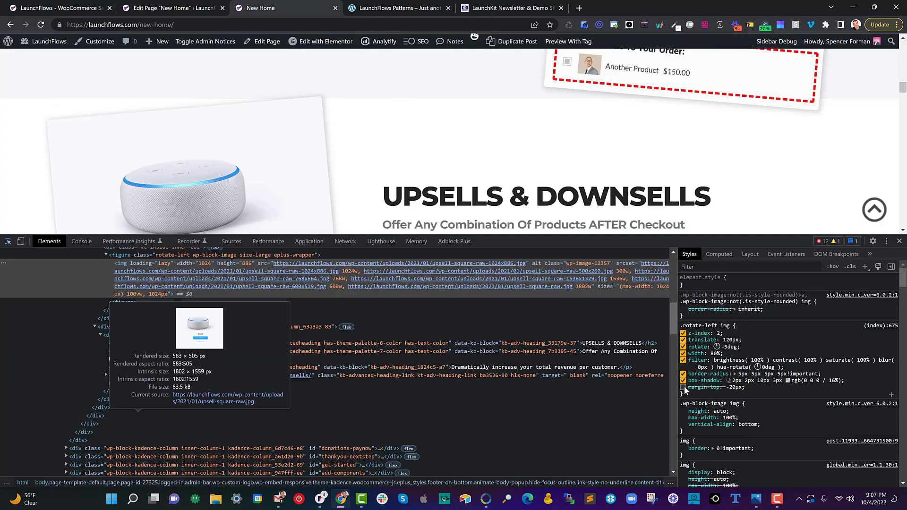
left_click(683, 387)
left_click(683, 387)
left_click(683, 387)
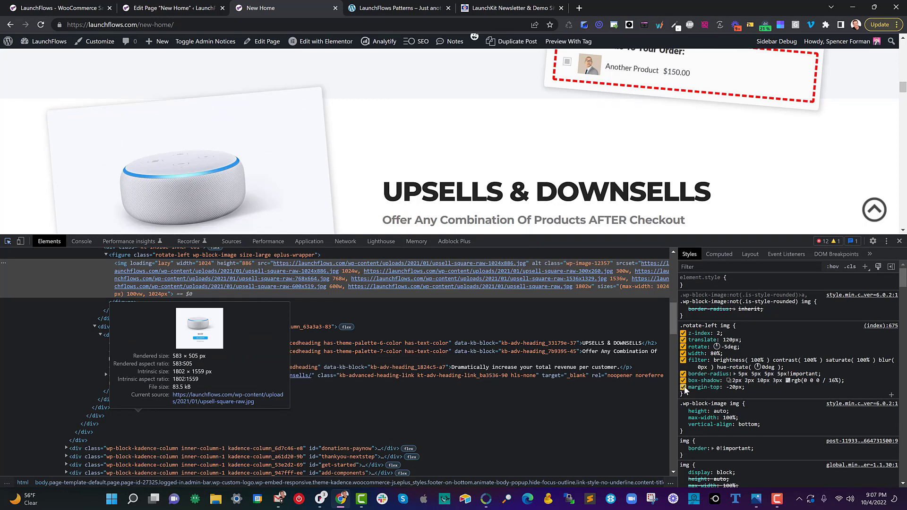
Close the developer tools and review the tilted images in the Instant Registration and Bumps & Variations sections of the published page.
left_click(900, 241)
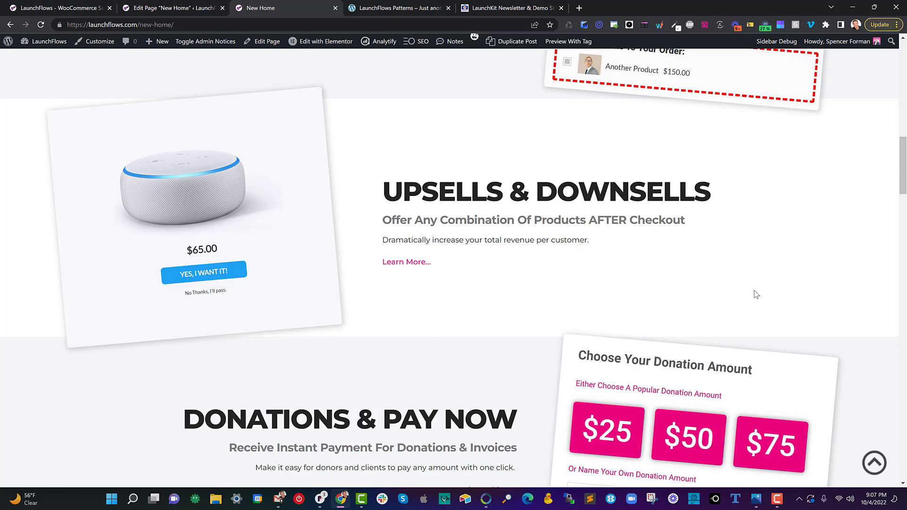
scroll(690, 313, "up", 5)
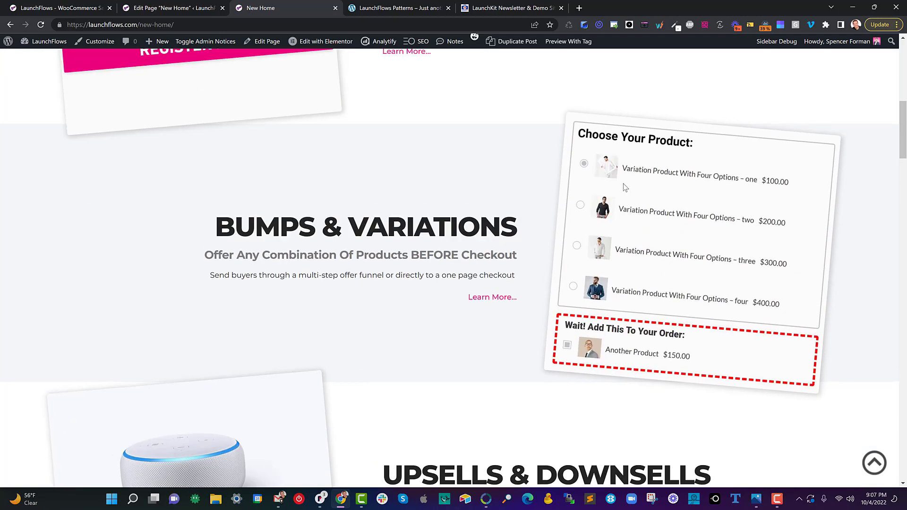
scroll(586, 151, "up", 2)
scroll(496, 227, "up", 5)
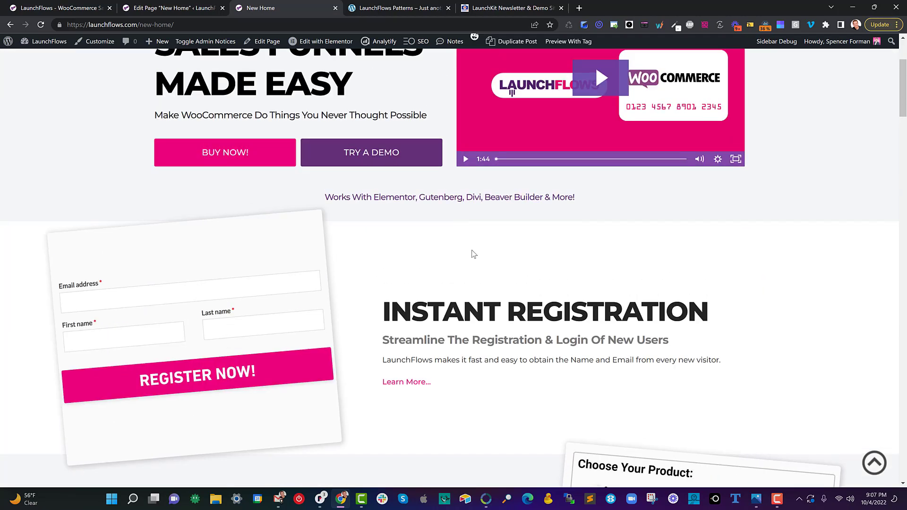
scroll(536, 241, "down", 3)
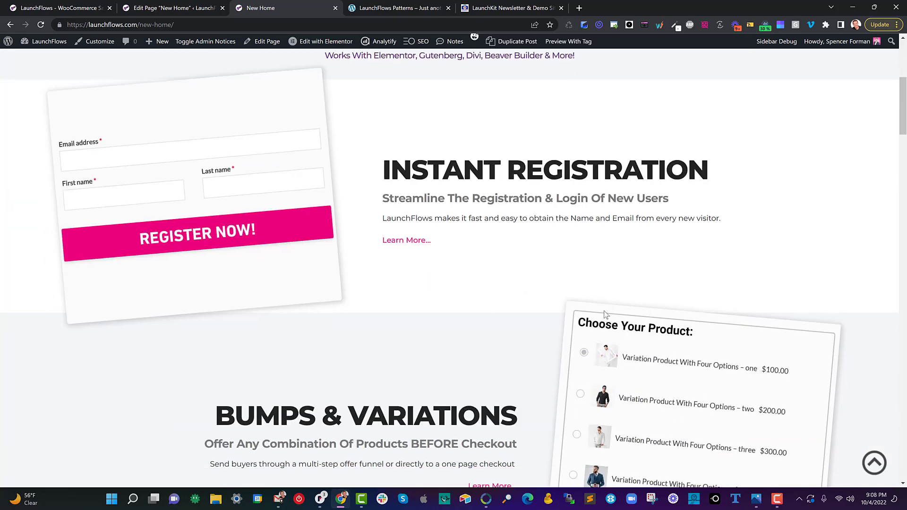
scroll(605, 314, "down", 2)
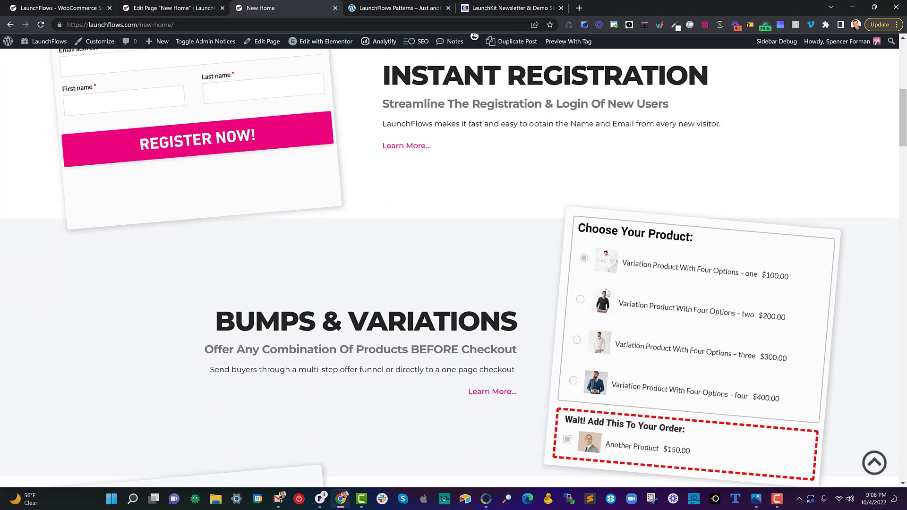
Return to the New Home page editor and open the page's custom CSS and JS from the Kadence Blocks Controls.
left_click(172, 8)
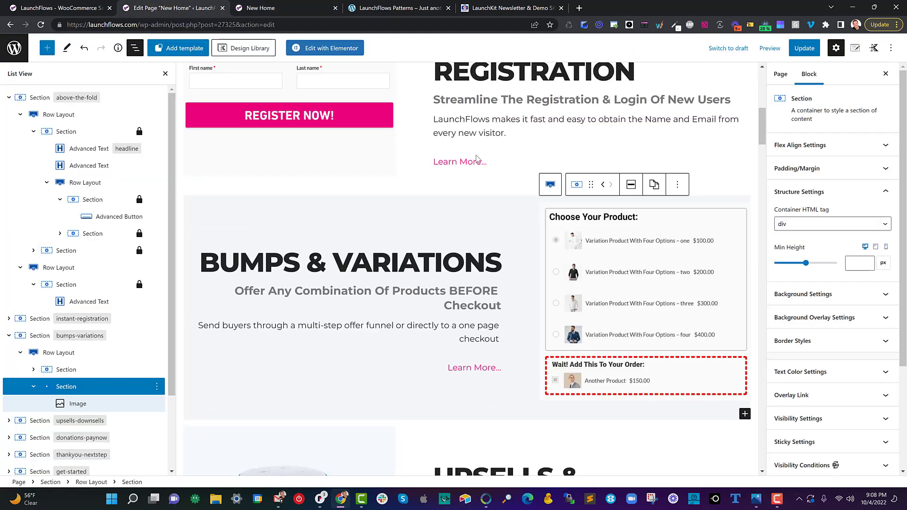
left_click(875, 49)
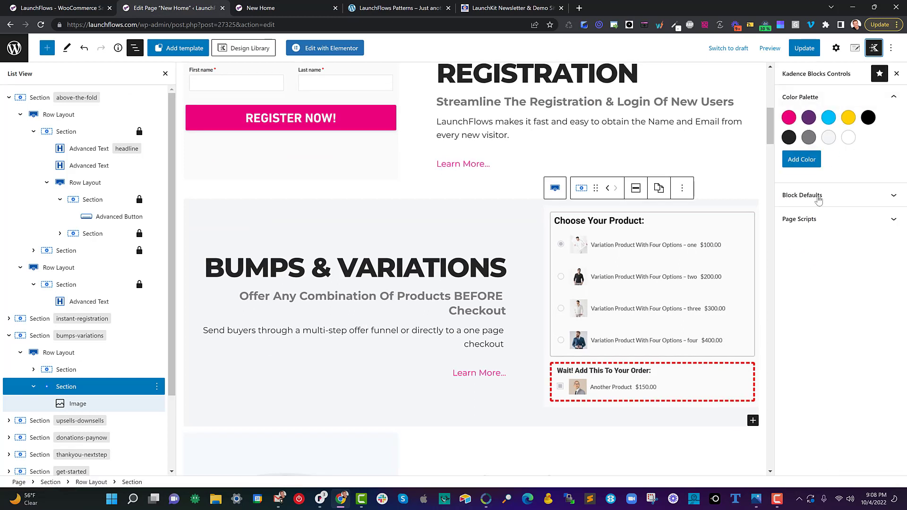
left_click(815, 219)
left_click(817, 246)
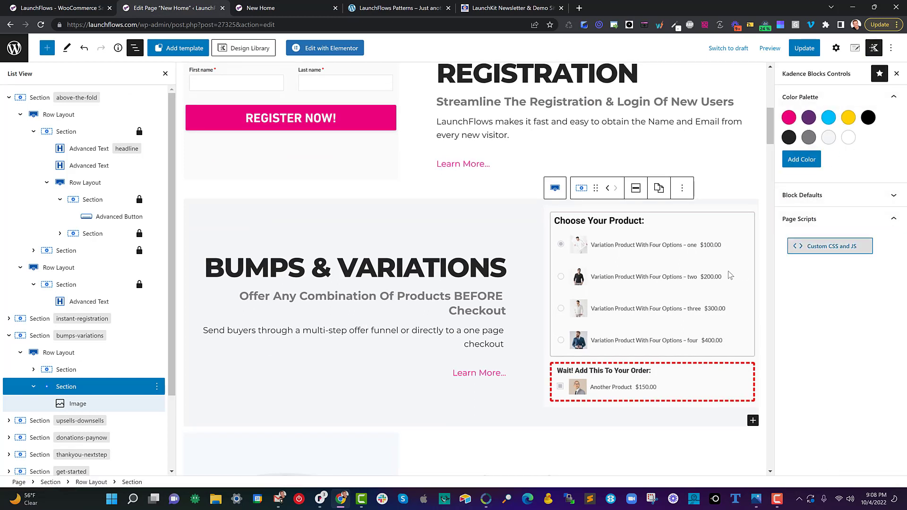
Examine the .rotate-left img and .rotate-right img rules in the post-specific CSS, highlighting each rule.
scroll(468, 225, "down", 1)
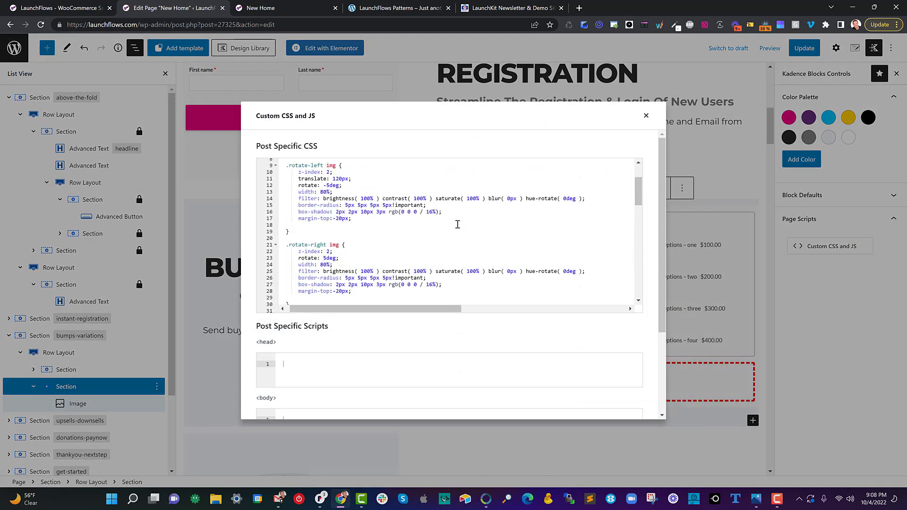
scroll(370, 227, "up", 1)
left_click_drag(286, 222, 294, 283)
scroll(305, 215, "down", 2)
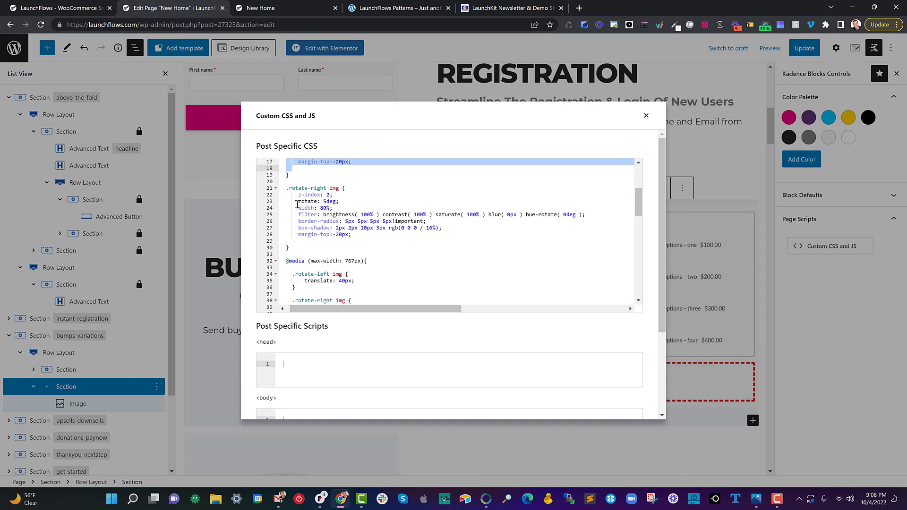
left_click_drag(286, 189, 329, 250)
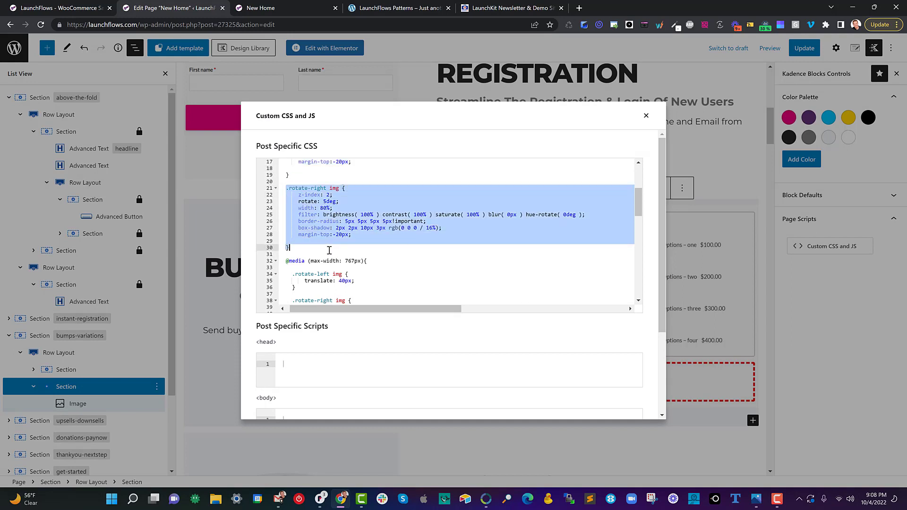
left_click(330, 250)
Examine the max-width: 767px media query, highlighting its width condition and the .rotate-left img translate value.
scroll(330, 235, "down", 1)
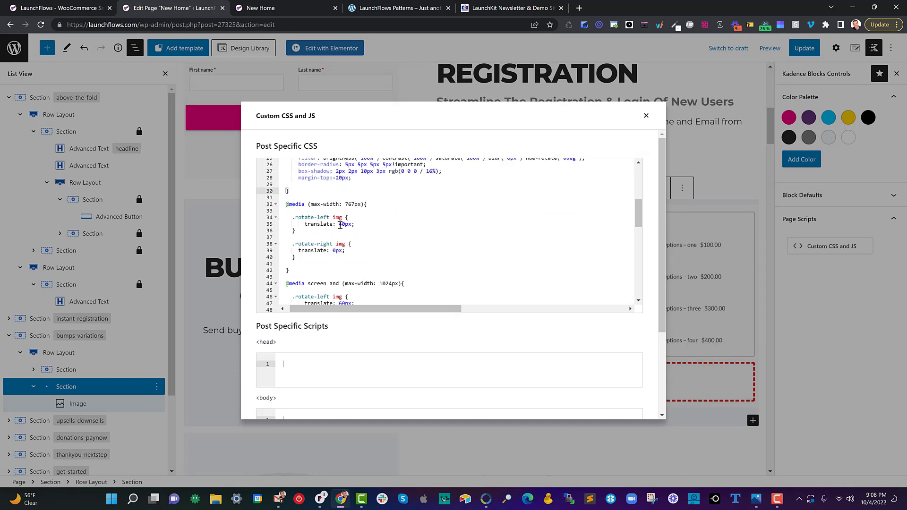
scroll(340, 226, "down", 1)
scroll(388, 239, "up", 1)
left_click_drag(310, 204, 363, 204)
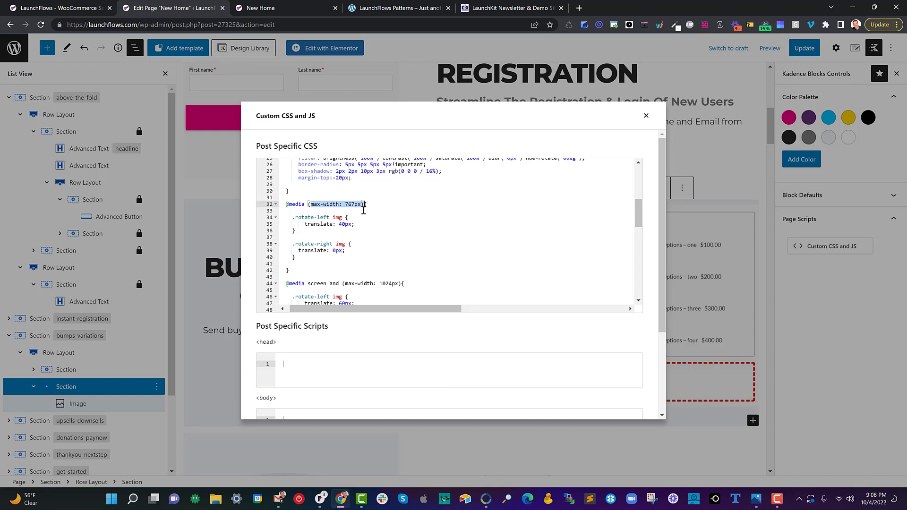
left_click(364, 209)
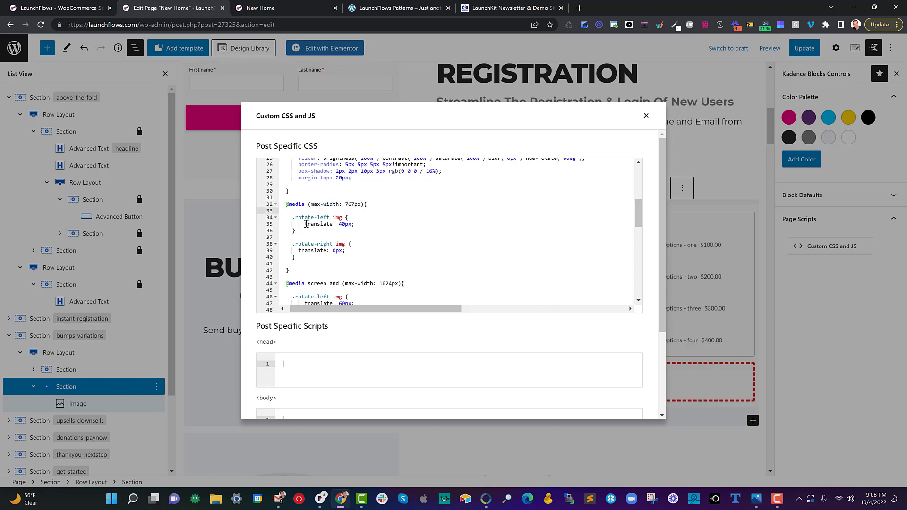
left_click_drag(306, 224, 358, 226)
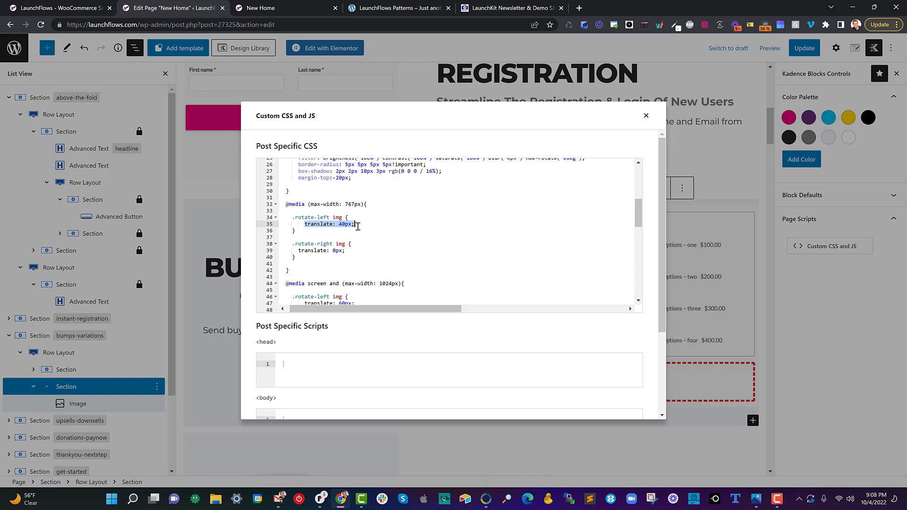
left_click(358, 227)
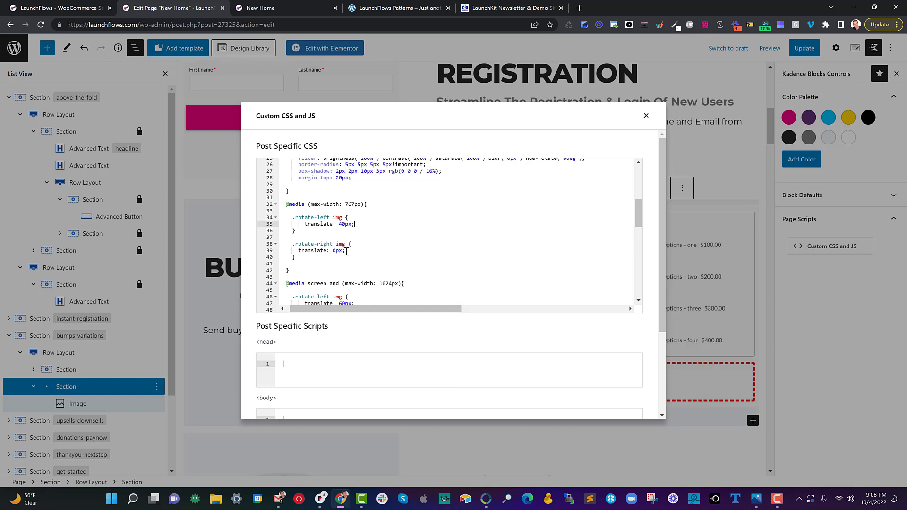
Compare the max-width: 1024px media query with the base rotation rules and the 767px query, highlighting both media query blocks.
scroll(347, 244, "down", 3)
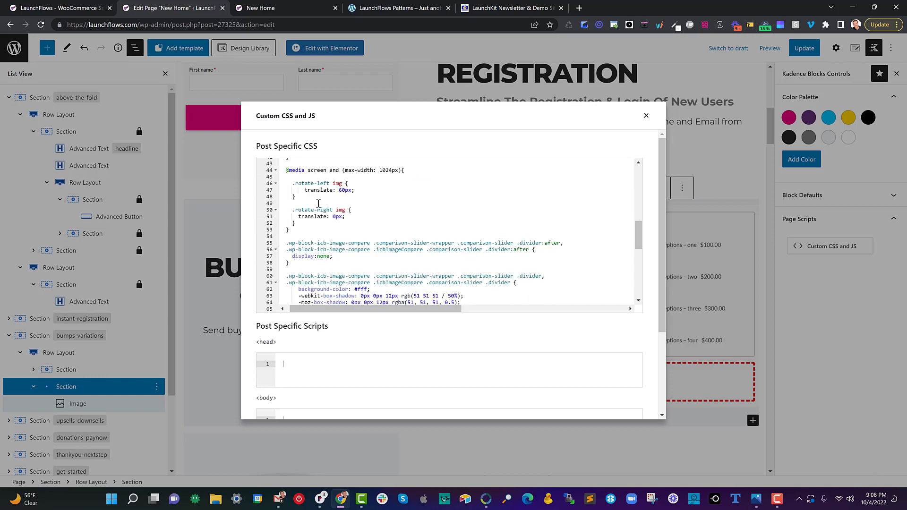
left_click_drag(287, 172, 404, 173)
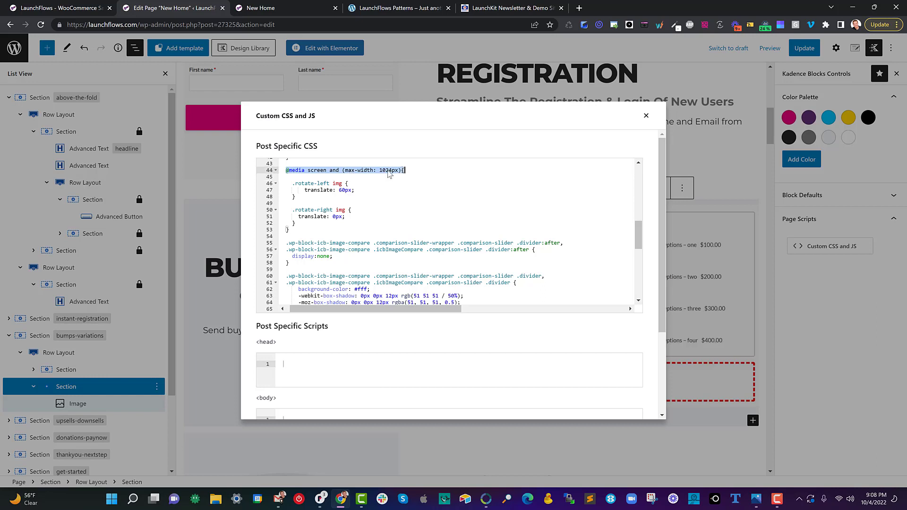
scroll(397, 183, "up", 3)
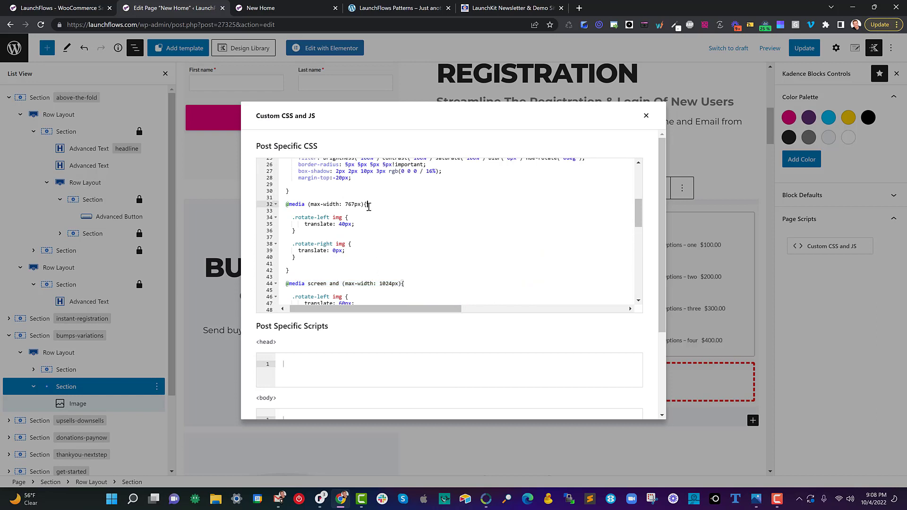
left_click(367, 204)
scroll(348, 191, "up", 3)
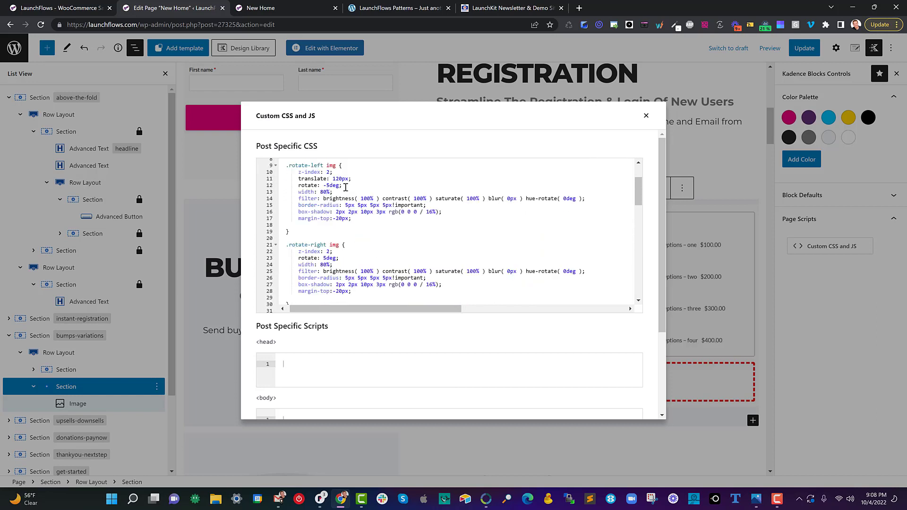
scroll(345, 188, "down", 3)
left_click_drag(343, 195, 354, 259)
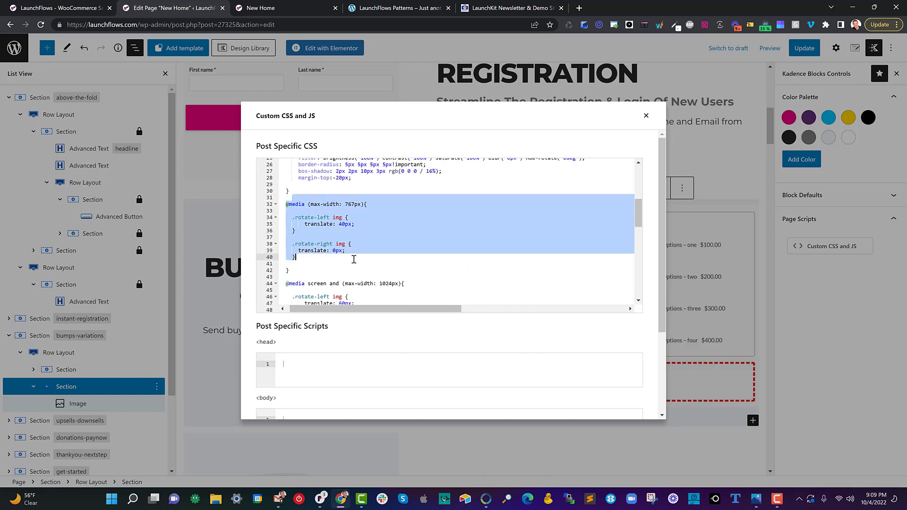
left_click(354, 259)
scroll(354, 268, "down", 2)
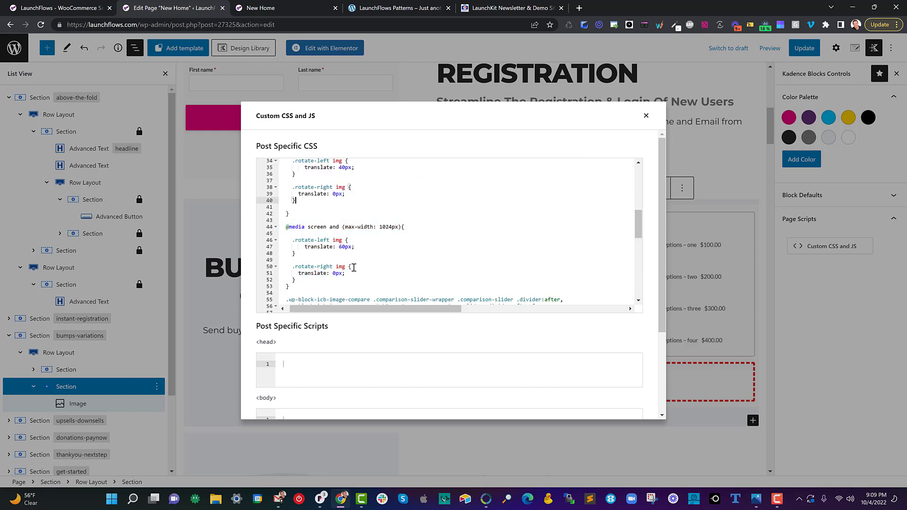
left_click_drag(353, 213, 360, 287)
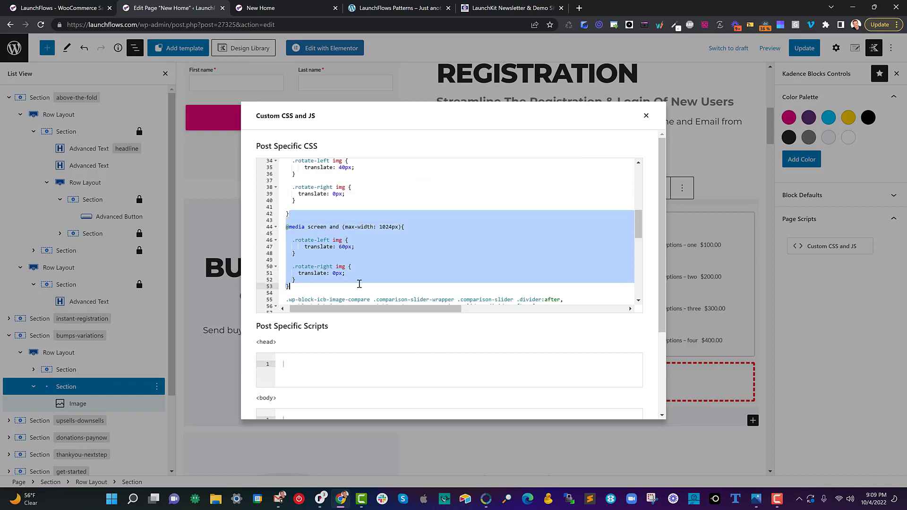
left_click(360, 287)
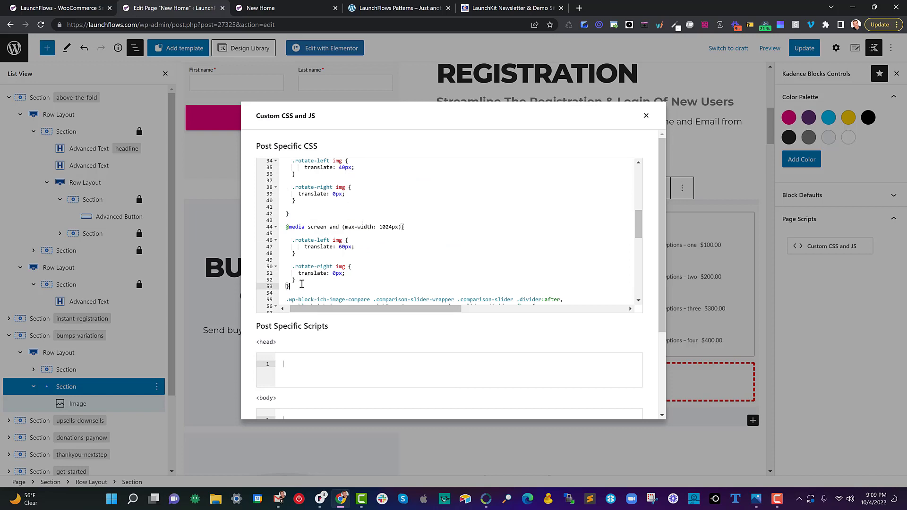
scroll(341, 218, "up", 3)
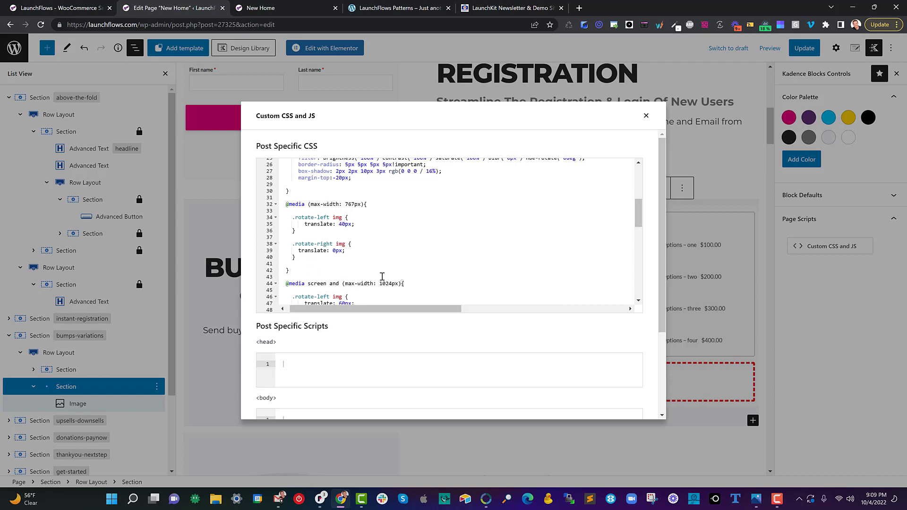
Look through the image comparison slider rules and highlight the figure.scale img:hover rule at the end of the post-specific CSS.
scroll(380, 264, "down", 9)
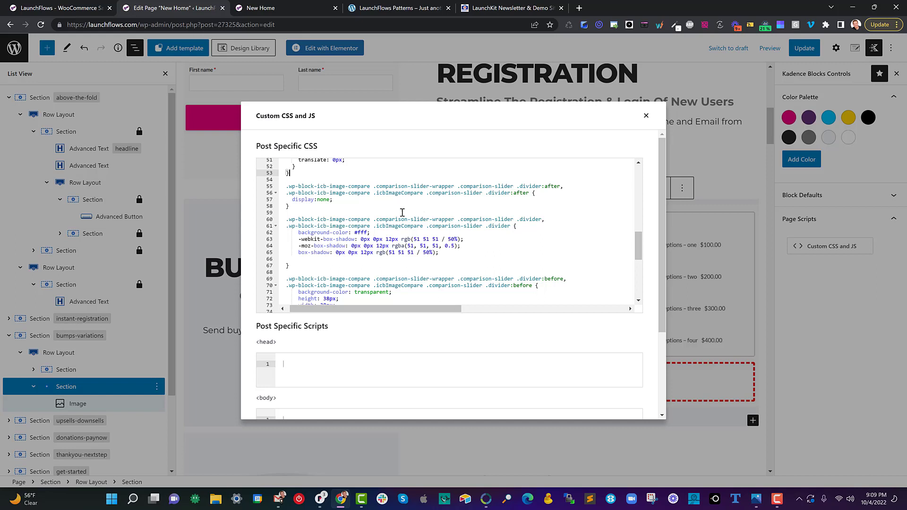
scroll(349, 201, "down", 3)
scroll(347, 199, "up", 6)
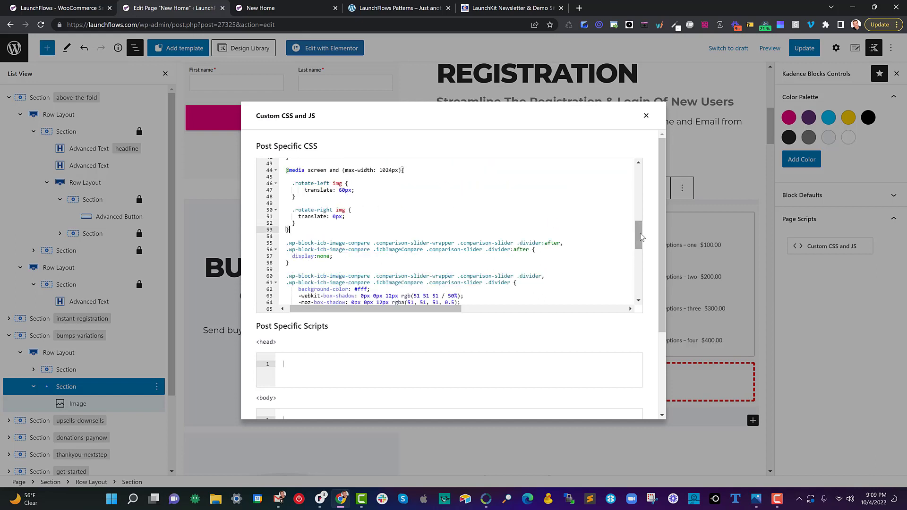
left_click_drag(638, 240, 629, 292)
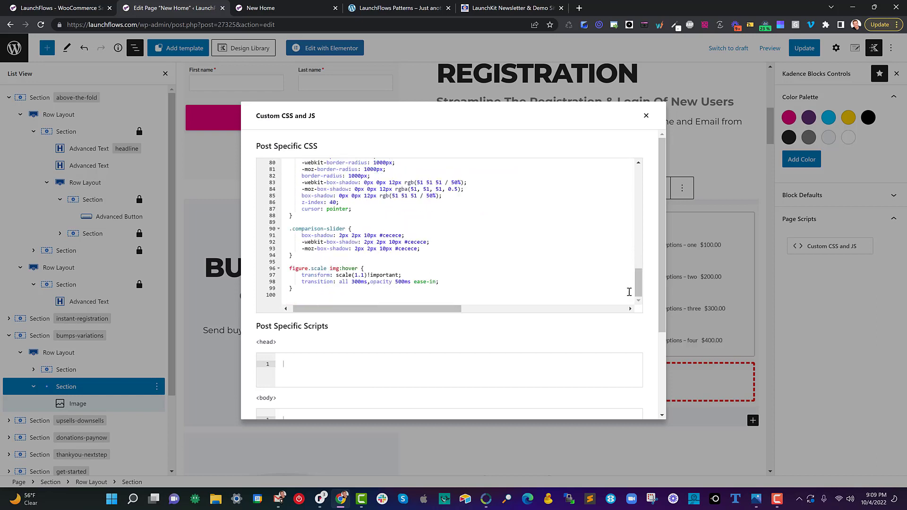
left_click_drag(311, 289, 290, 269)
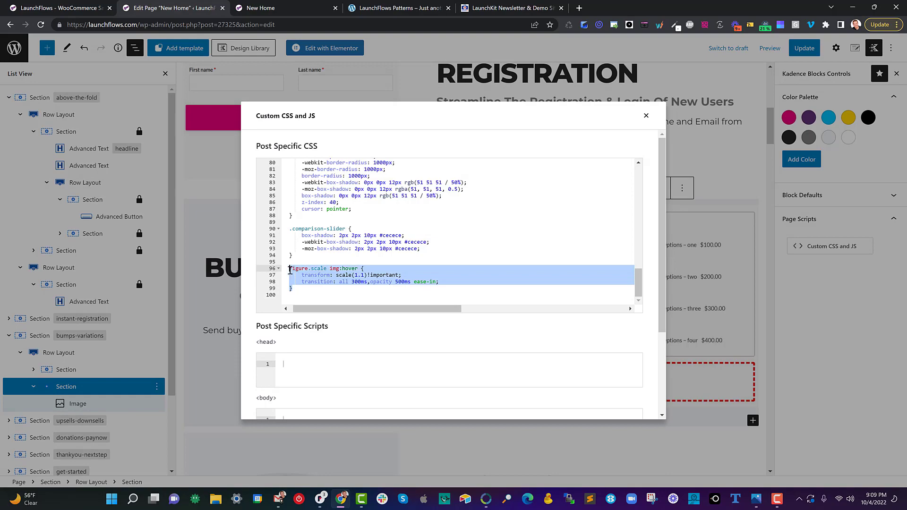
Look through the live New Home page from the hero down to the plugin and theme logos section.
left_click(285, 7)
scroll(538, 193, "up", 8)
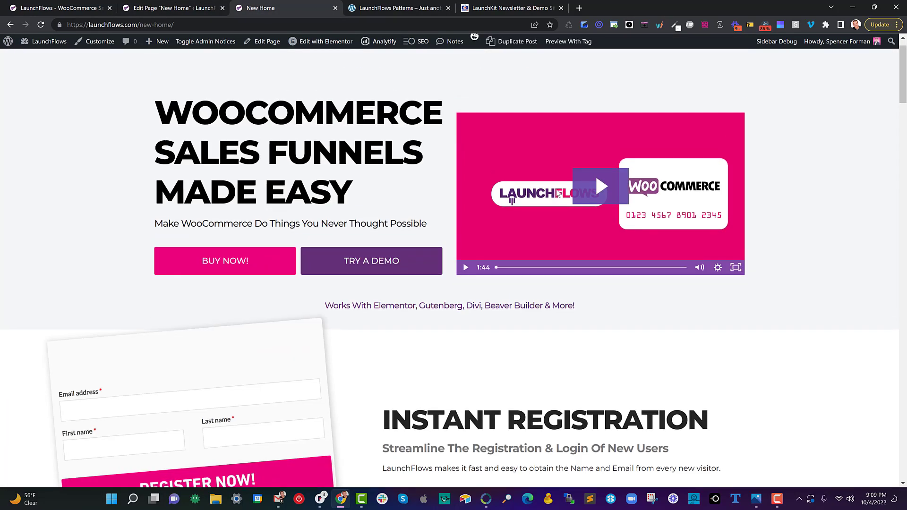
scroll(552, 194, "down", 20)
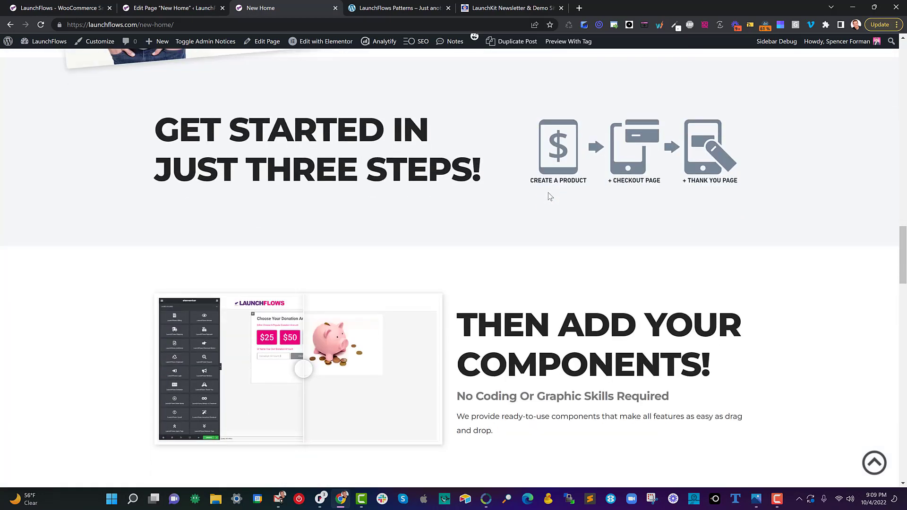
scroll(551, 196, "down", 9)
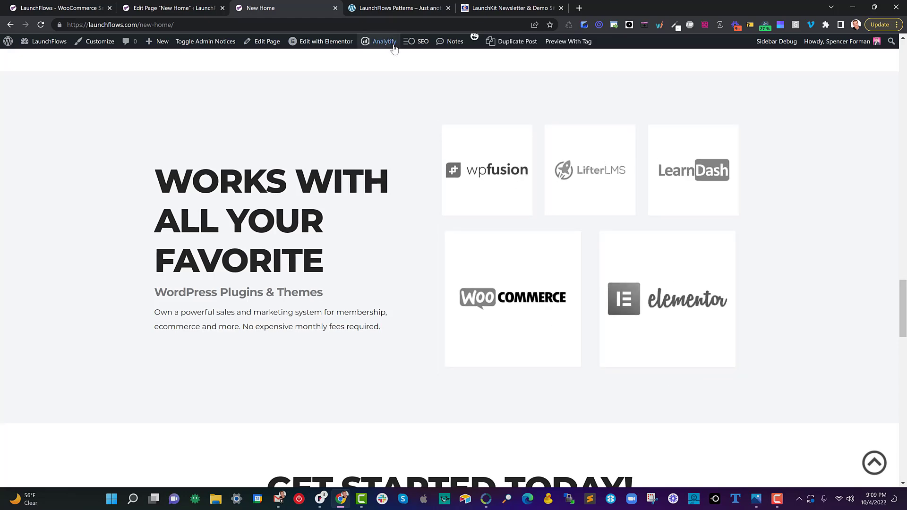
Examine the figure.scale img:hover rule in the page's custom CSS, highlighting its transform scale and transition values.
left_click(189, 8)
left_click(340, 275)
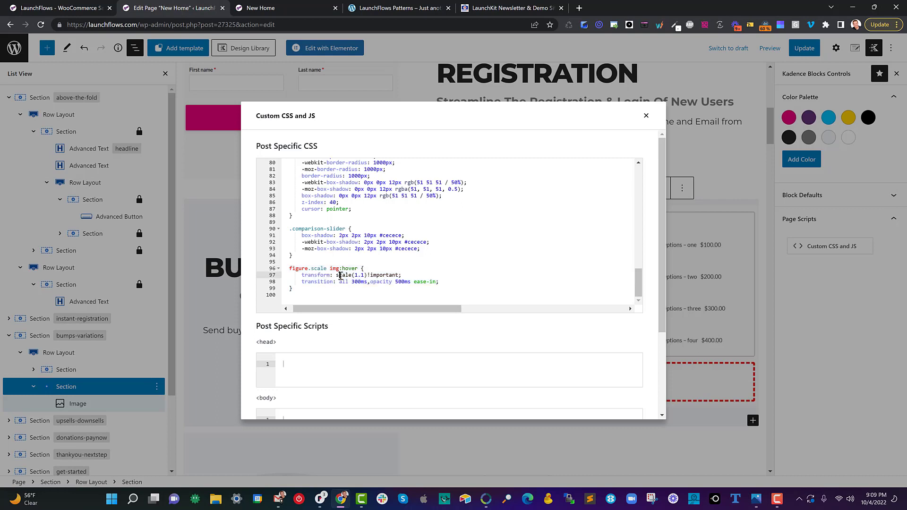
left_click_drag(338, 275, 400, 275)
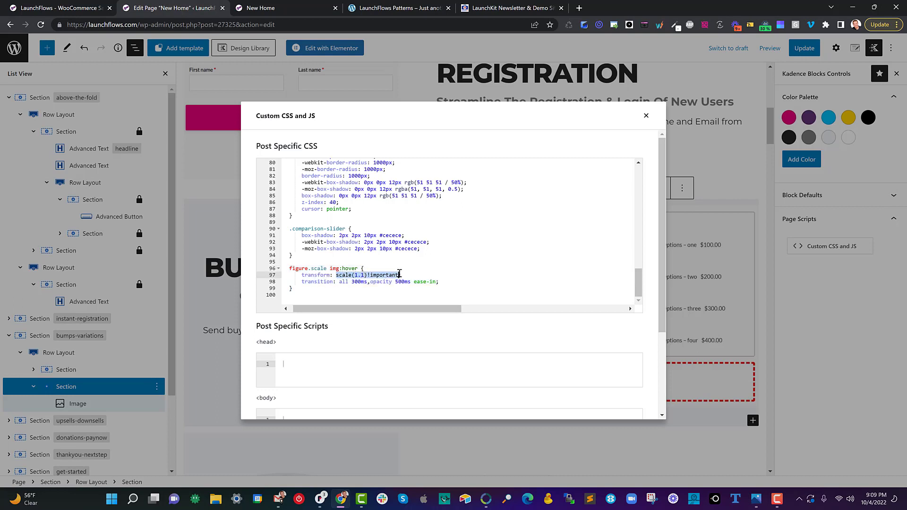
left_click(340, 268)
left_click_drag(344, 269, 436, 283)
left_click(341, 282)
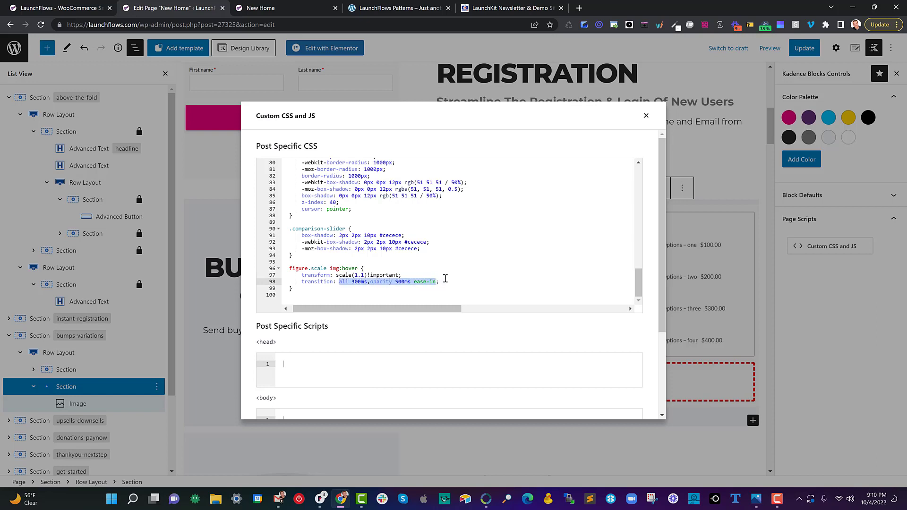
left_click(446, 278)
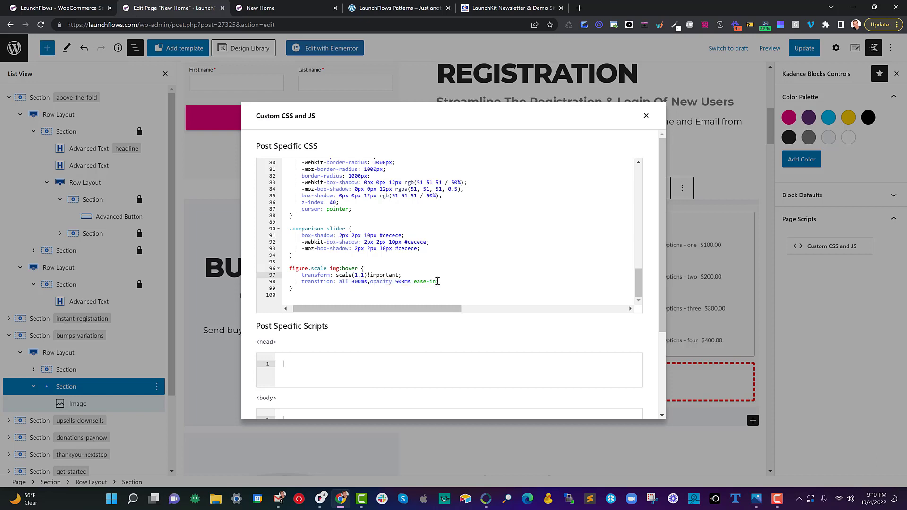
Highlight the h4 font-weight rule and the Elementor section display rule at the start of the post-specific CSS.
scroll(438, 281, "up", 1)
scroll(437, 281, "up", 2)
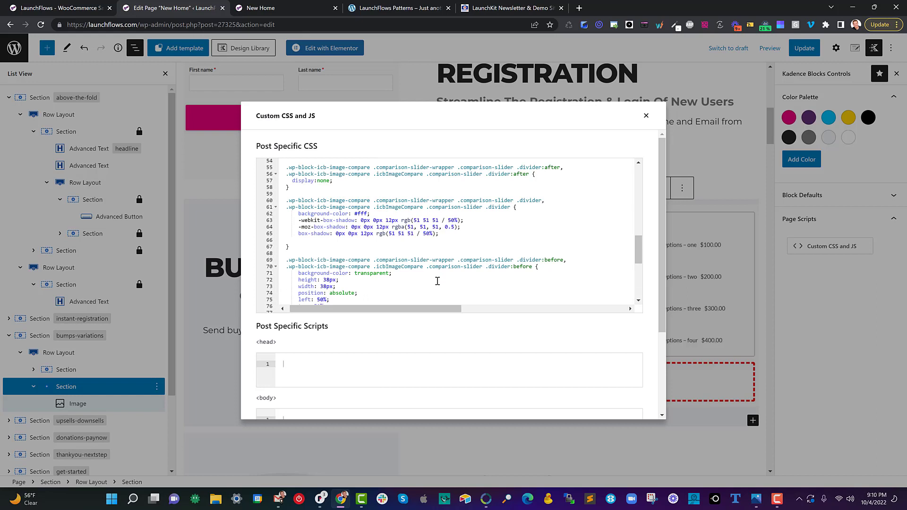
scroll(437, 281, "up", 6)
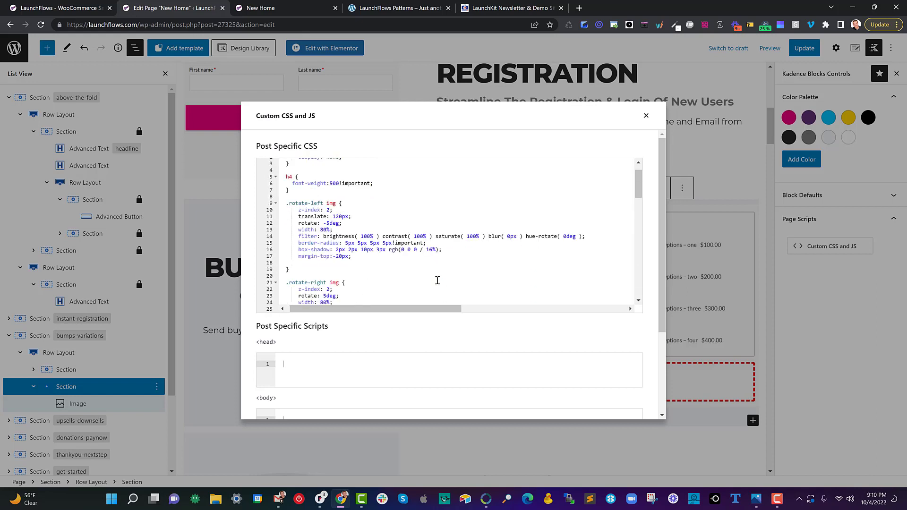
scroll(438, 281, "up", 1)
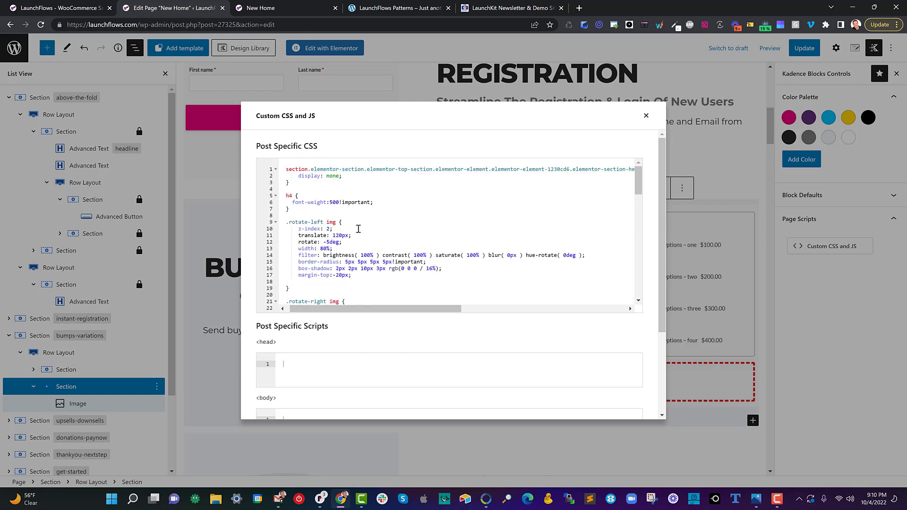
left_click_drag(290, 209, 284, 196)
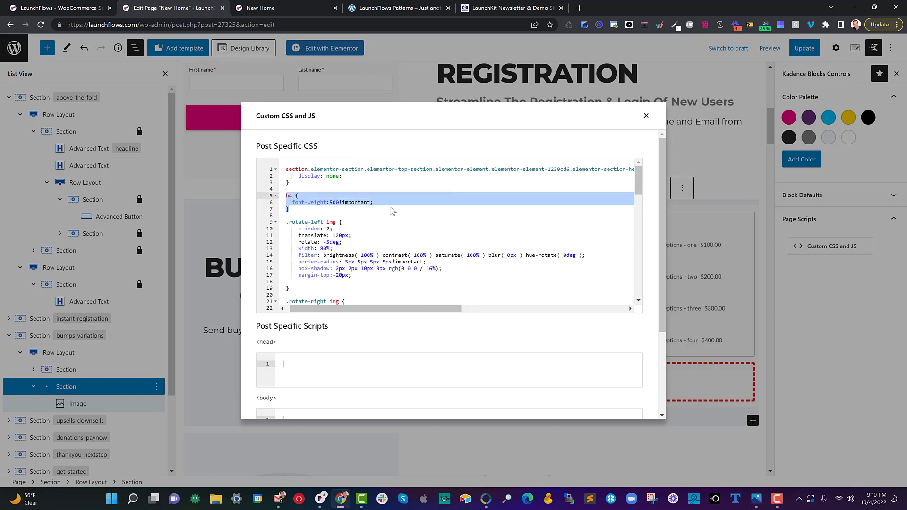
left_click(372, 203)
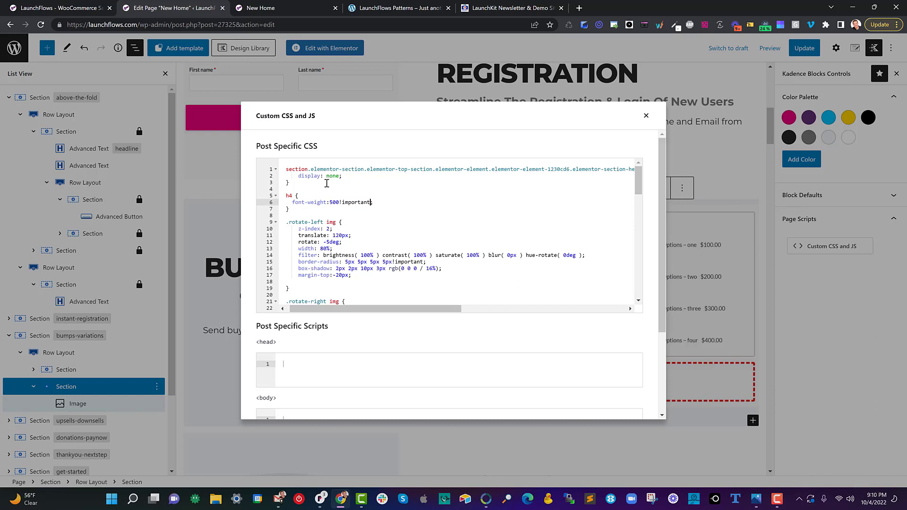
left_click_drag(299, 184, 285, 169)
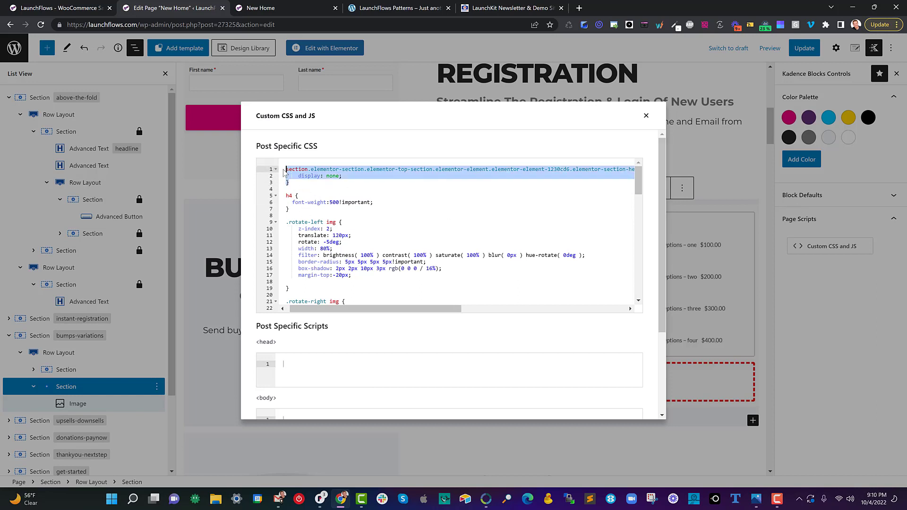
Close the custom CSS and look over the live New Home page, returning to its hero section.
left_click(646, 116)
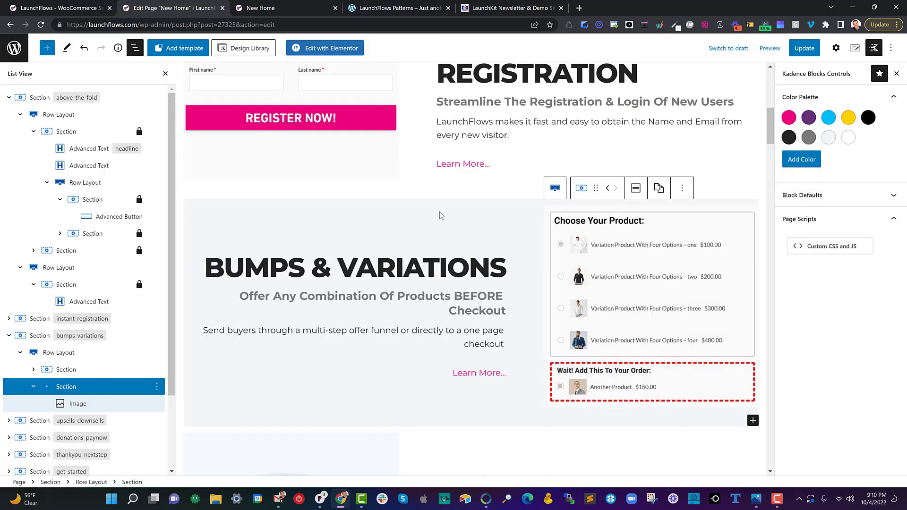
scroll(348, 256, "down", 2)
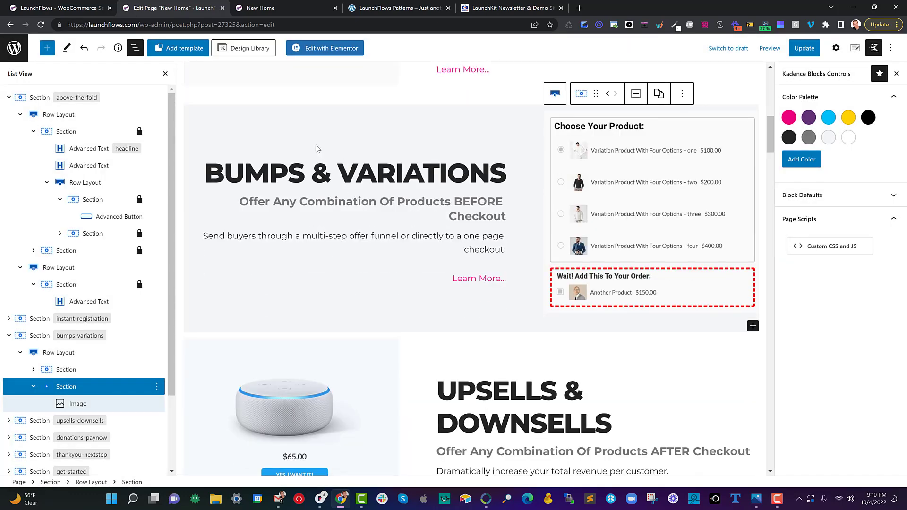
left_click(282, 9)
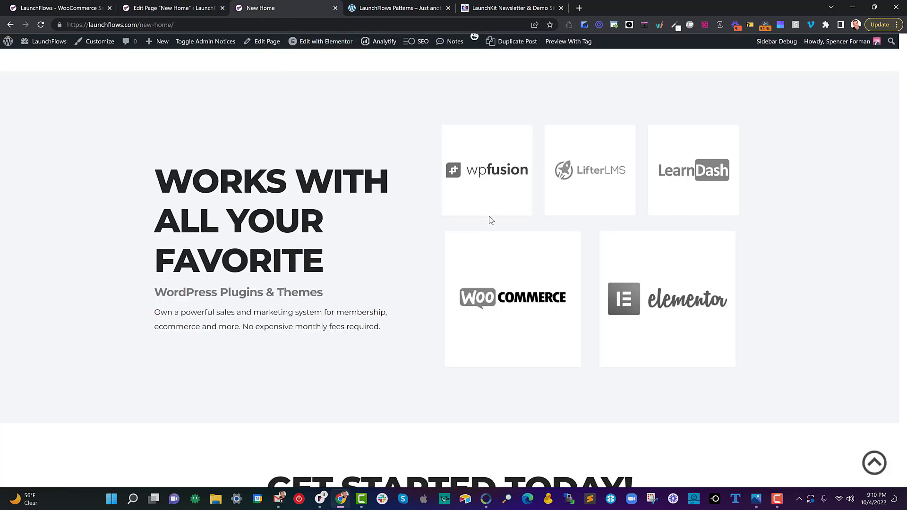
scroll(846, 276, "up", 15)
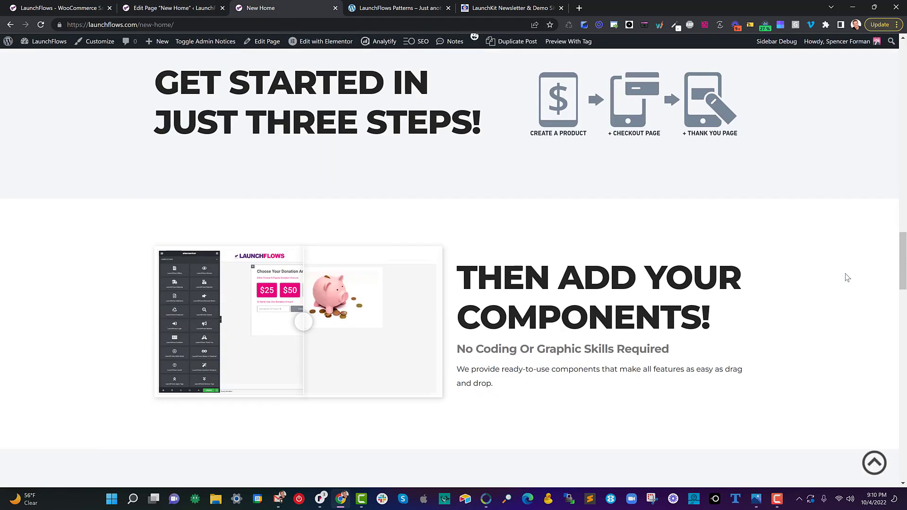
left_click_drag(903, 221, 902, 66)
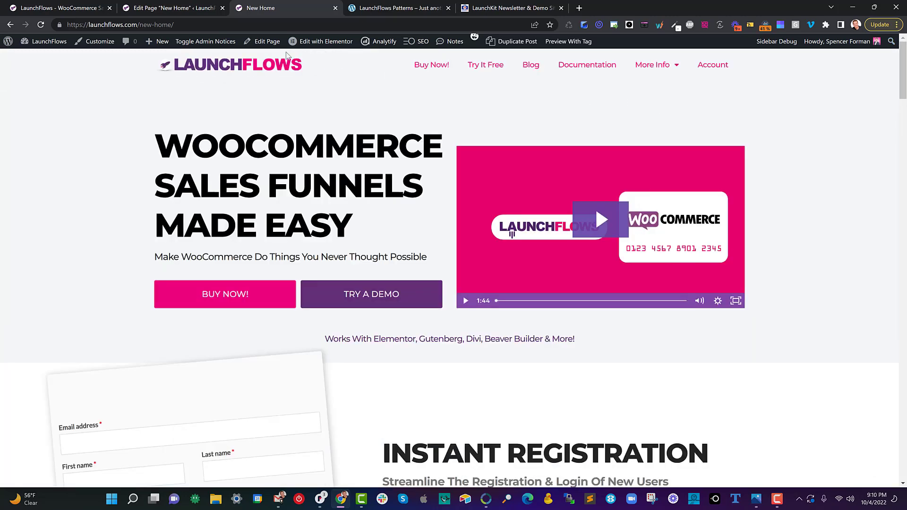
Load the AppSumo deal product page at launchflows.com/product/appsumo/ in place of the New Home page.
left_click_drag(139, 24, 146, 24)
left_click_drag(242, 30, 255, 37)
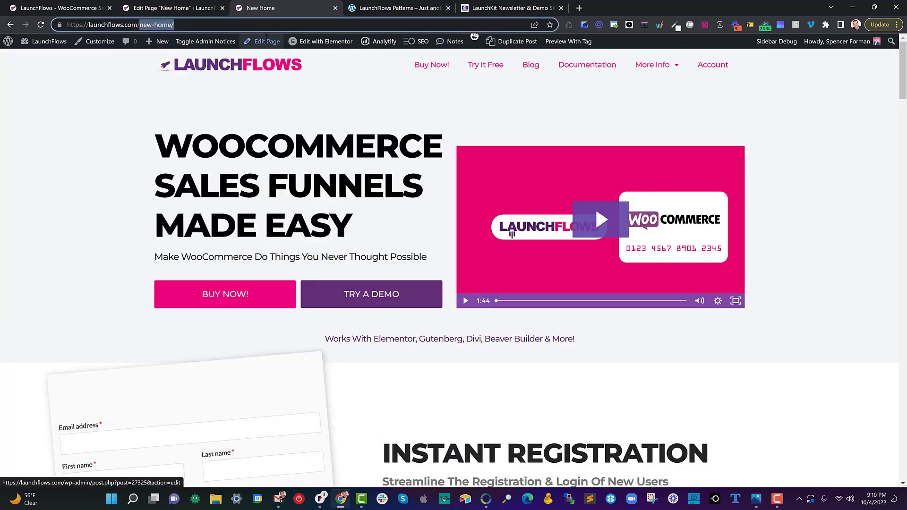
type("app")
key("BackSpace")
key("BackSpace")
key("BackSpace")
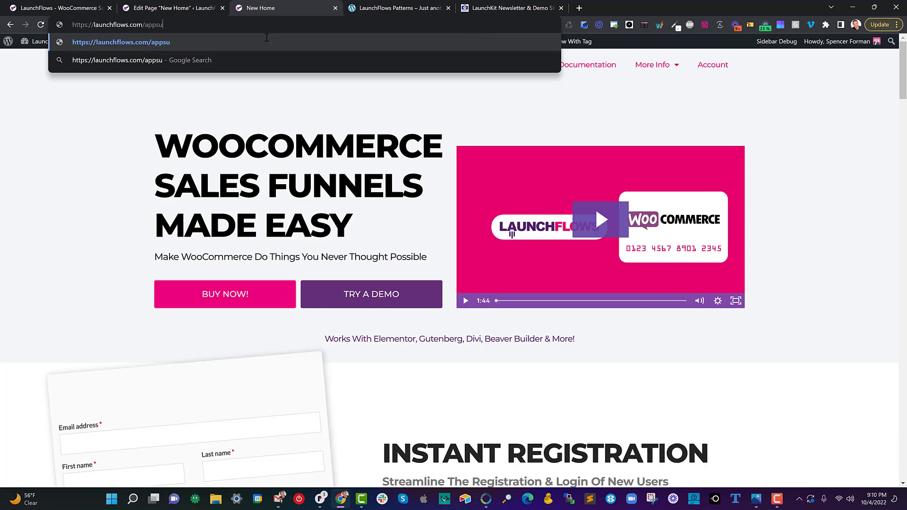
type("pro")
key("Return")
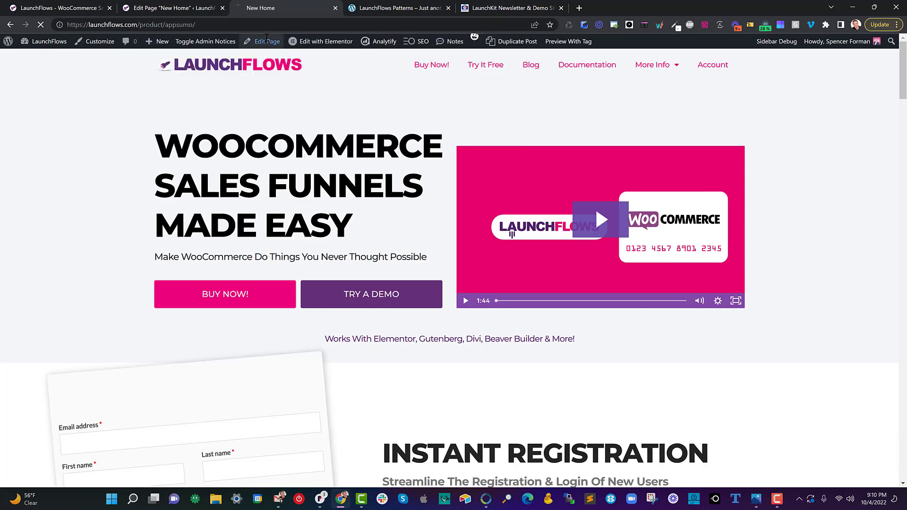
Edit the AppSumo Deal product and show the block settings of the Create Your Account & Redeem First Code button.
mouse_move(318, 40)
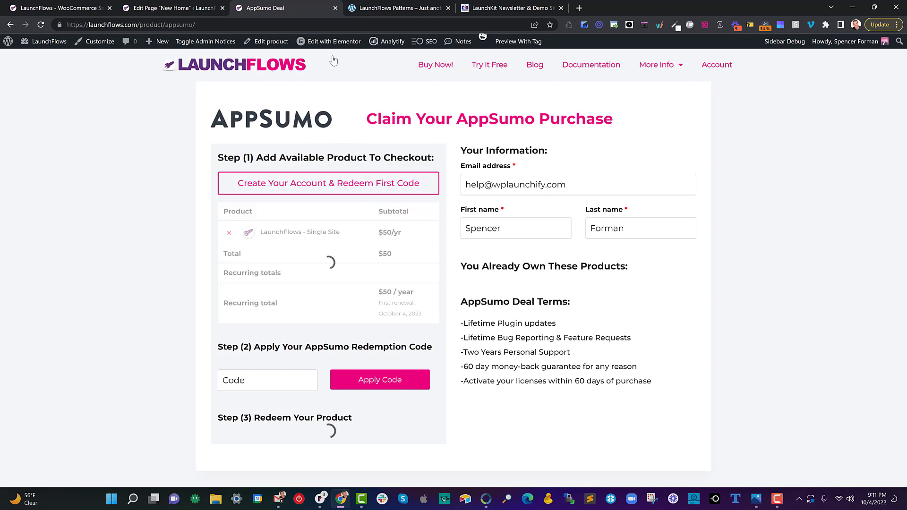
left_click(267, 41)
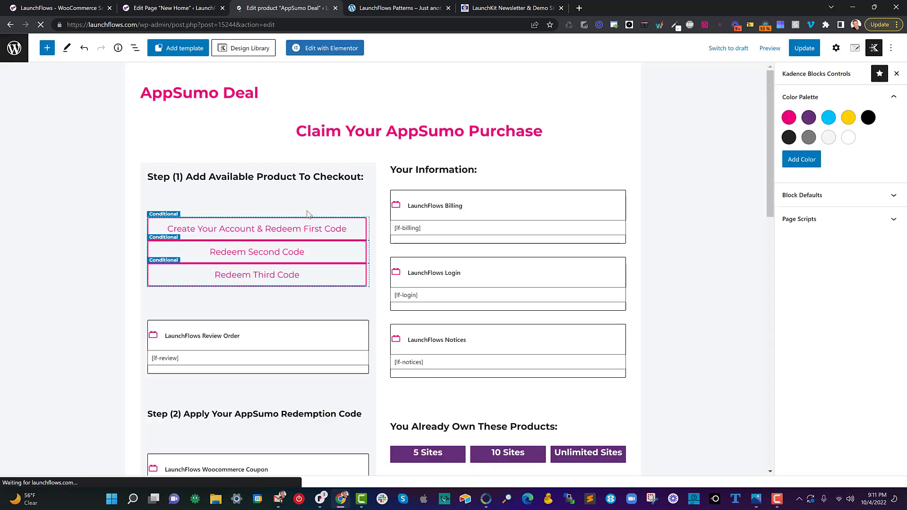
left_click(289, 251)
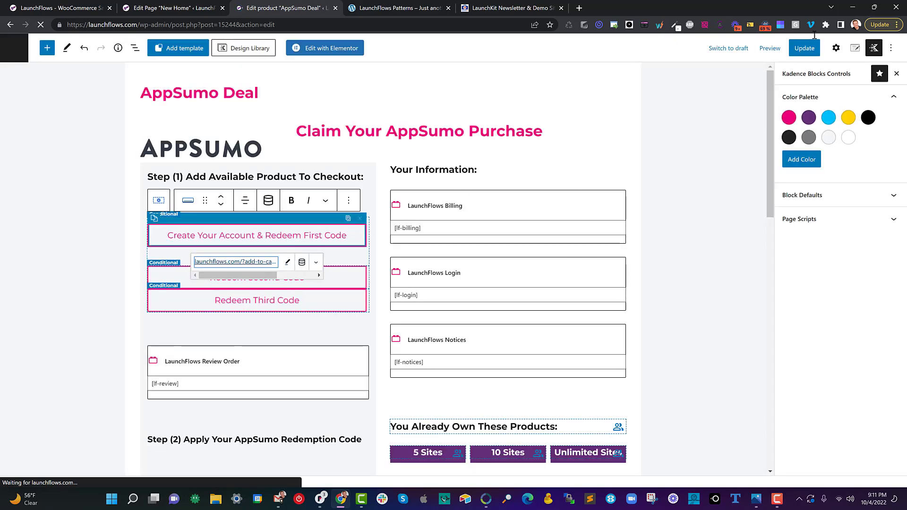
left_click(835, 50)
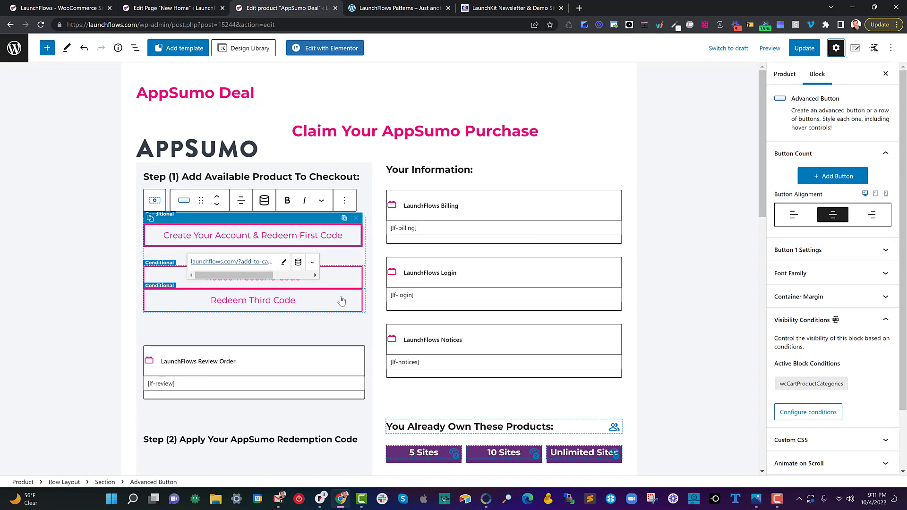
Inspect the first code button's Conditional Display options and its Visibility Conditions configuration.
scroll(451, 424, "down", 2)
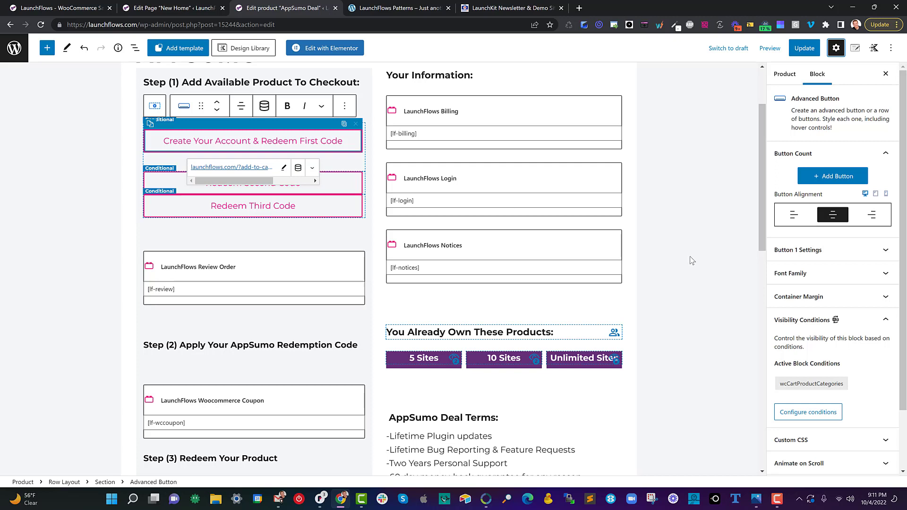
scroll(835, 268, "down", 1)
scroll(835, 268, "down", 1)
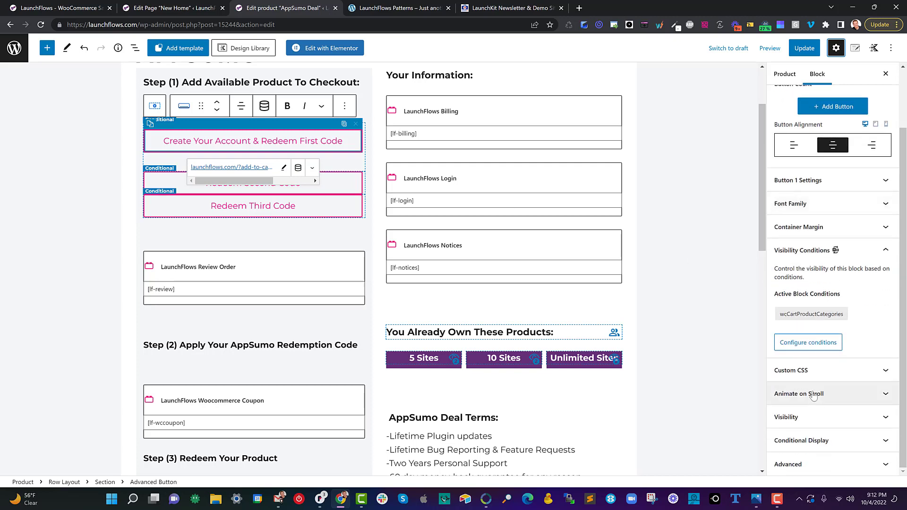
left_click(831, 440)
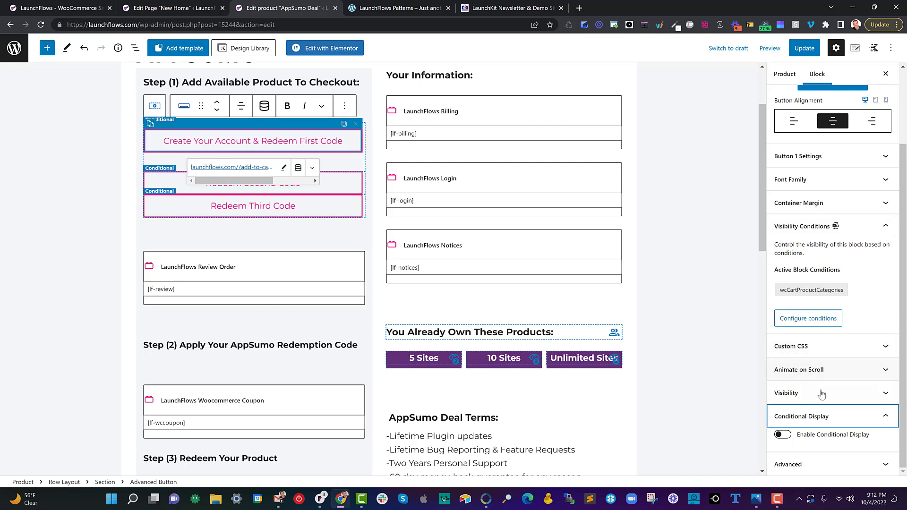
scroll(840, 439, "up", 2)
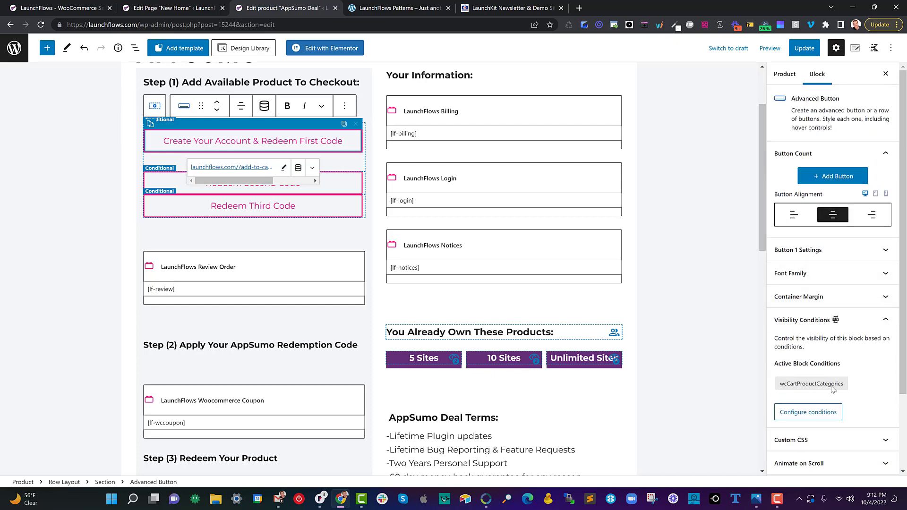
left_click(822, 417)
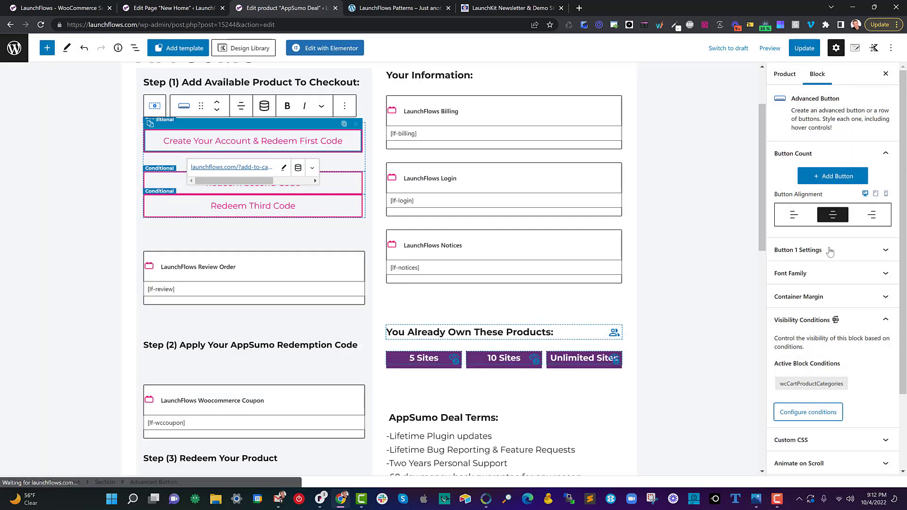
left_click(574, 59)
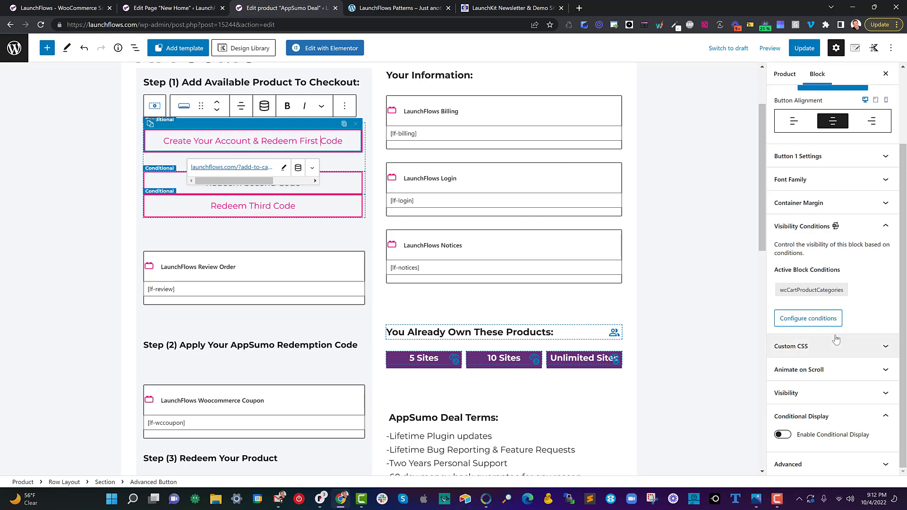
Review the first code button's Visibility settings down to the WP Fusion Required Tags (Not) list.
left_click(832, 392)
scroll(832, 373, "down", 6)
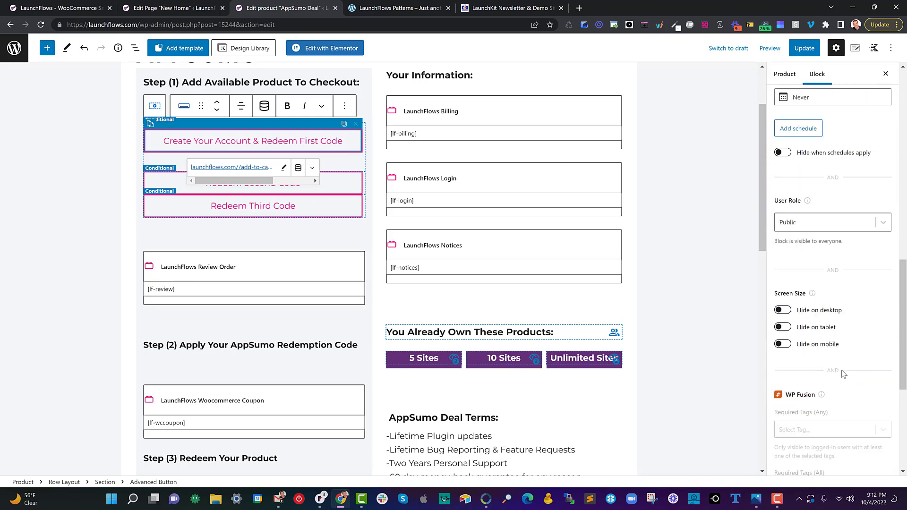
scroll(830, 360, "down", 4)
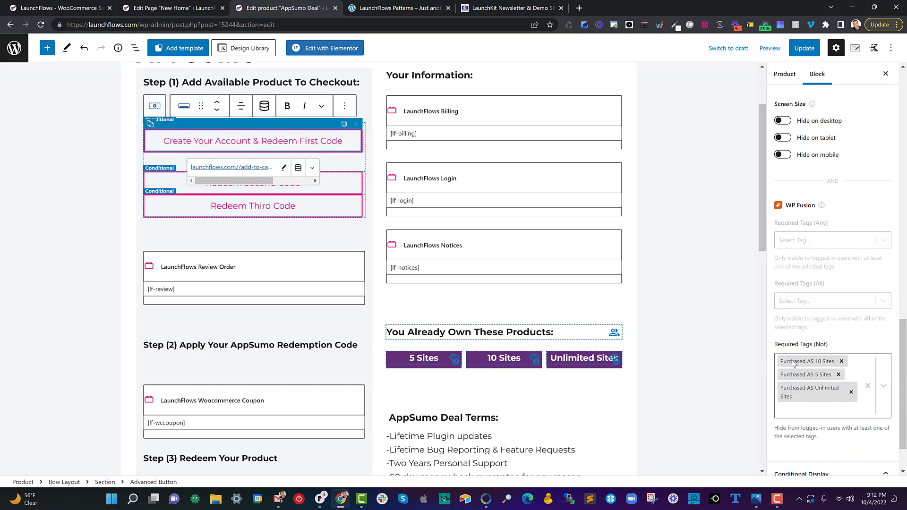
Review the Redeem Second Code button's Visibility settings, including its User Role and the WP Fusion Required Tags (Any) and (Not) lists.
left_click(348, 187)
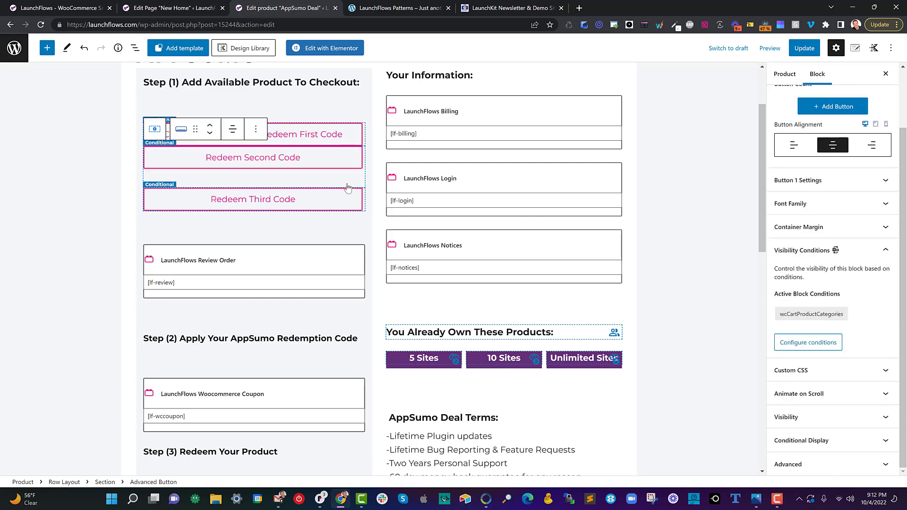
left_click(341, 163)
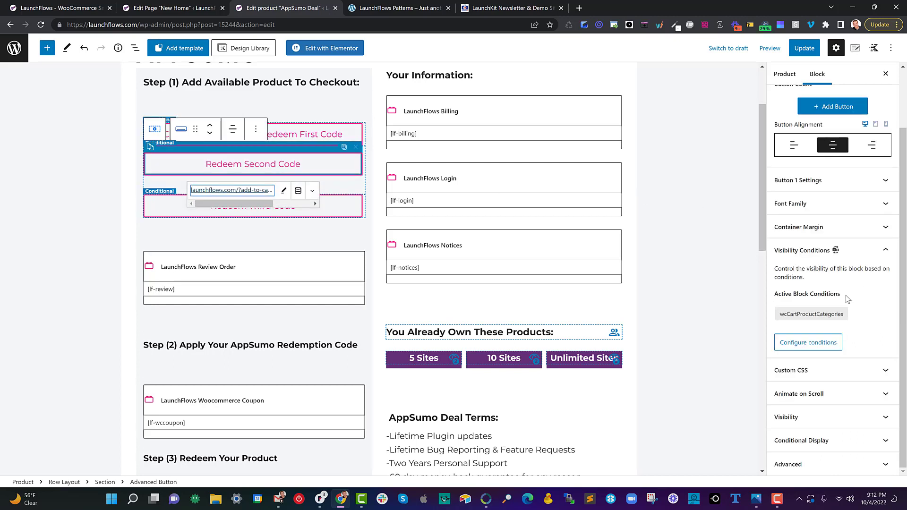
left_click(793, 412)
scroll(813, 378, "down", 10)
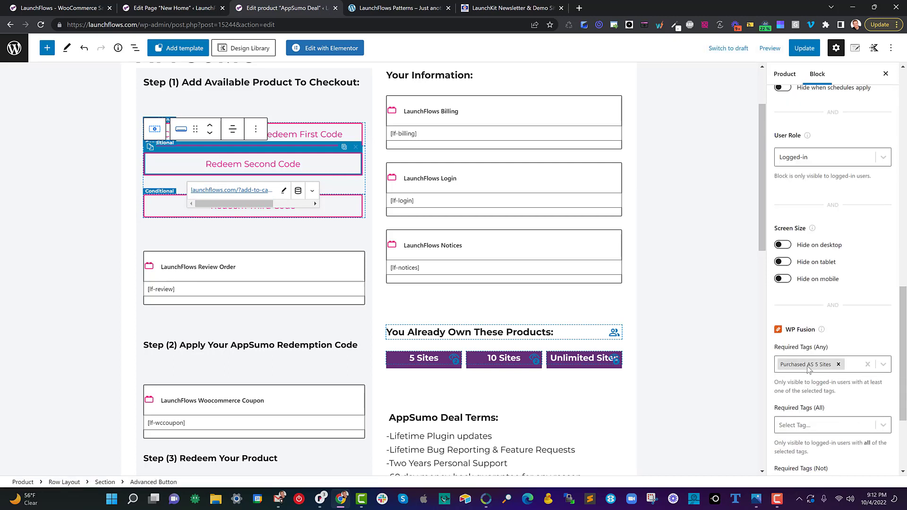
scroll(811, 368, "down", 3)
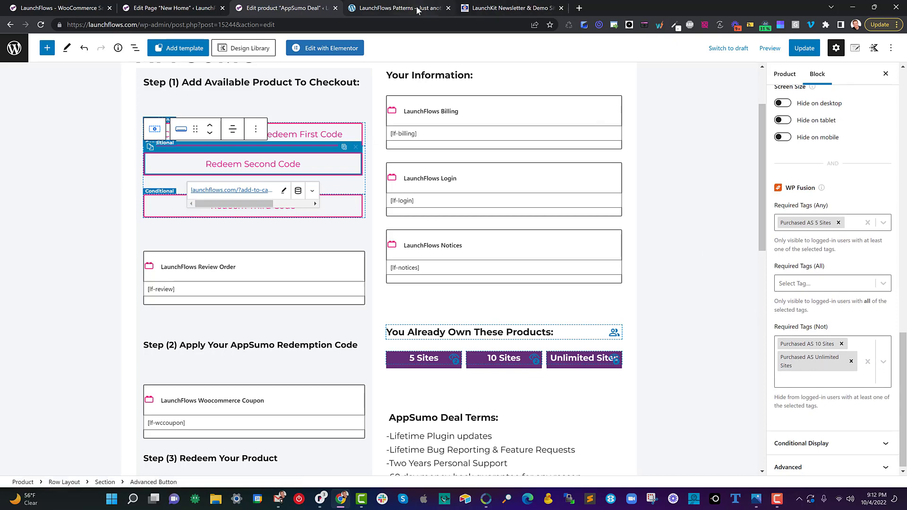
View the LaunchFlows Patterns site and the LaunchKit Newsletter & Demo Sites page, then return to the New Home page editor.
left_click(437, 8)
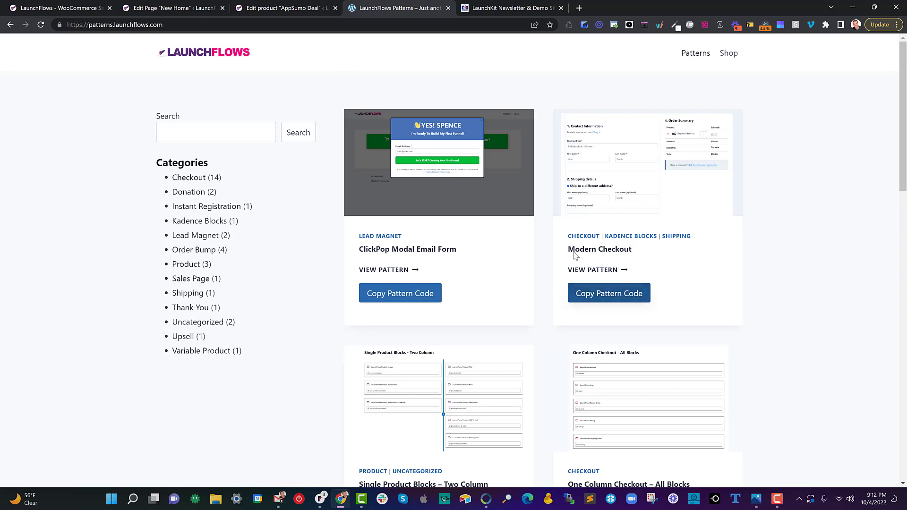
left_click(507, 10)
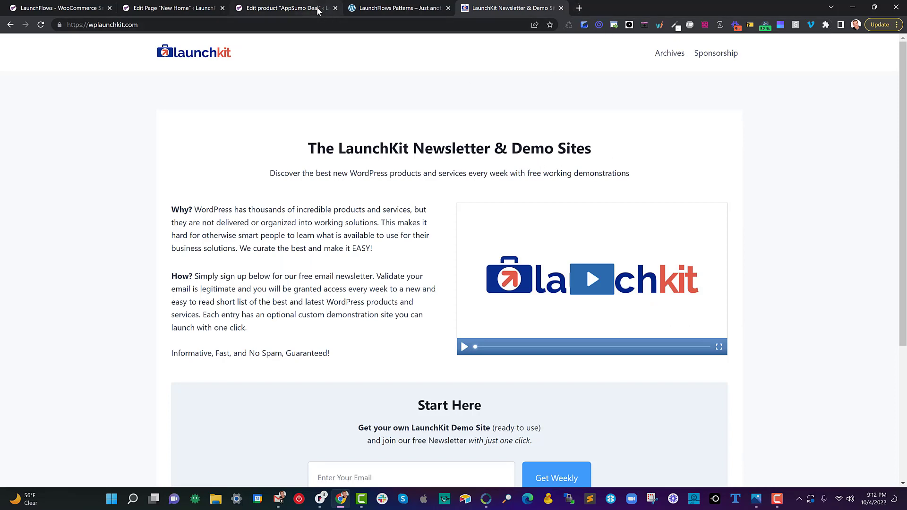
mouse_move(316, 7)
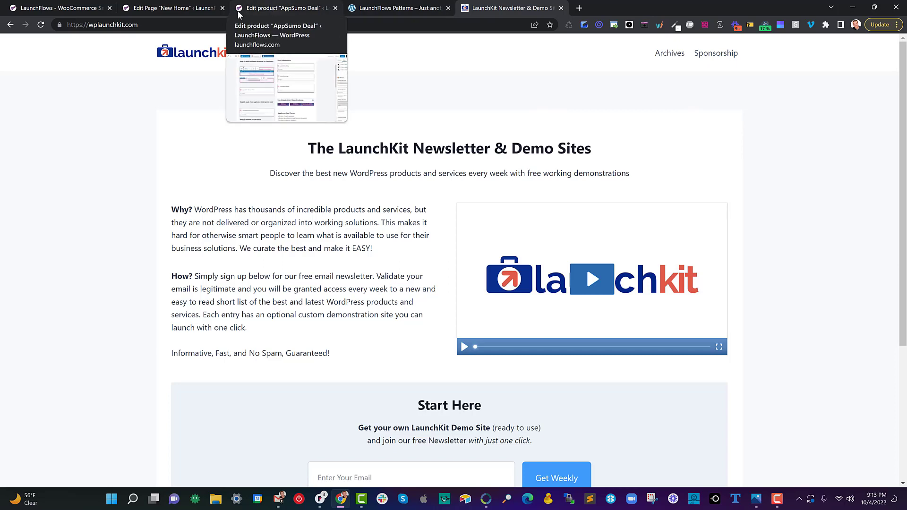
left_click(201, 10)
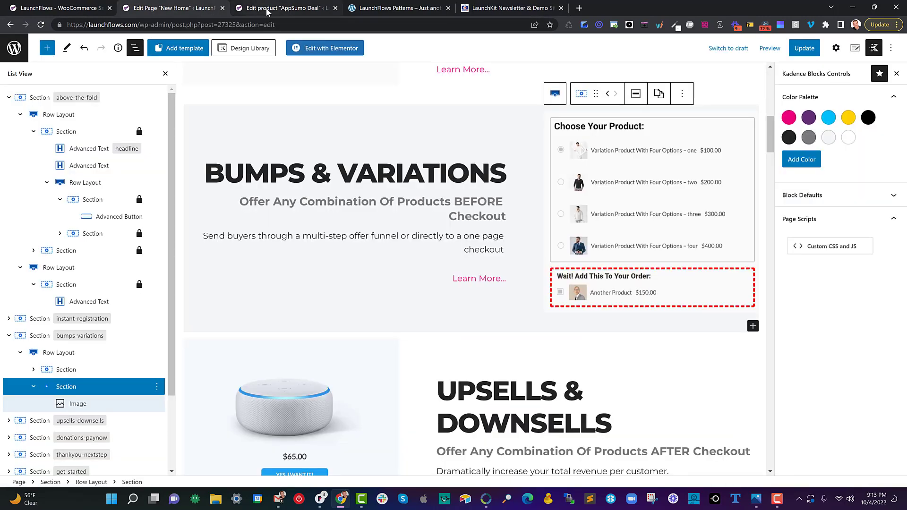